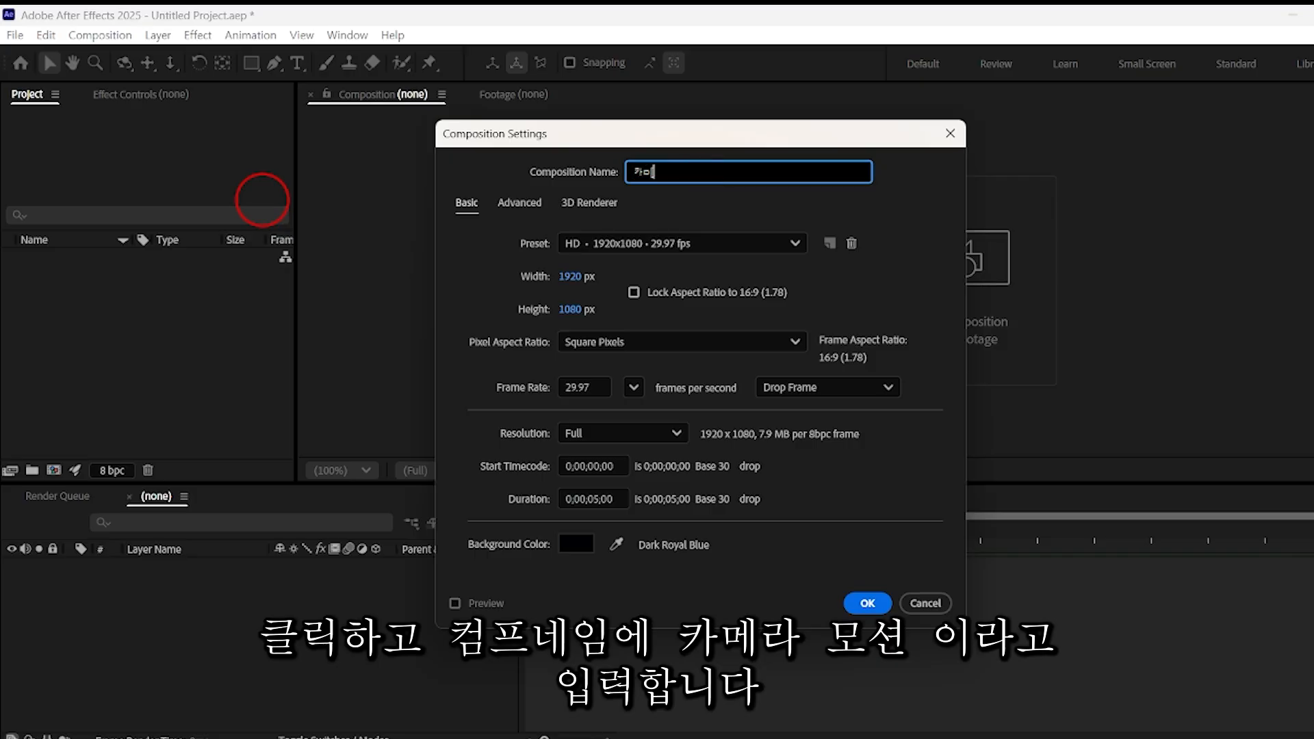
# - Create an HD 1920x1080, 29.97 fps composition named 카메라모션 with a duration of 5 seconds
pyautogui.write('ㅁ')
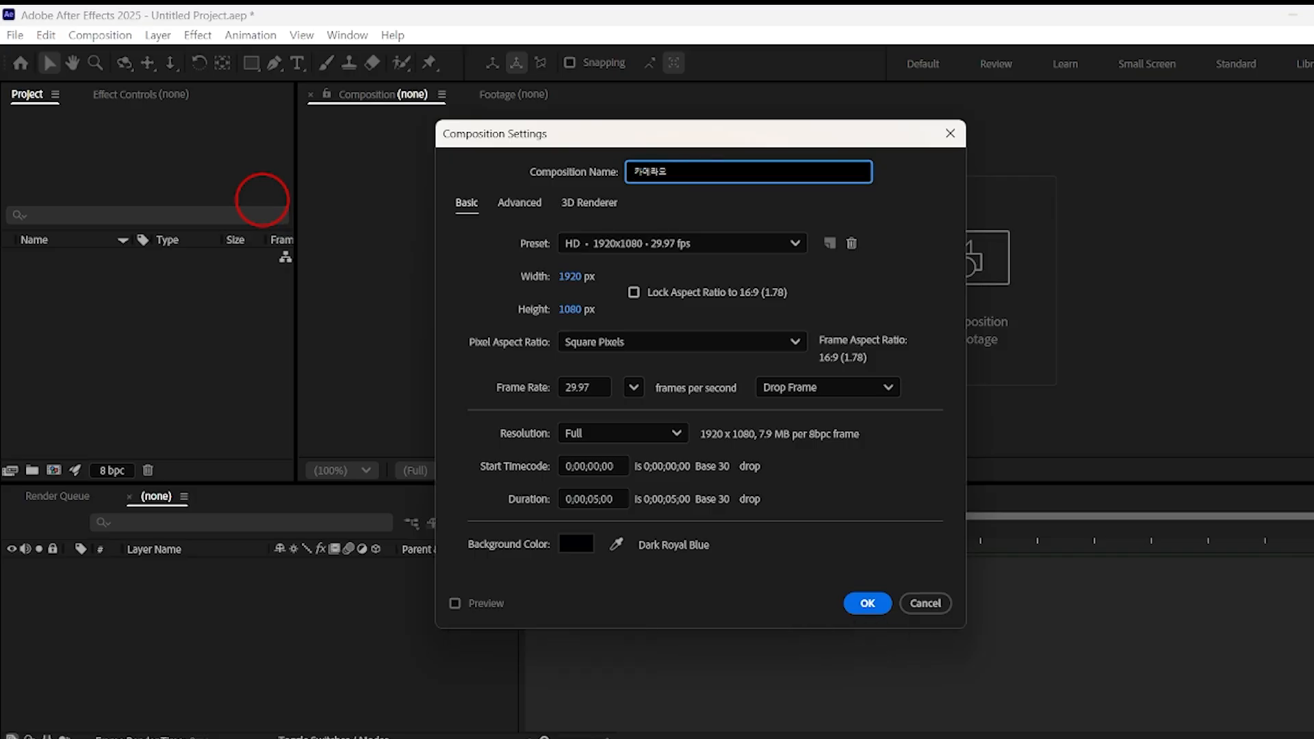
pyautogui.click(616, 499)
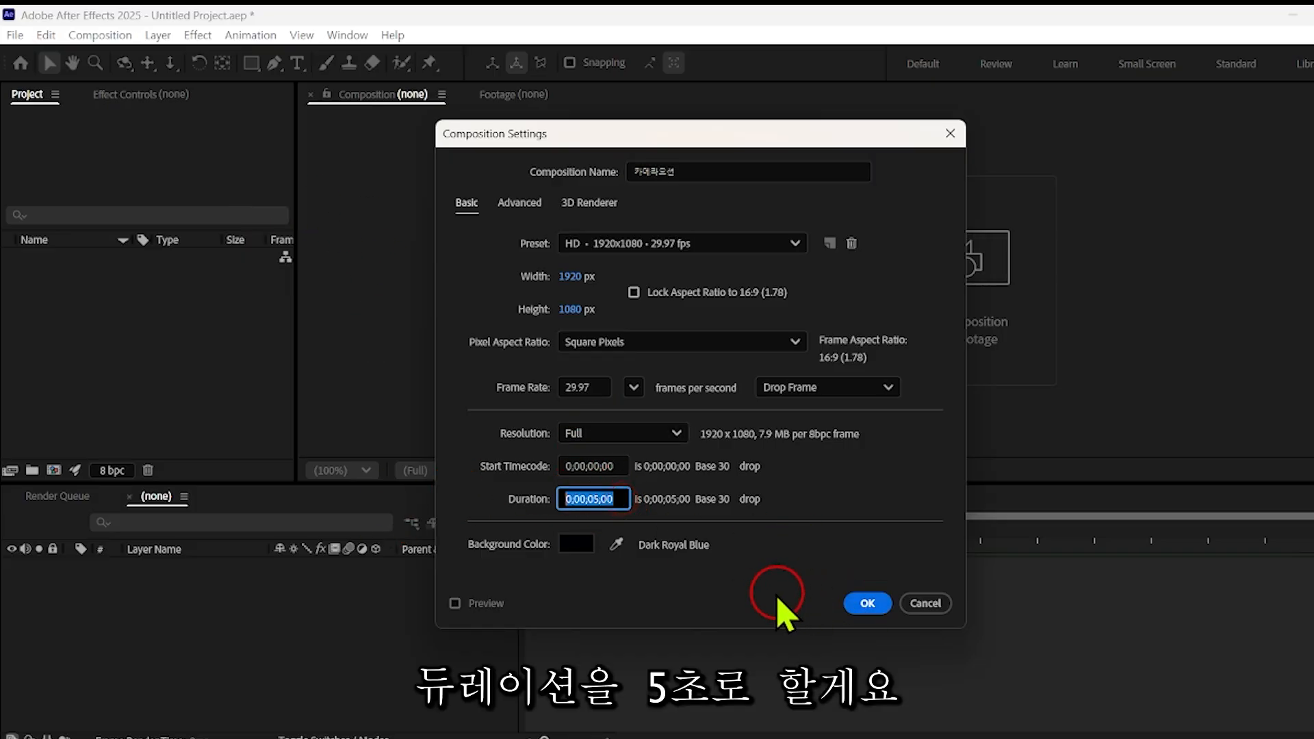
pyautogui.write('5.')
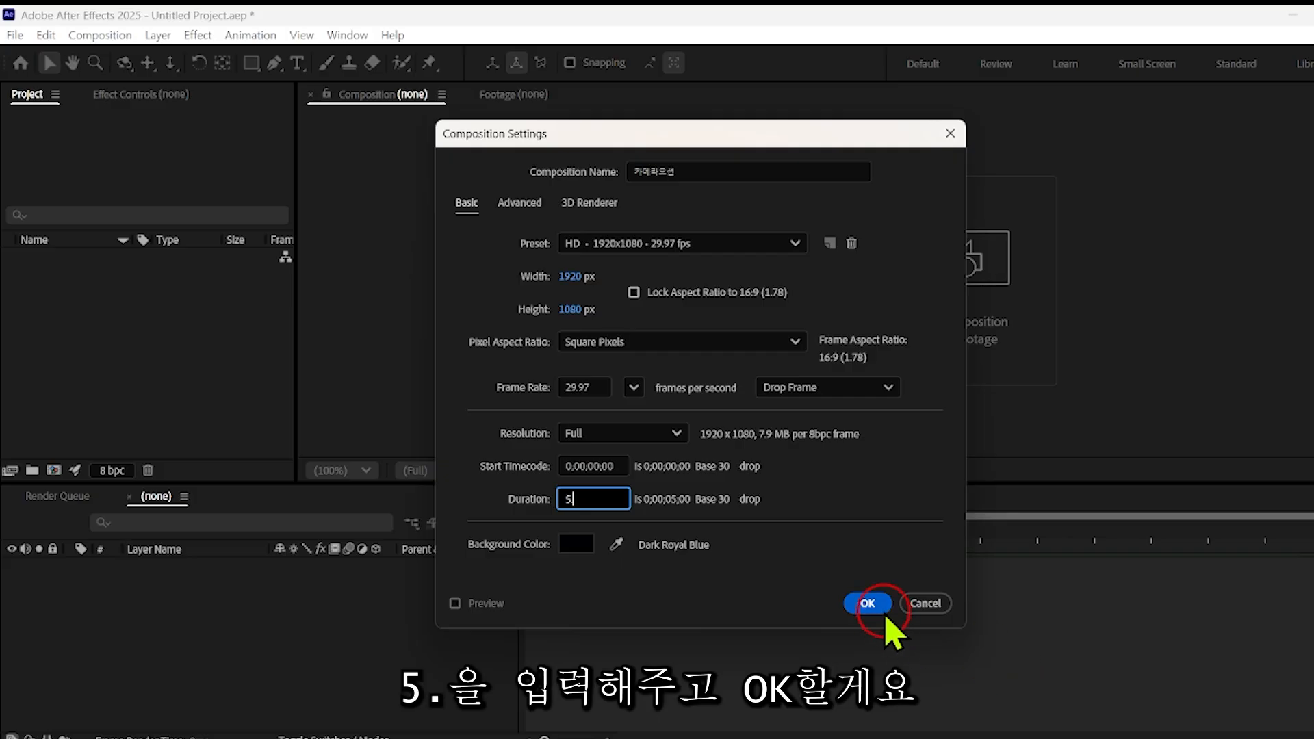
pyautogui.click(880, 605)
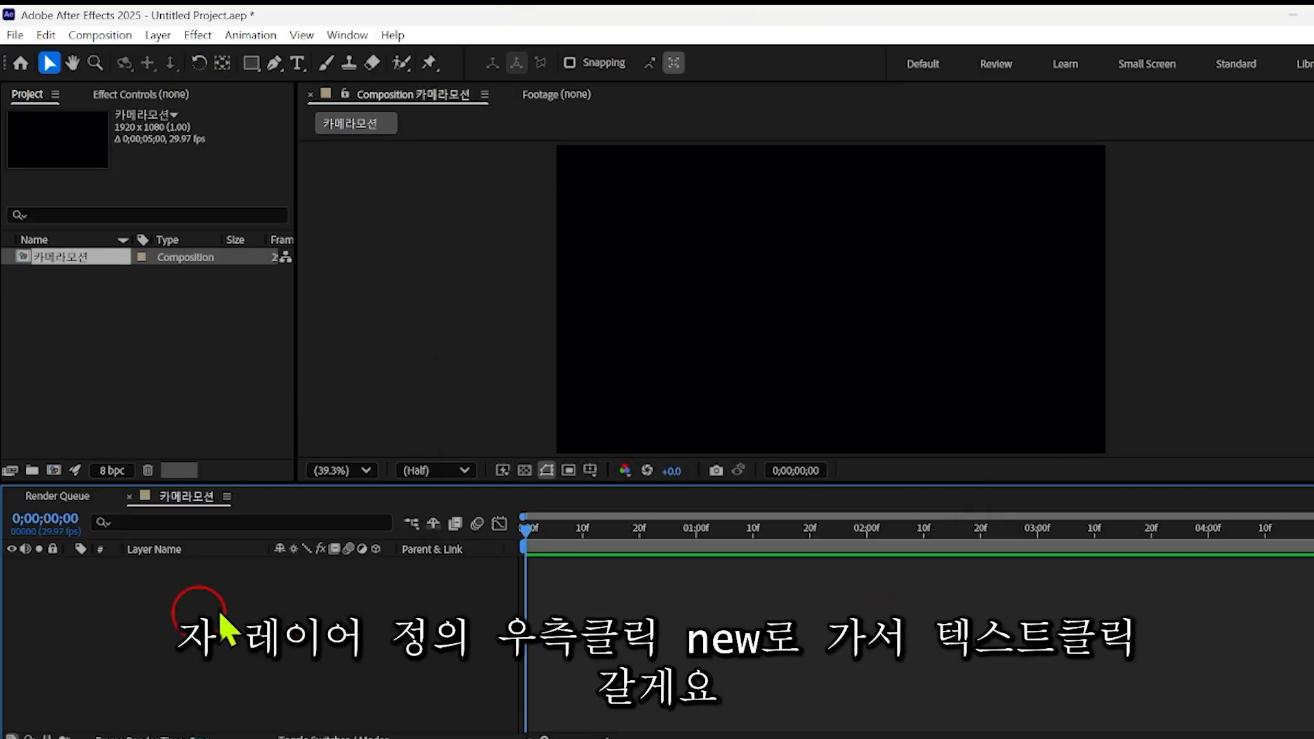
# - Add a new text layer to the composition reading "After Effects"
pyautogui.rightClick(225, 632)
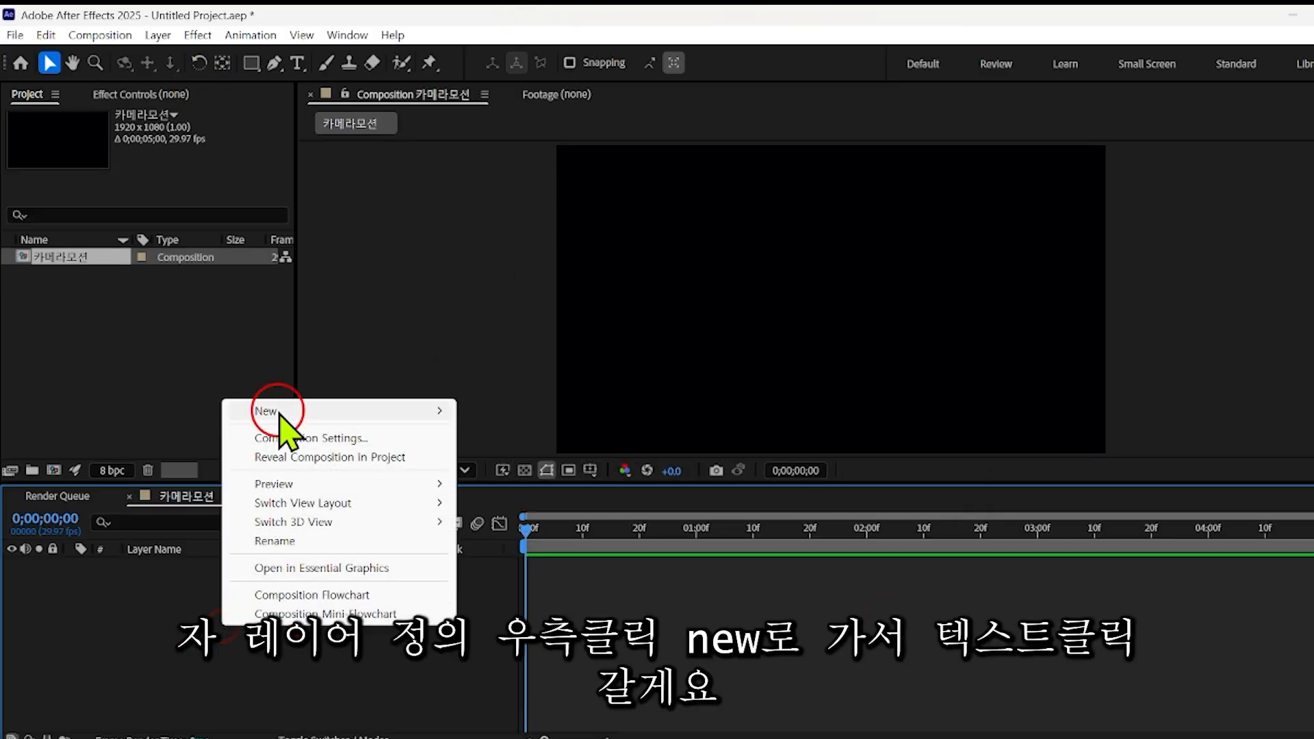
pyautogui.moveTo(305, 410)
pyautogui.click(505, 442)
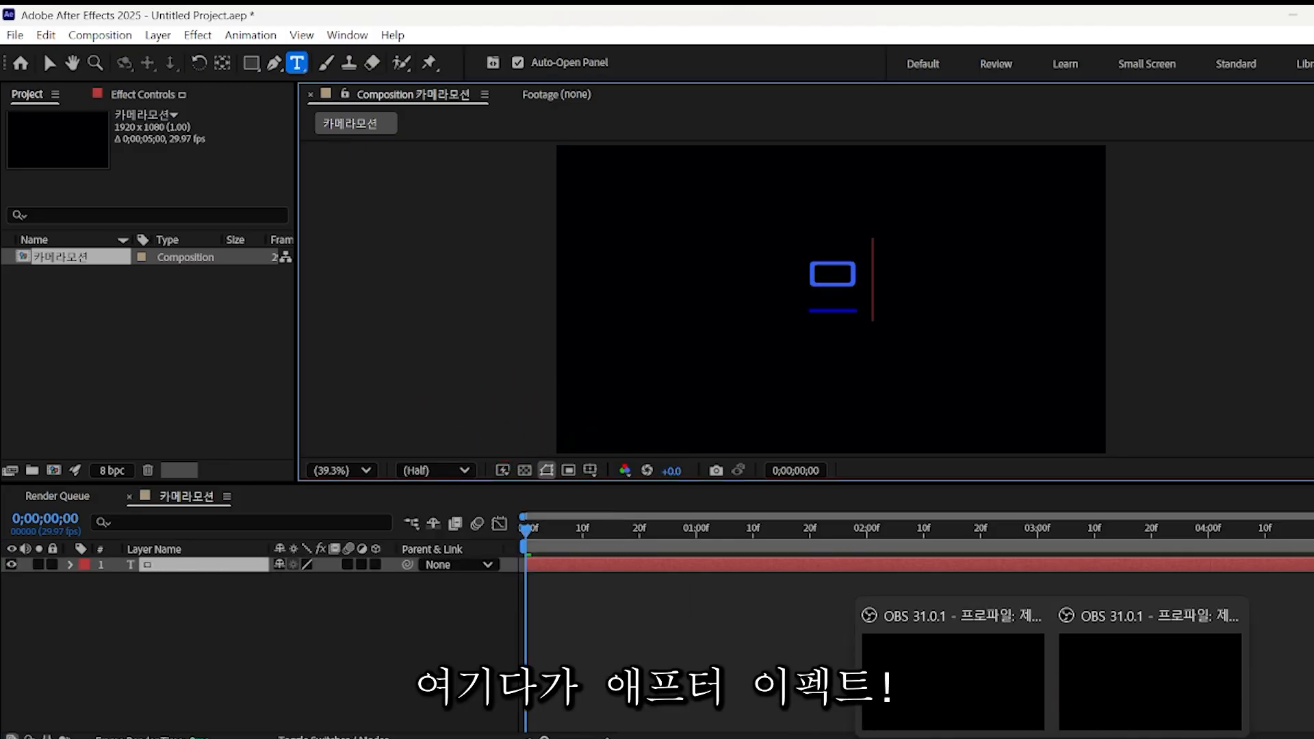
pyautogui.write('A')
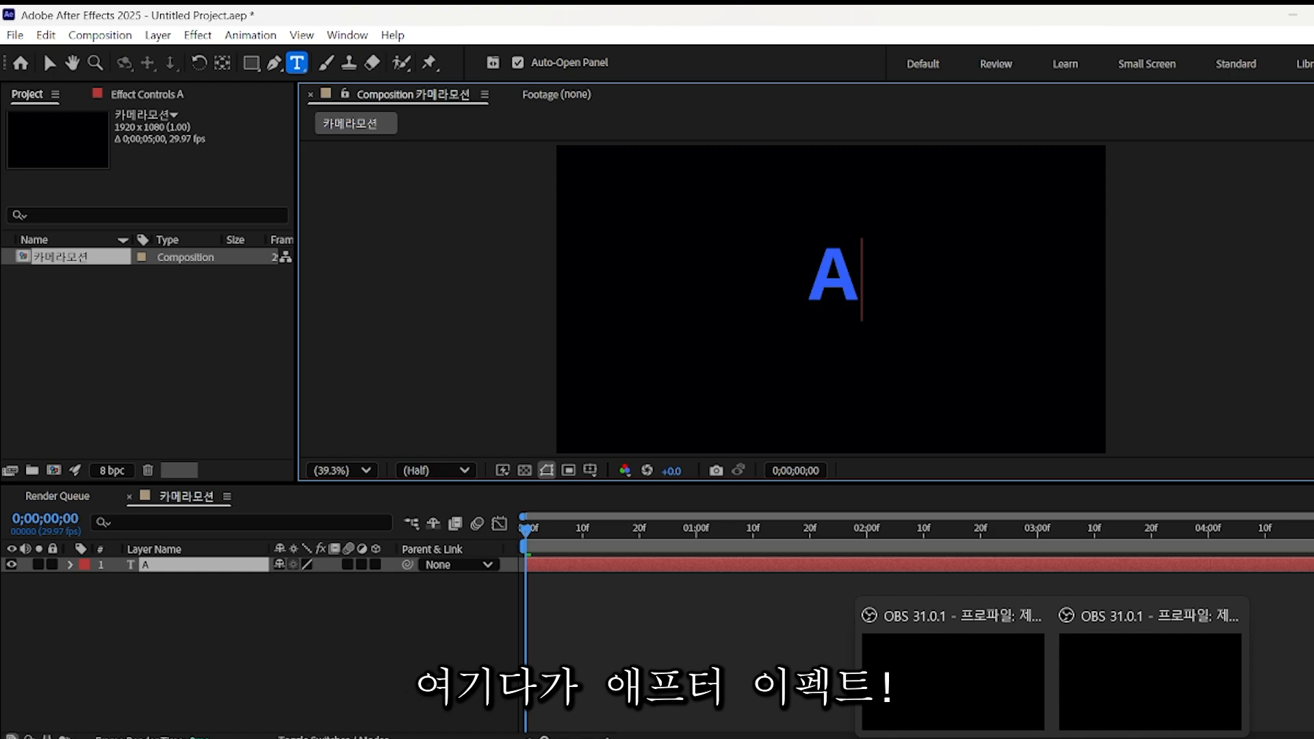
pyautogui.write('ftr')
pyautogui.press('BackSpace')
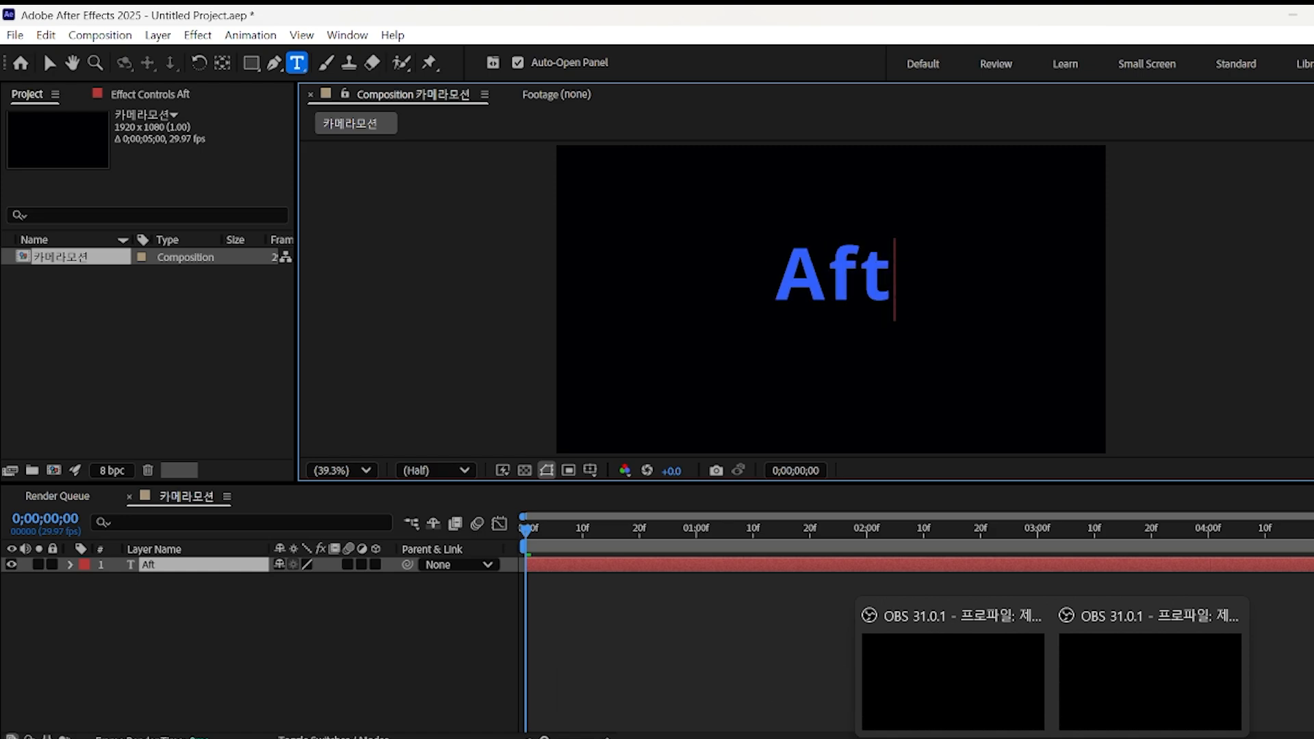
pyautogui.write('er E')
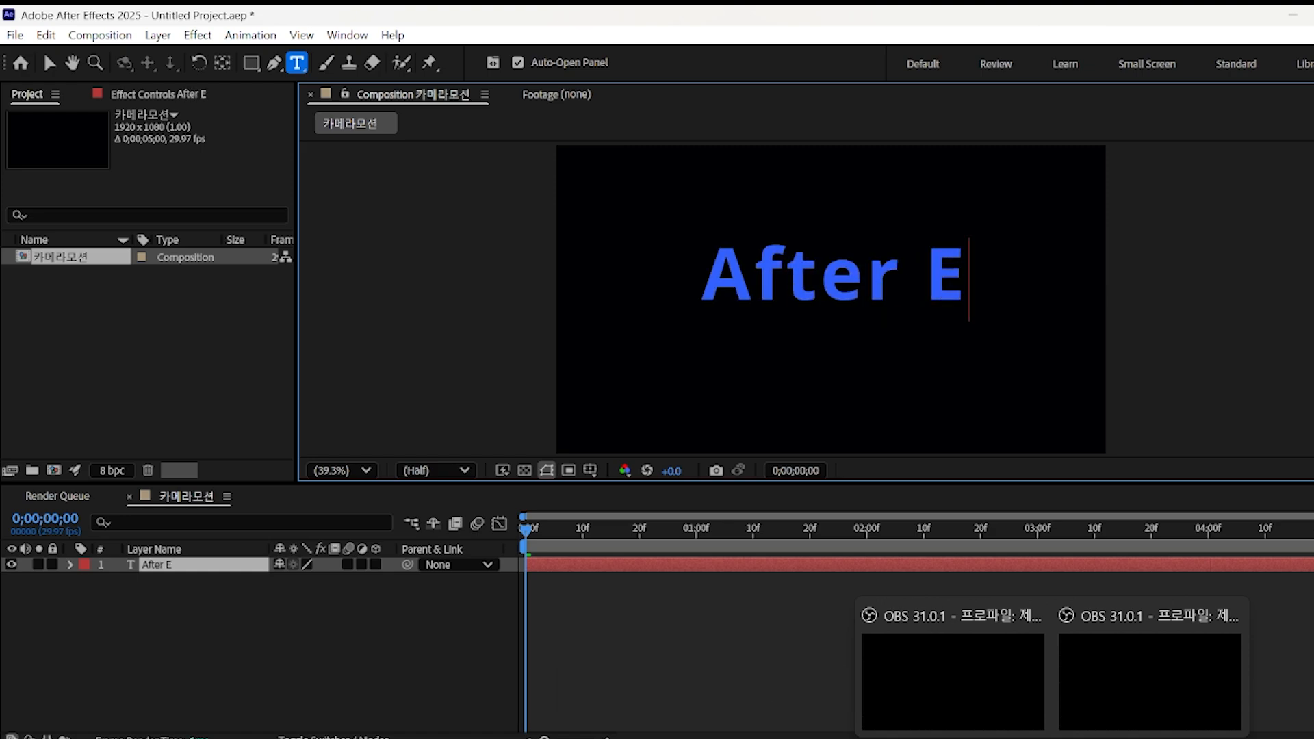
pyautogui.write('ffects')
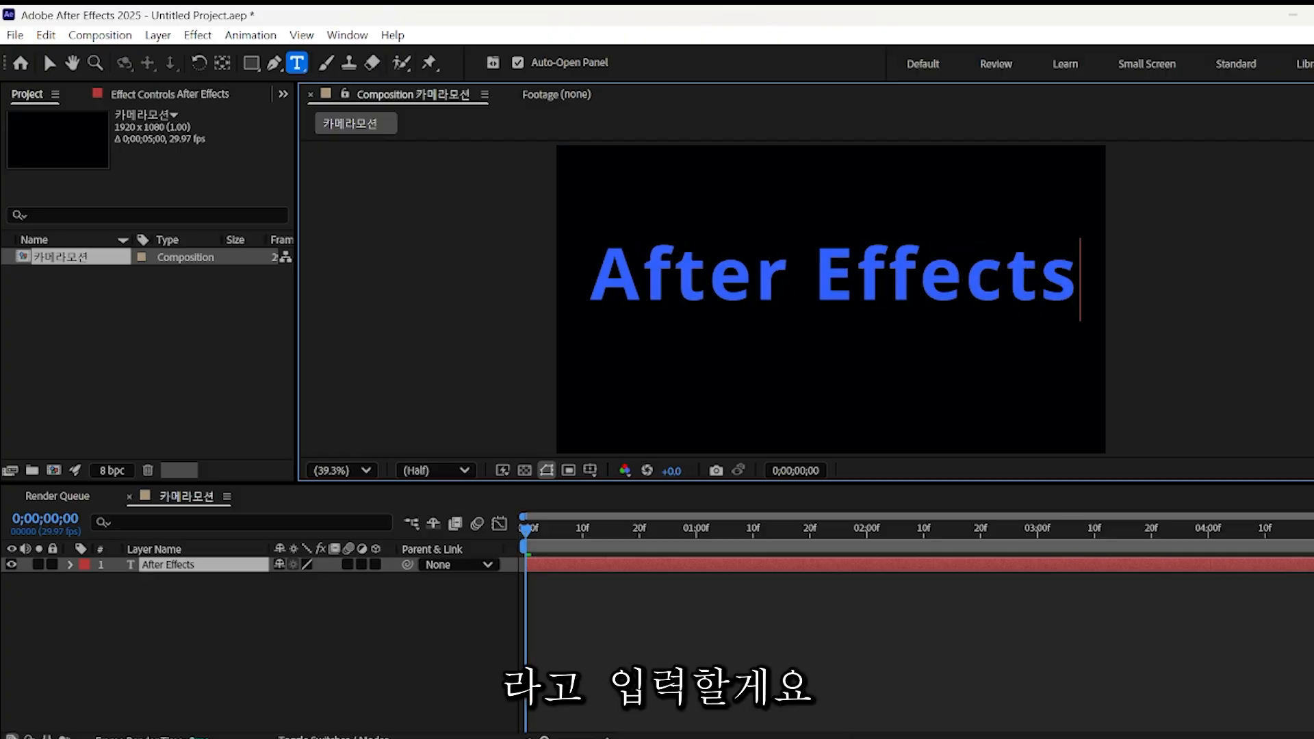
# - Widen the layer property area and set the whole "After Effects" text to a font size of 200 px
pyautogui.moveTo(1313, 349); pyautogui.dragTo(1285, 349)
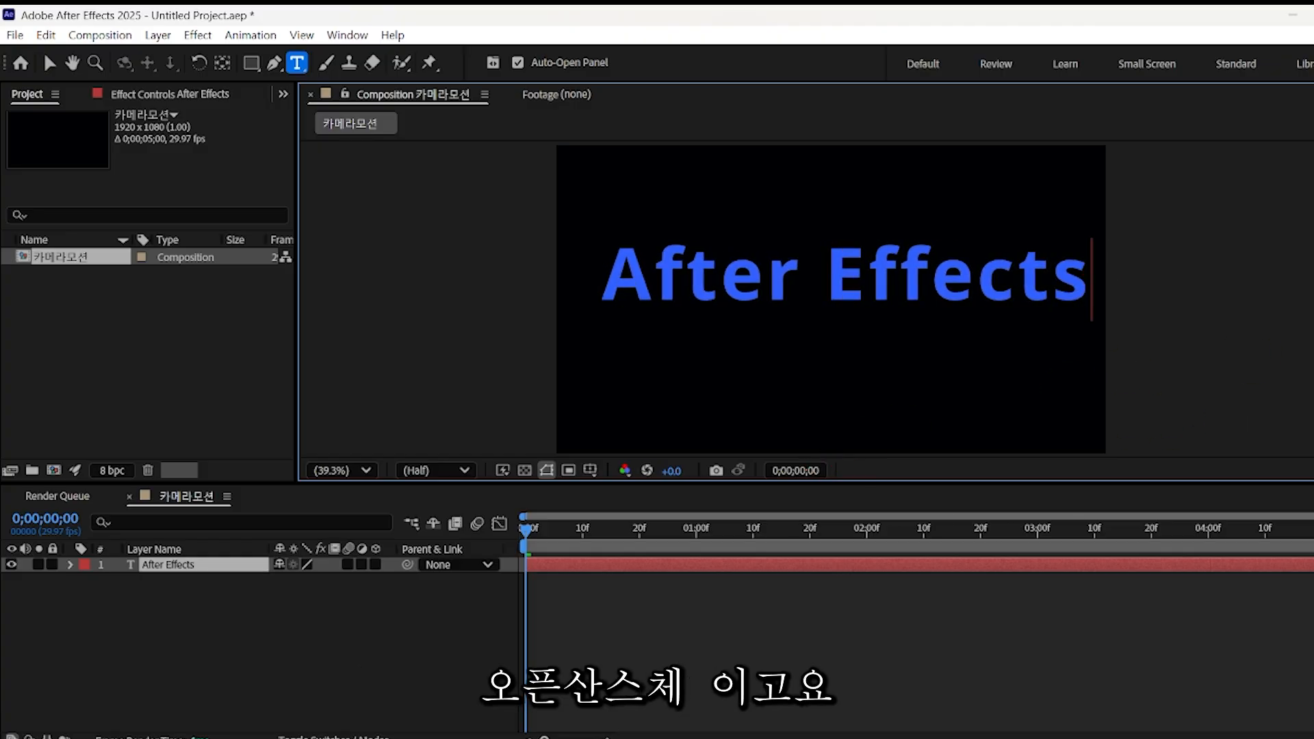
pyautogui.moveTo(1310, 424); pyautogui.dragTo(1056, 431)
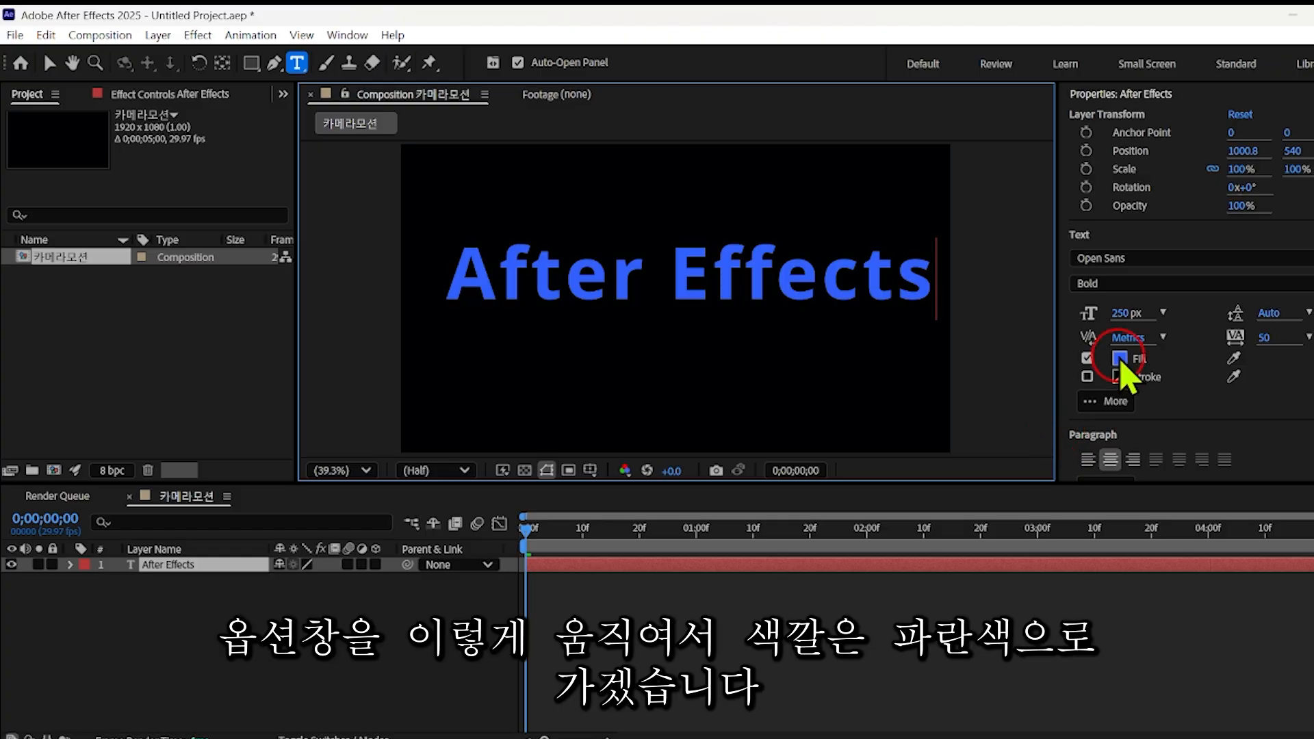
pyautogui.click(1125, 312)
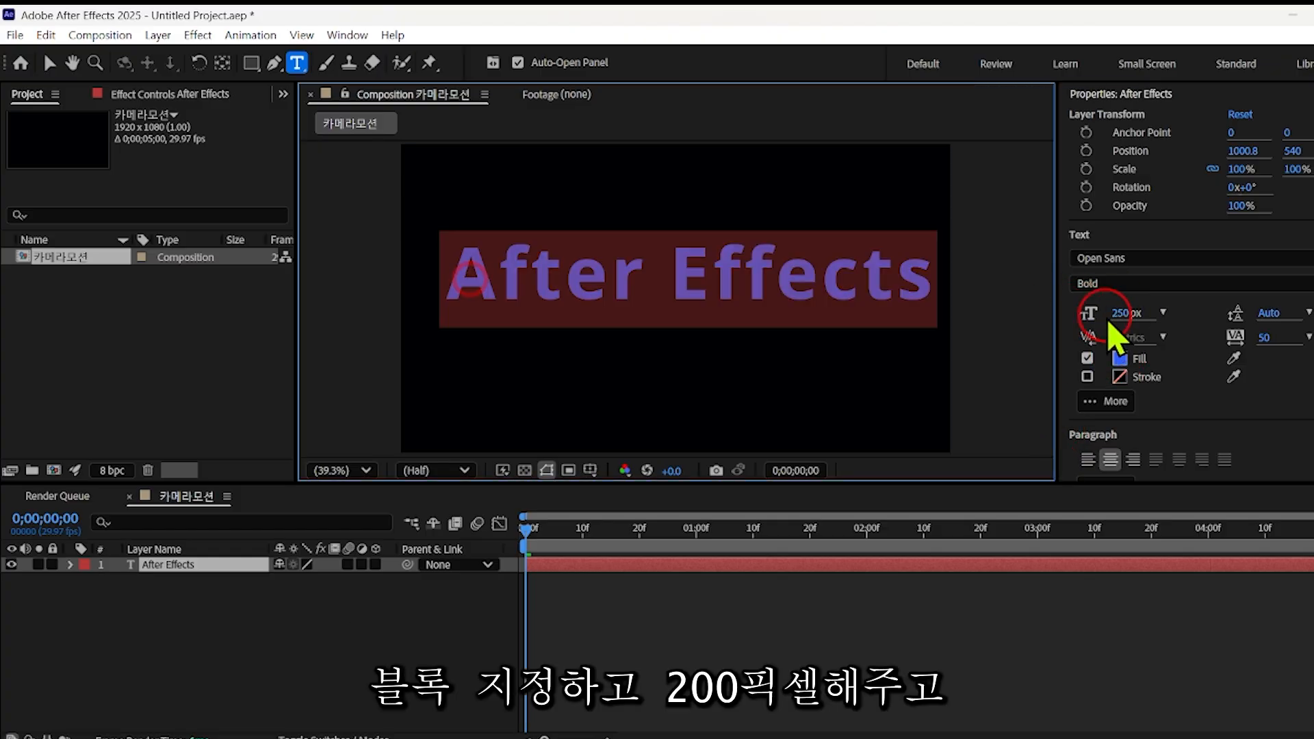
pyautogui.click(1116, 313)
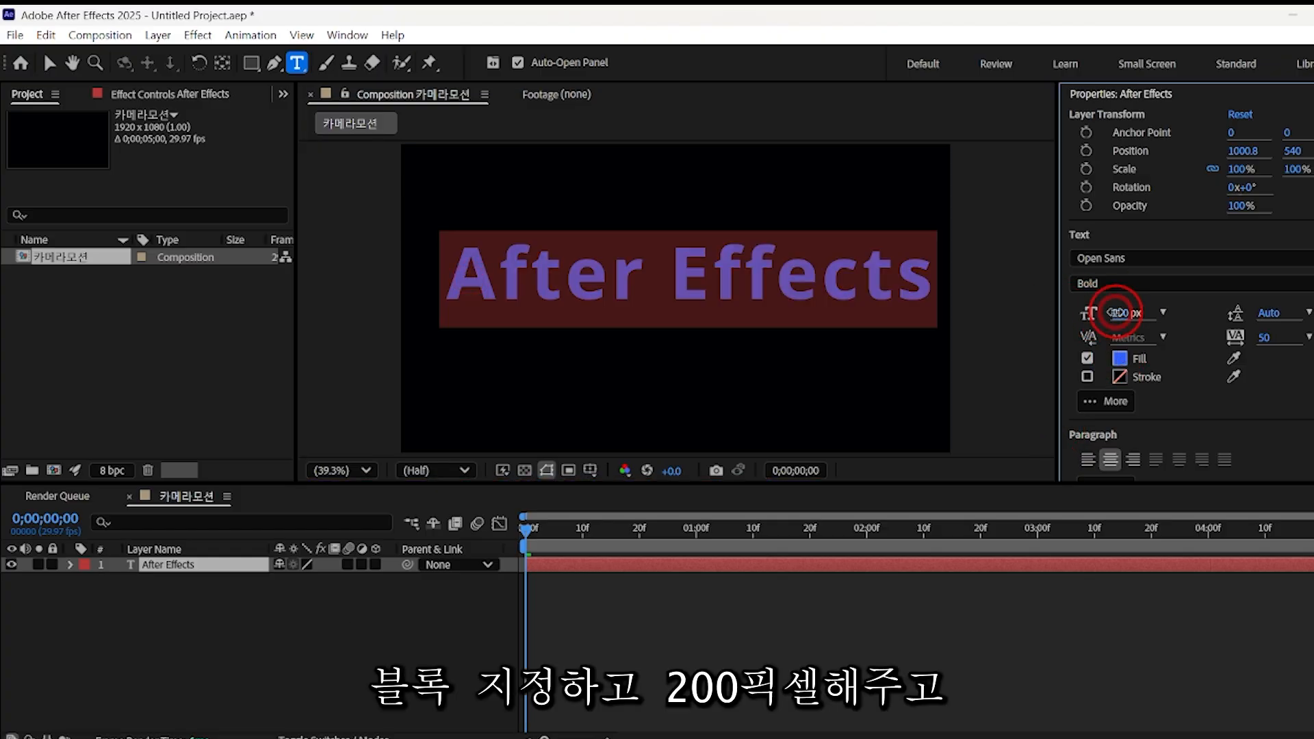
pyautogui.write('200')
pyautogui.press('Return')
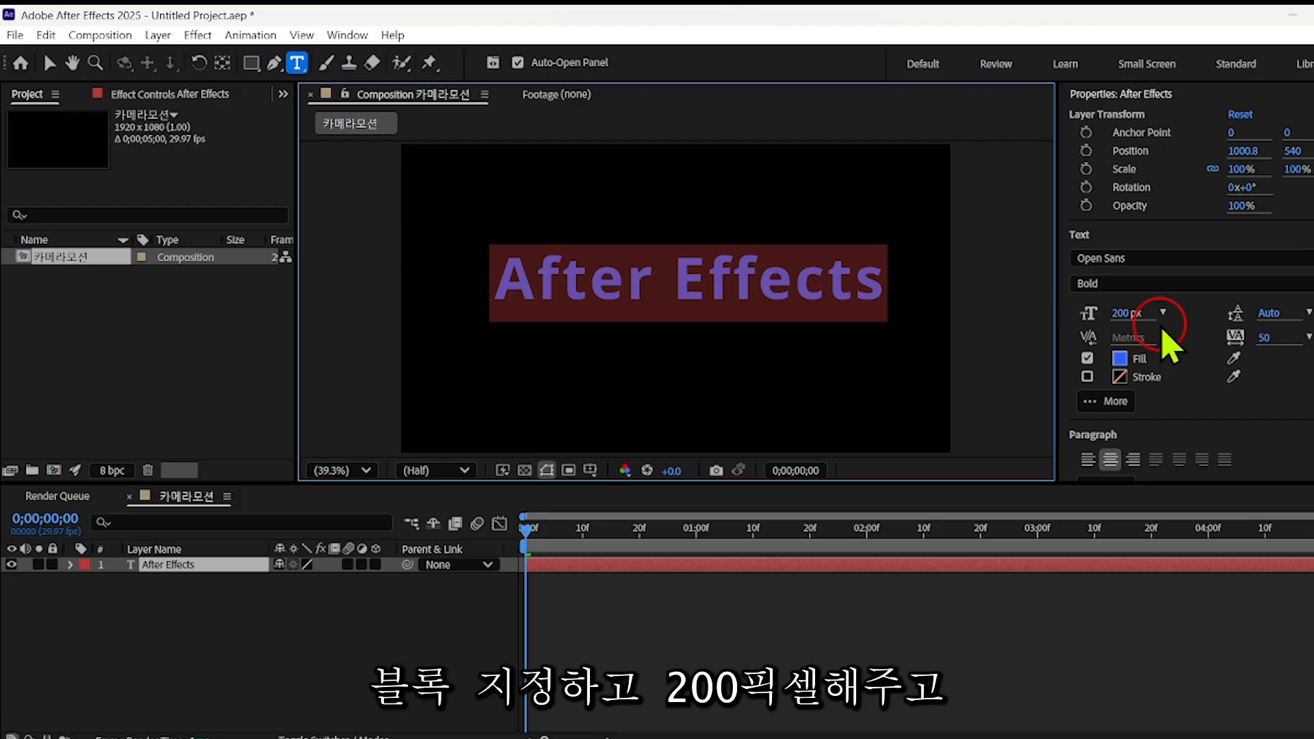
# - Move the text's anchor point to its own center and align the layer to the composition's horizontal and vertical center
pyautogui.scroll(-3, 1158, 342)
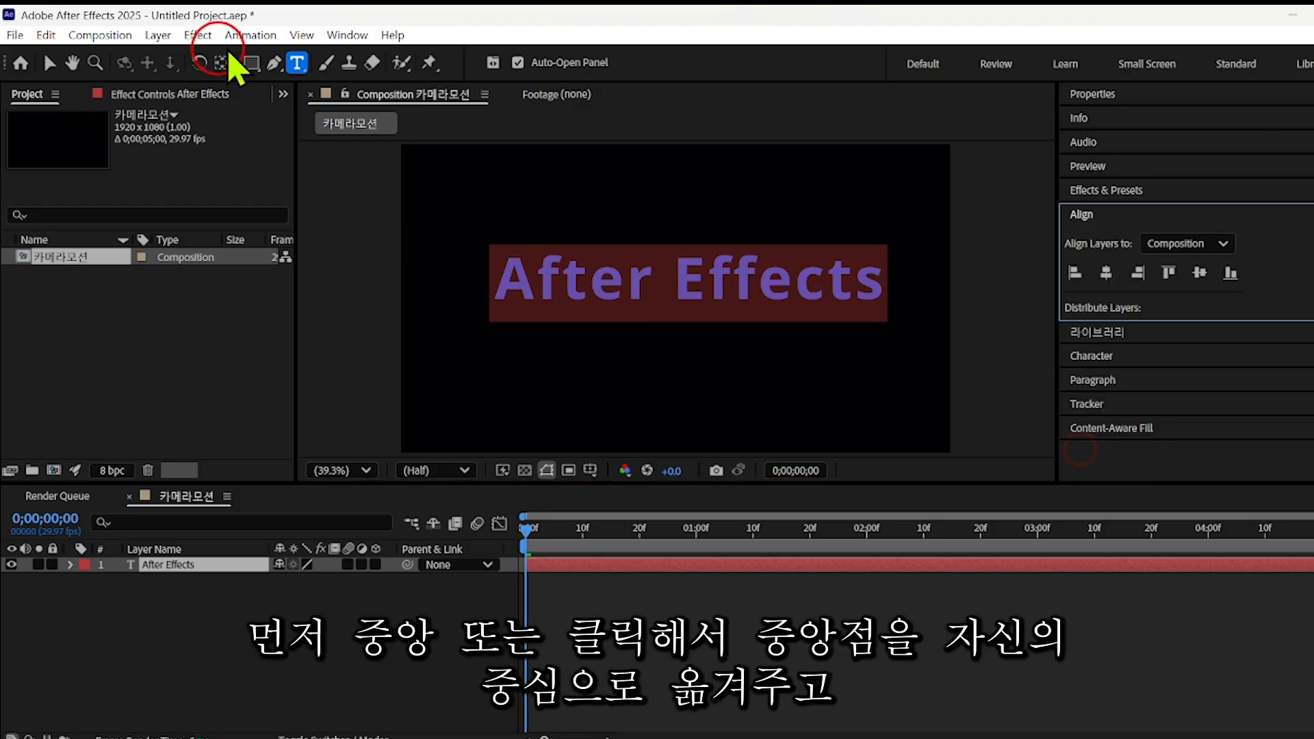
pyautogui.click(222, 62)
pyautogui.click(688, 296)
pyautogui.moveTo(688, 286); pyautogui.dragTo(688, 284)
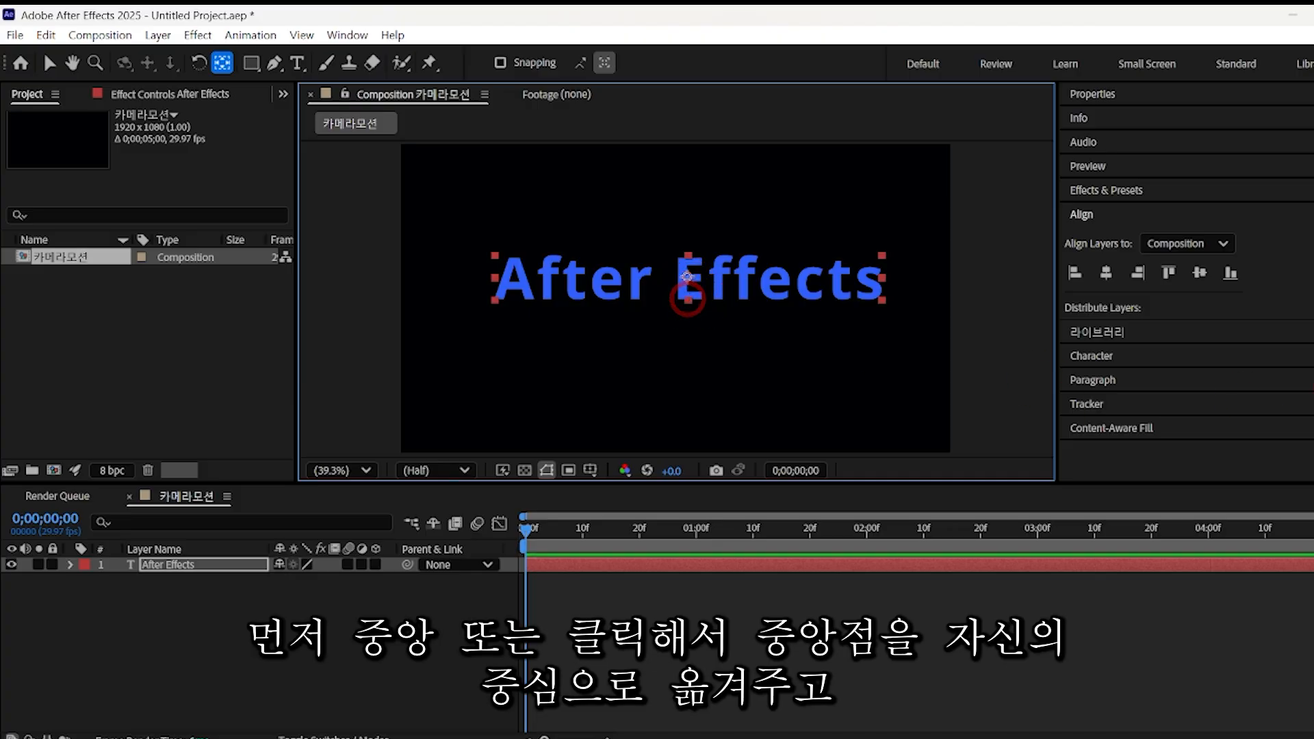
pyautogui.click(1105, 272)
pyautogui.click(1199, 272)
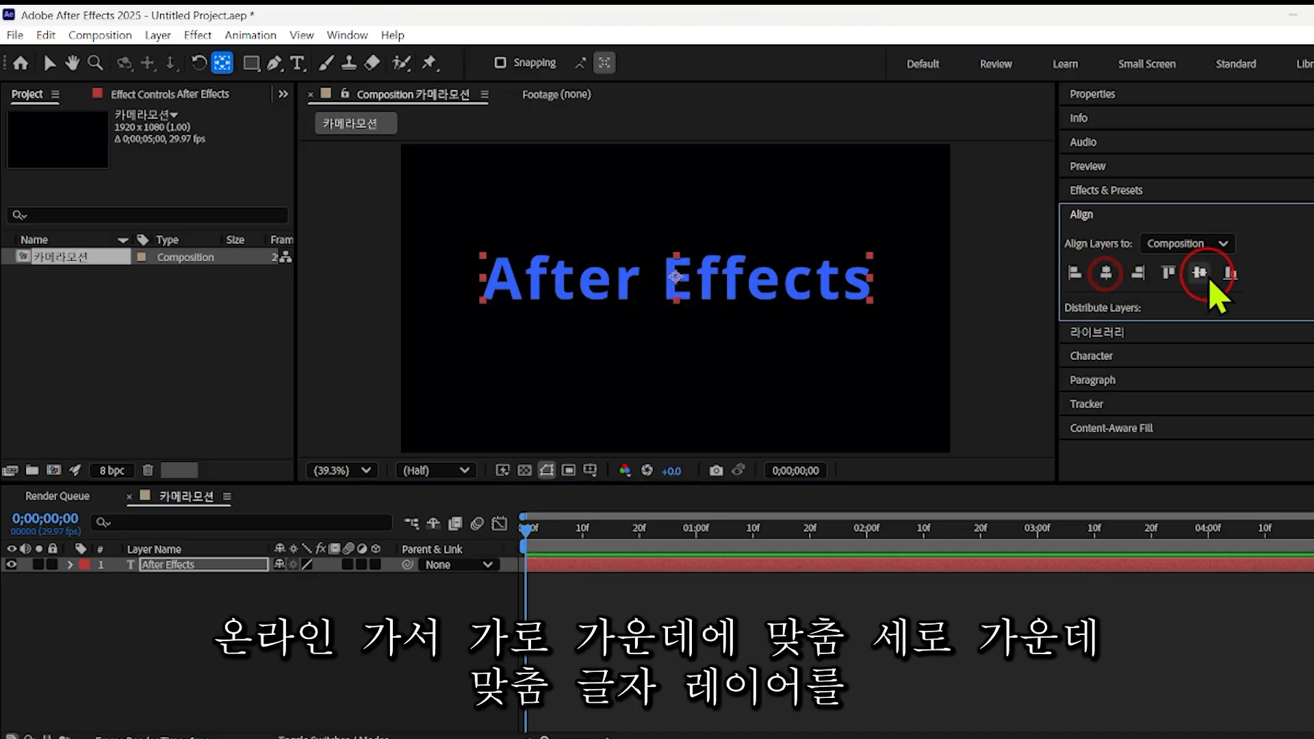
pyautogui.click(1199, 273)
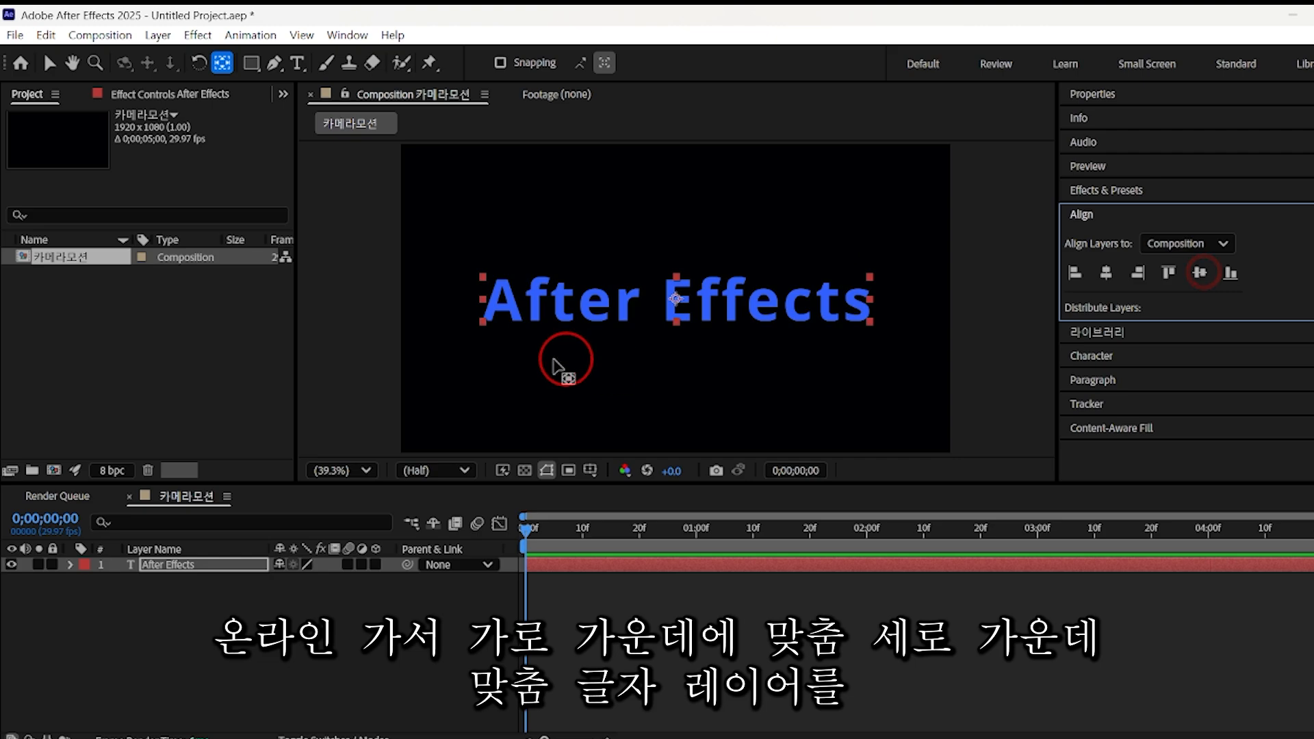
# - Duplicate the "After Effects" text layer and change the copy's fill color to pink (FB0FE6)
pyautogui.click(198, 564)
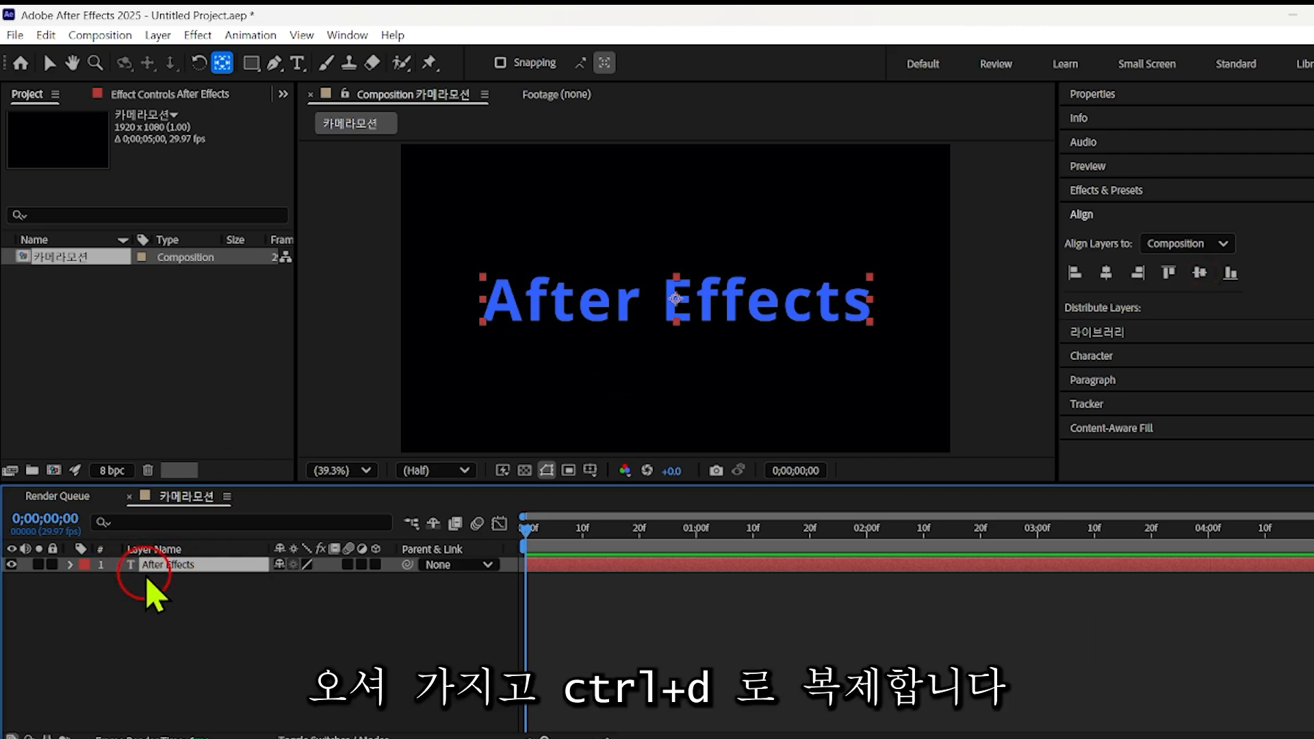
pyautogui.hotkey('ctrl', 'd')
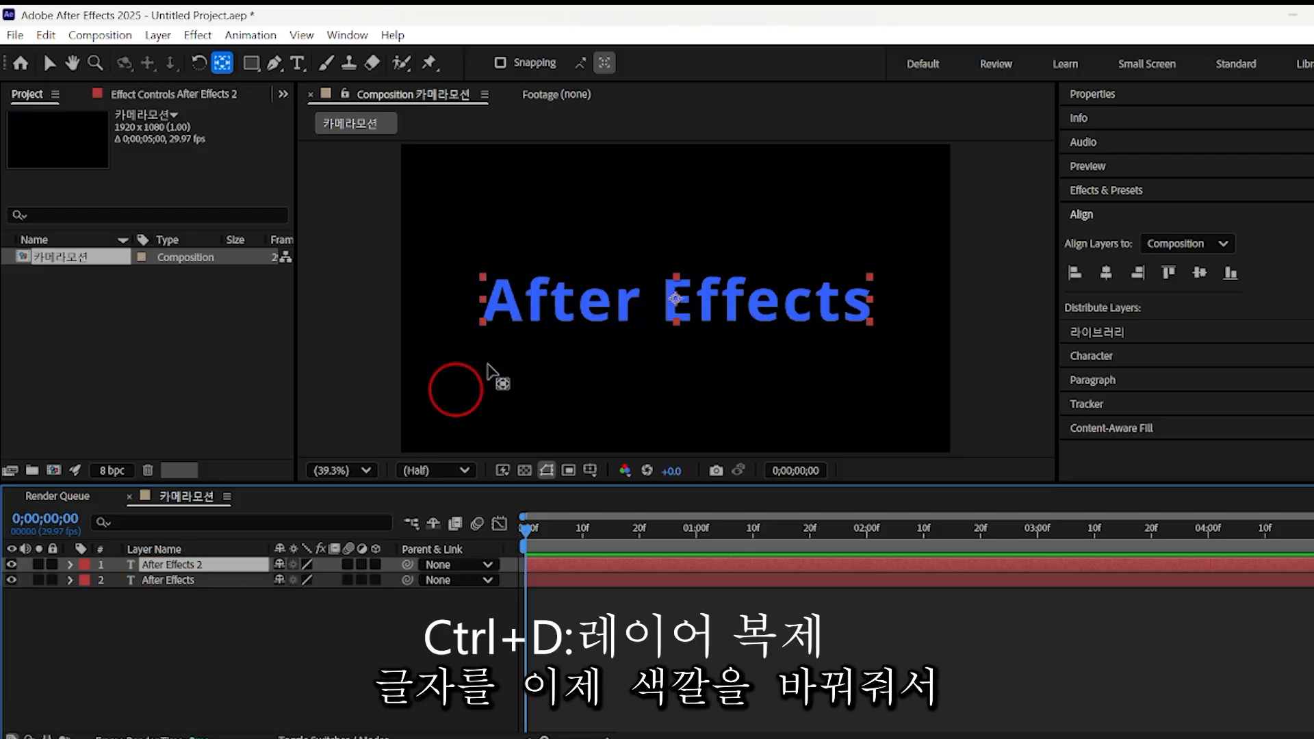
pyautogui.click(506, 300)
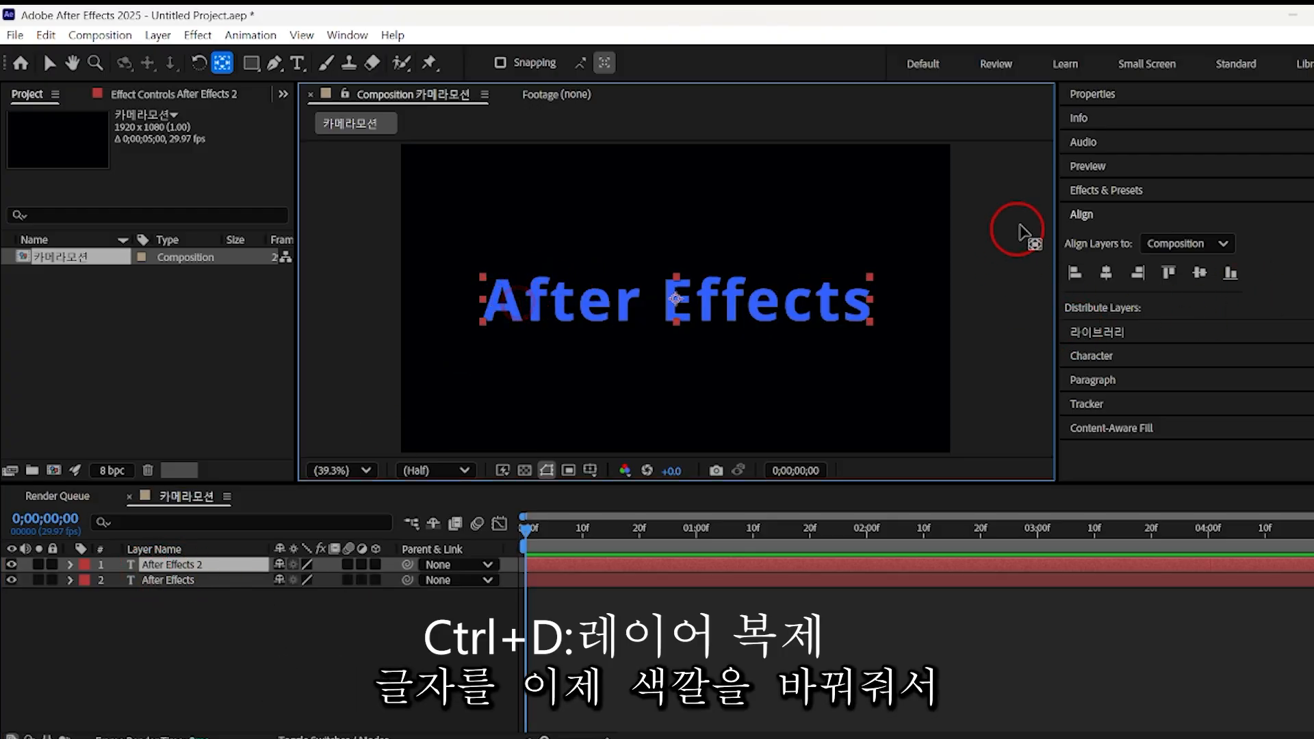
pyautogui.click(1086, 94)
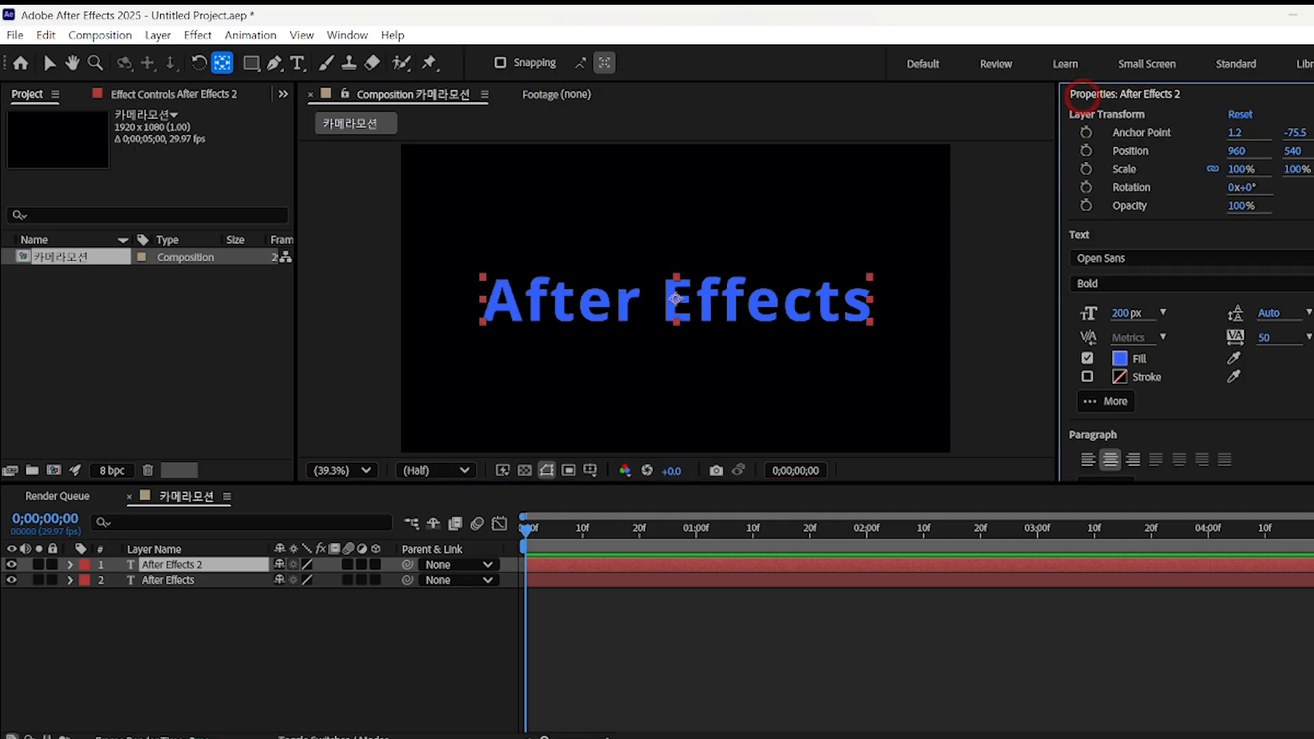
pyautogui.click(1119, 357)
pyautogui.click(744, 306)
pyautogui.click(710, 277)
pyautogui.click(881, 280)
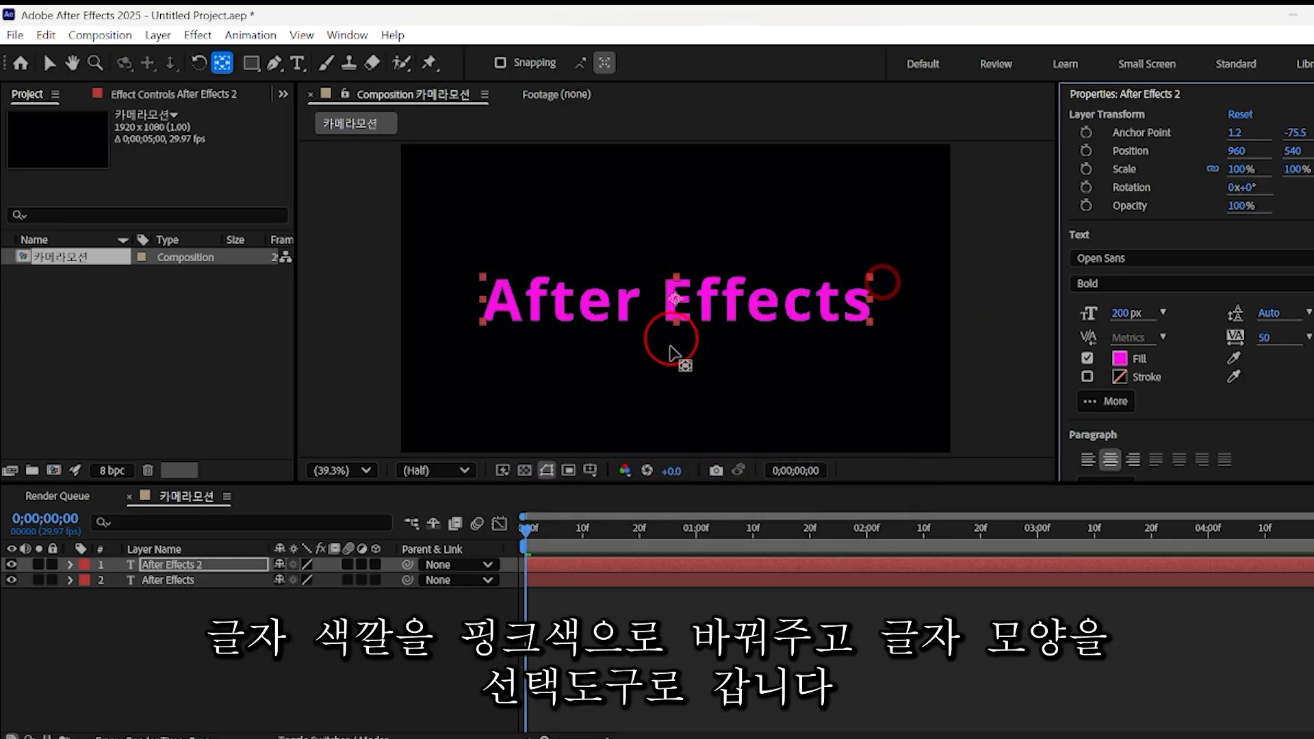
# - Replace the pink copy's text with "Camera"
pyautogui.click(490, 308)
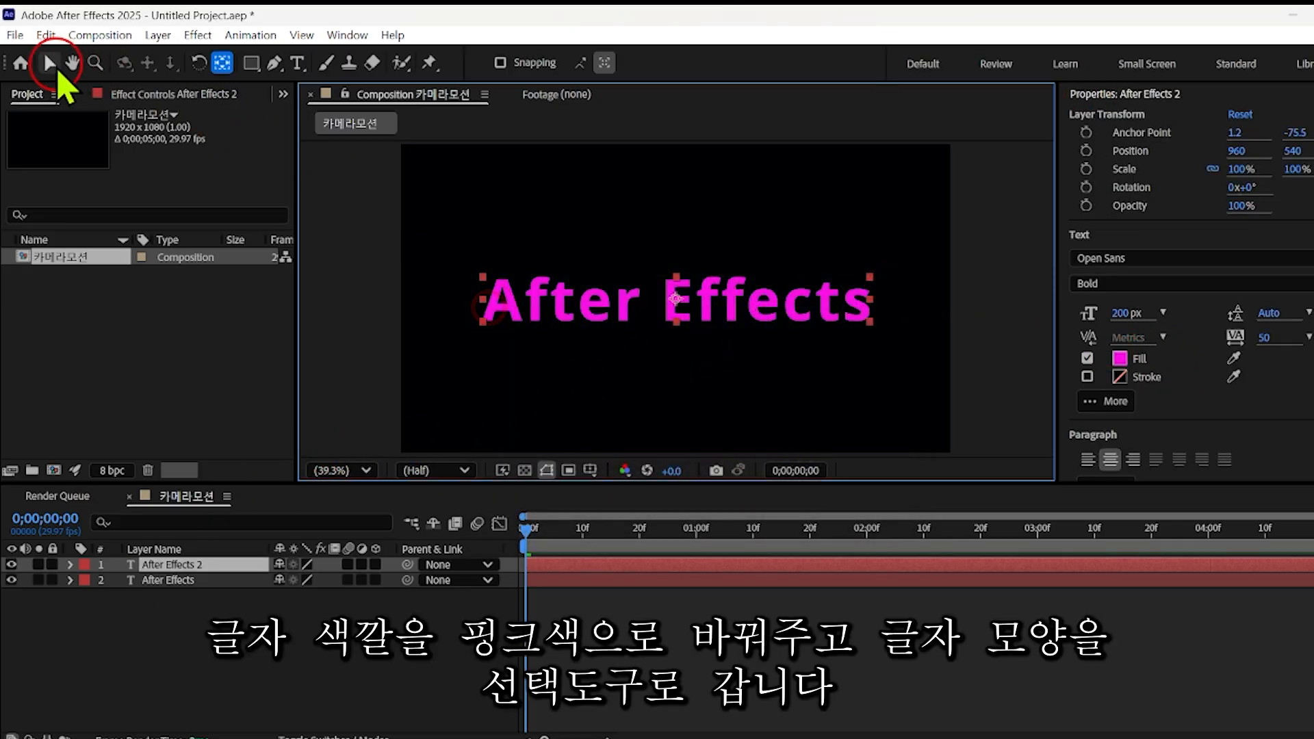
pyautogui.click(55, 66)
pyautogui.doubleClick(490, 301)
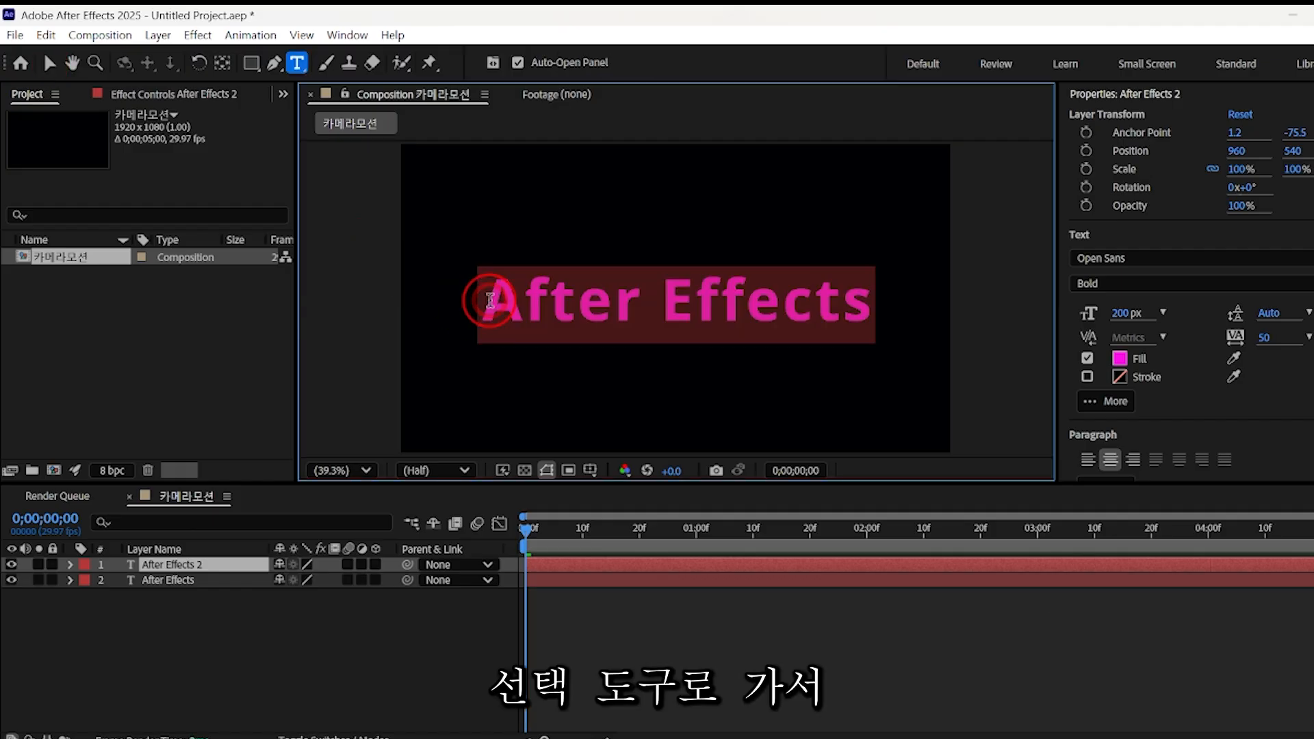
pyautogui.write('C')
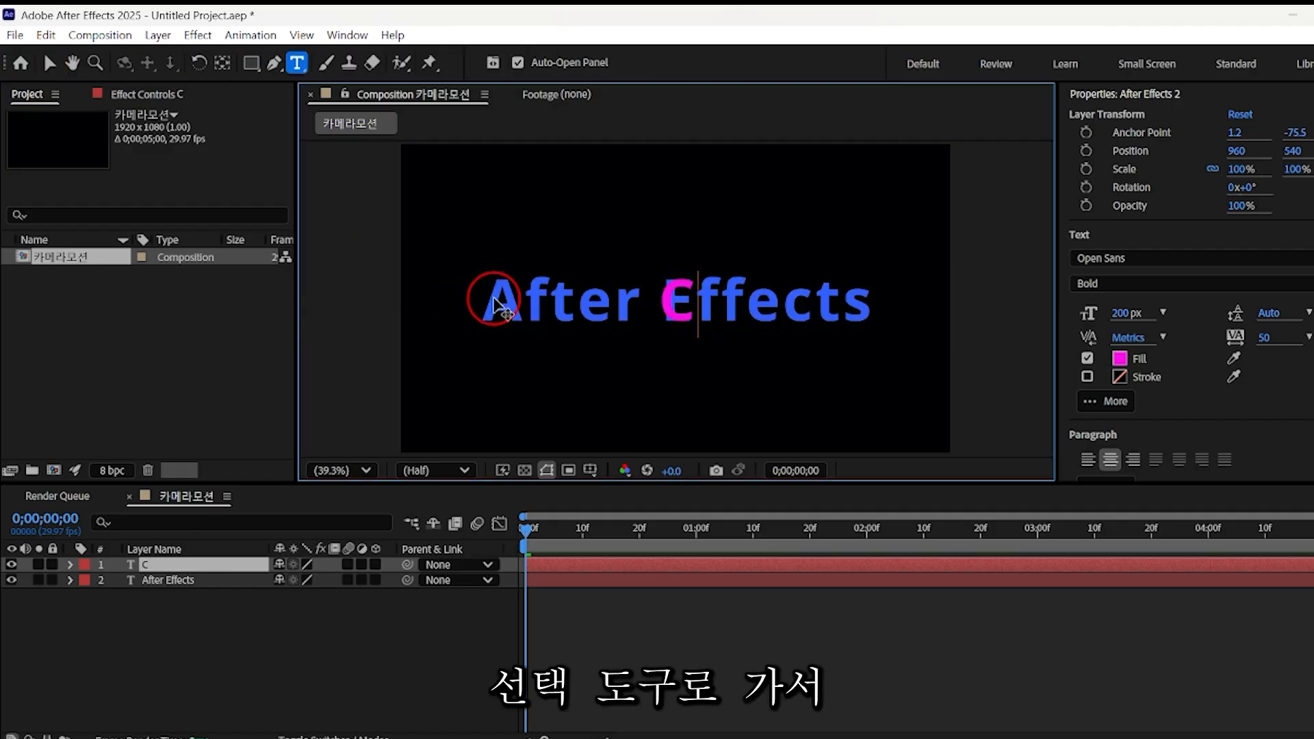
pyautogui.write('amer')
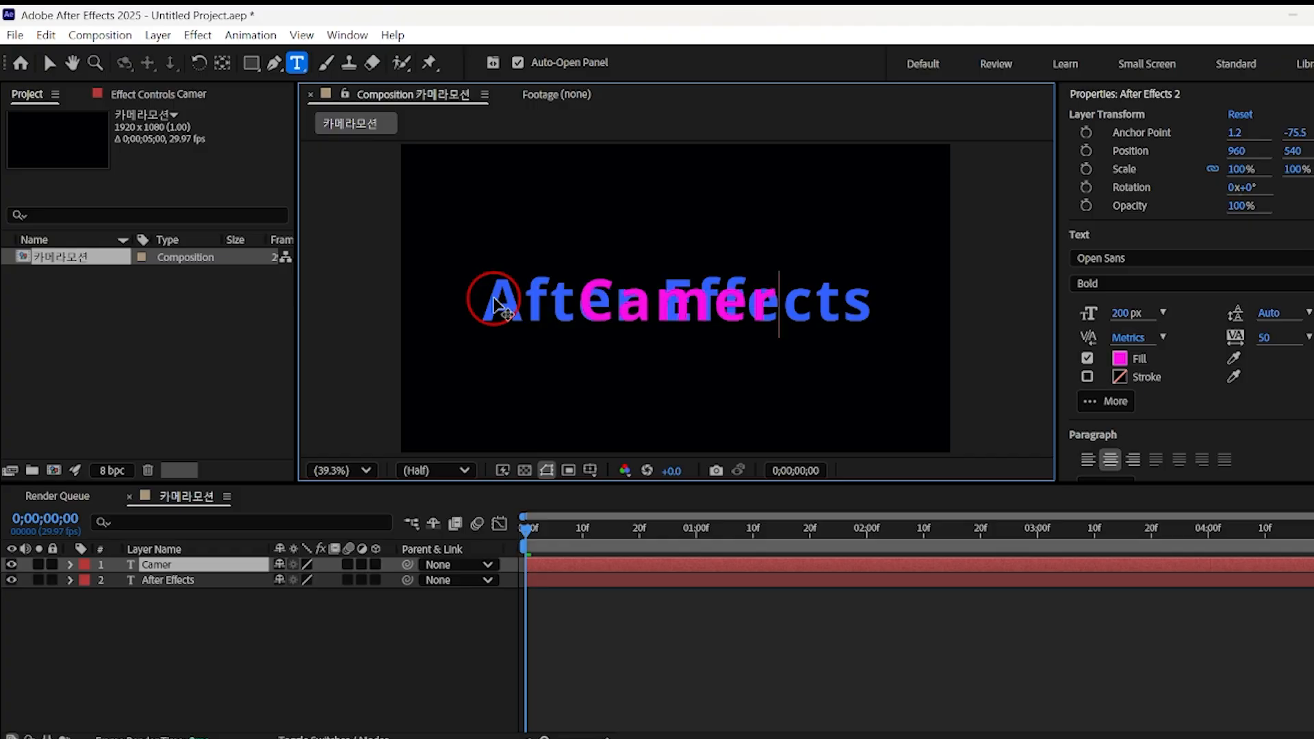
pyautogui.write('a')
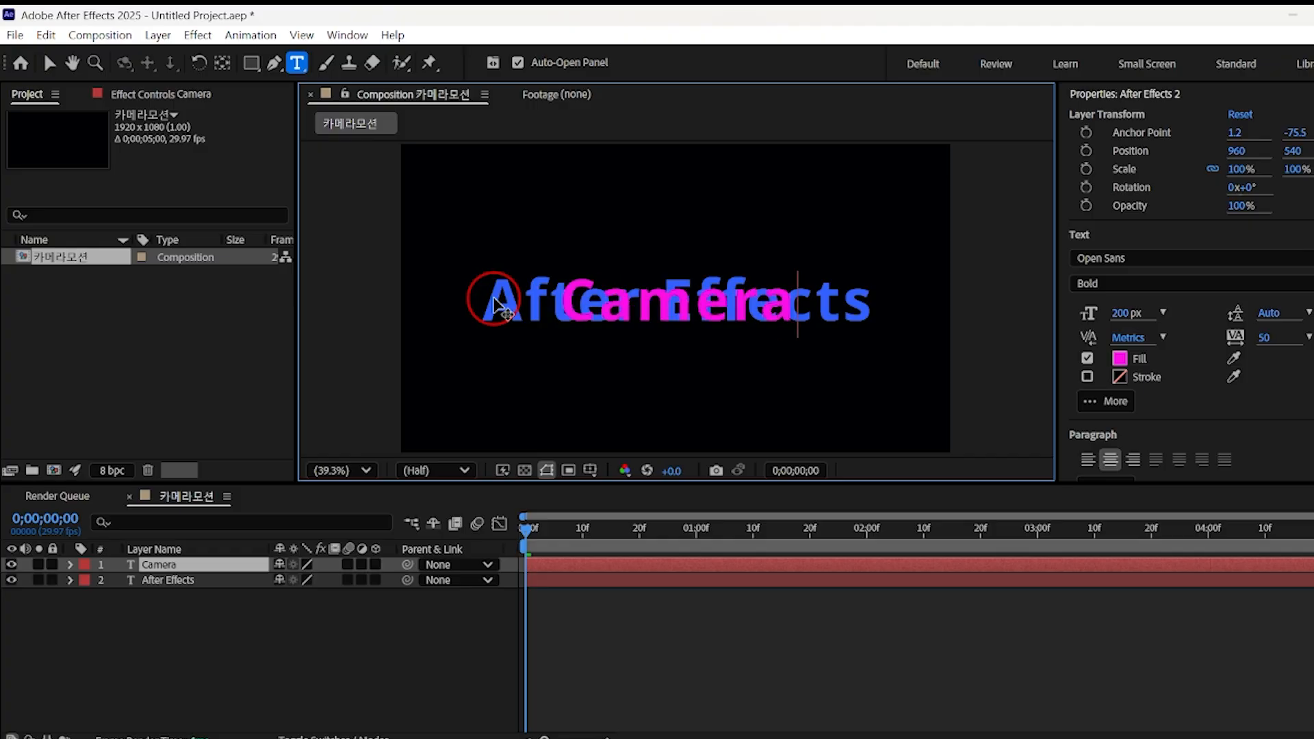
# - Duplicate the "Camera" text layer and change the copy's fill color to bright green (36EE05)
pyautogui.click(162, 563)
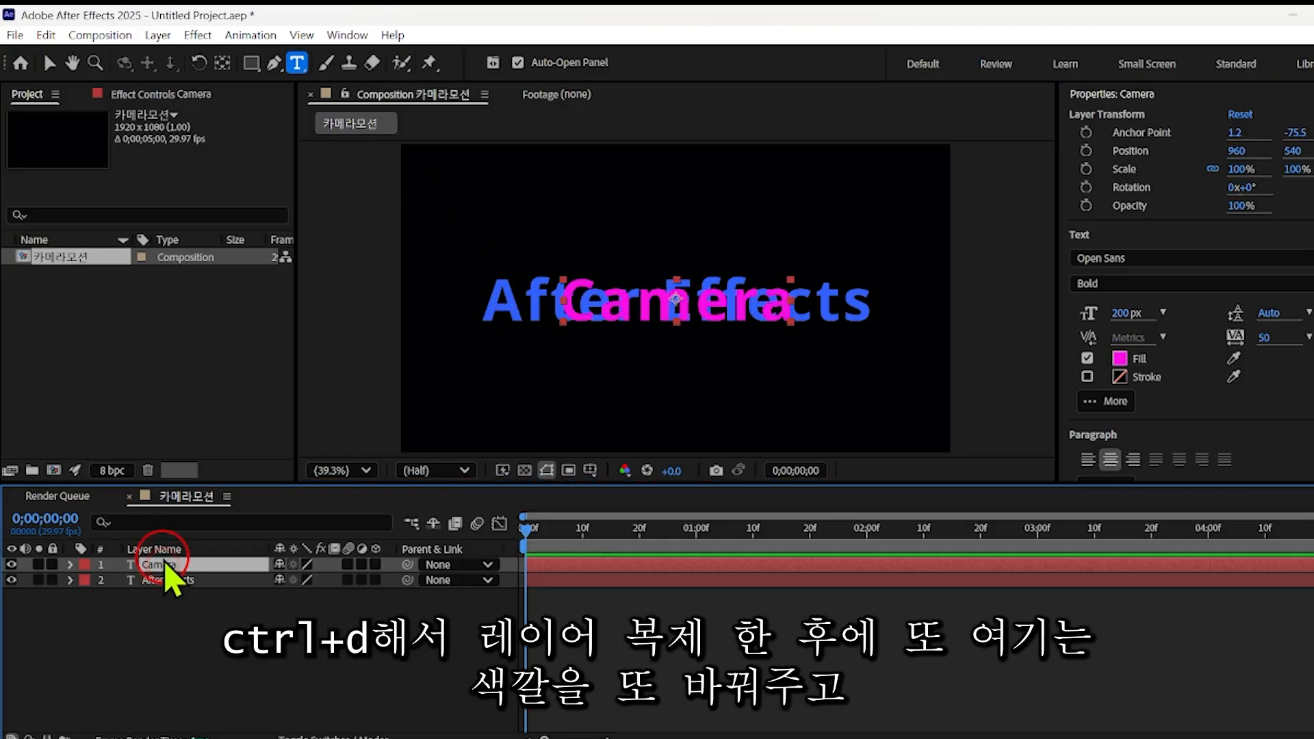
pyautogui.hotkey('ctrl', 'd')
pyautogui.click(631, 334)
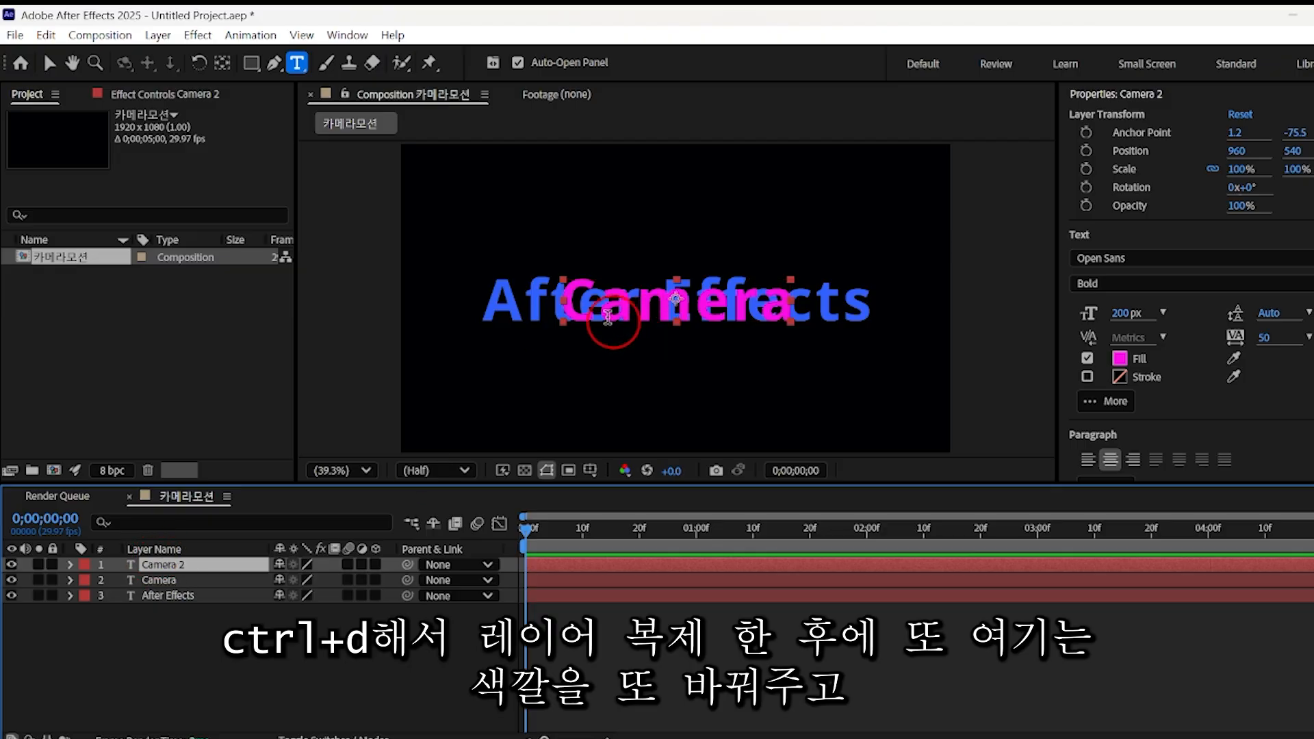
pyautogui.click(1119, 358)
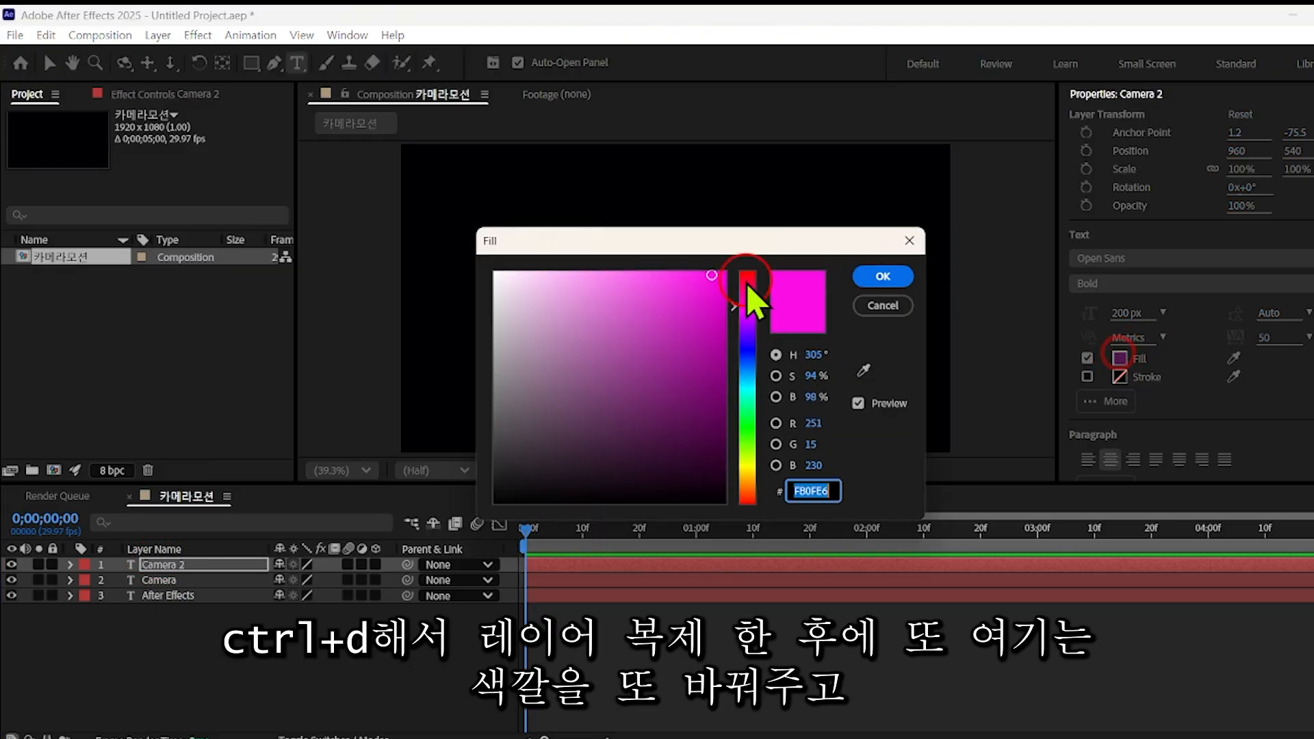
pyautogui.click(743, 434)
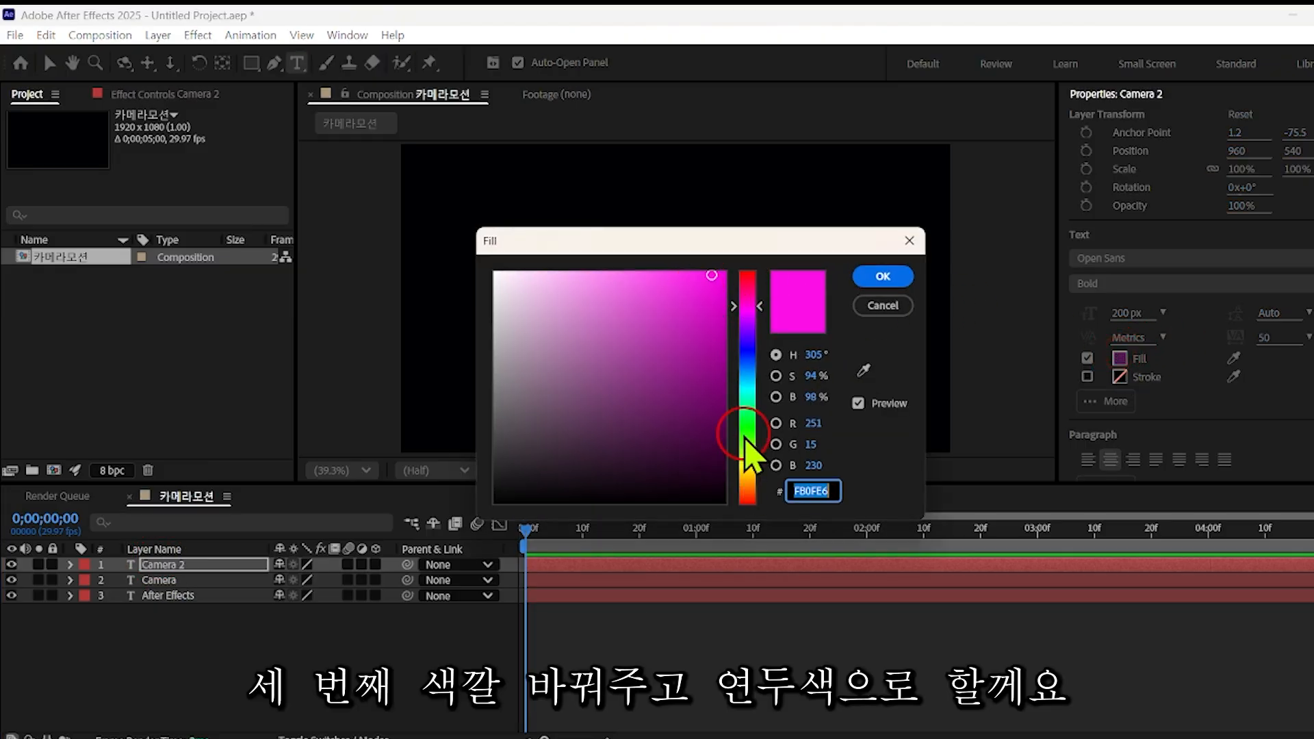
pyautogui.click(720, 286)
pyautogui.click(885, 278)
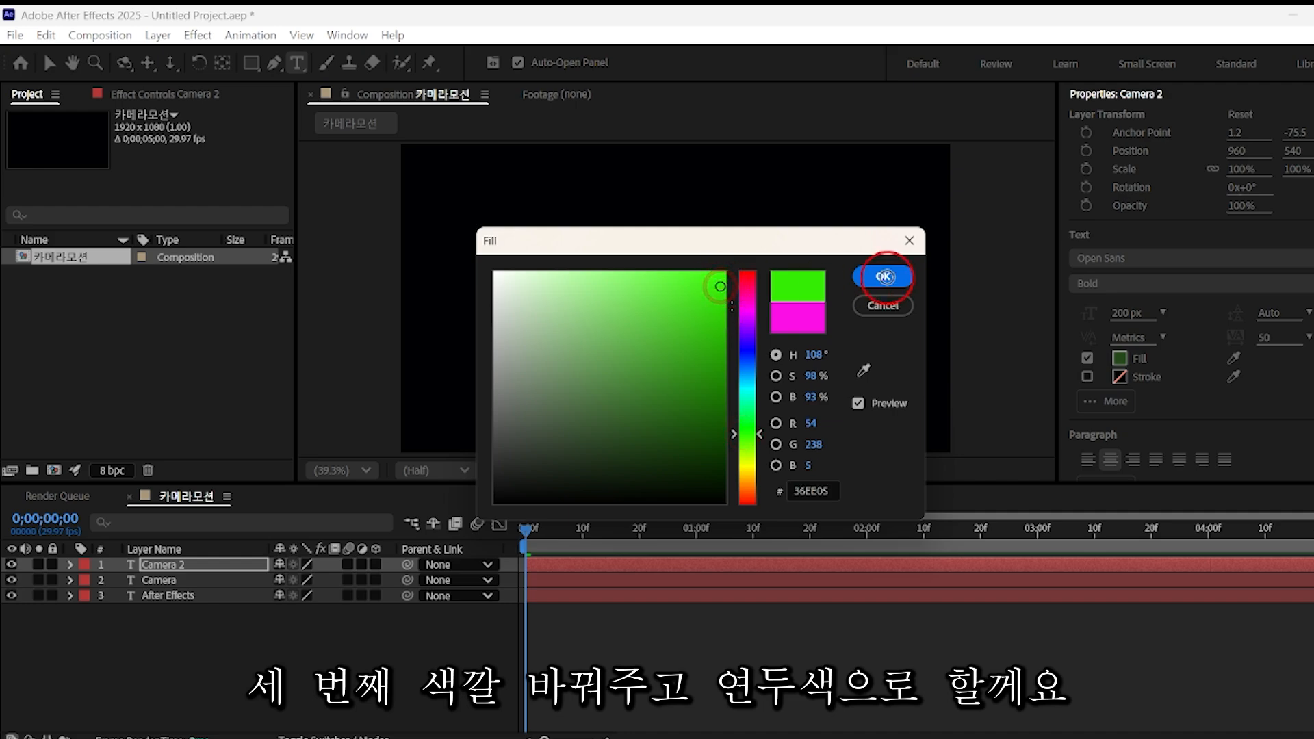
# - Replace the bright green "Camera 2" copy's text with "Motion"
pyautogui.click(185, 565)
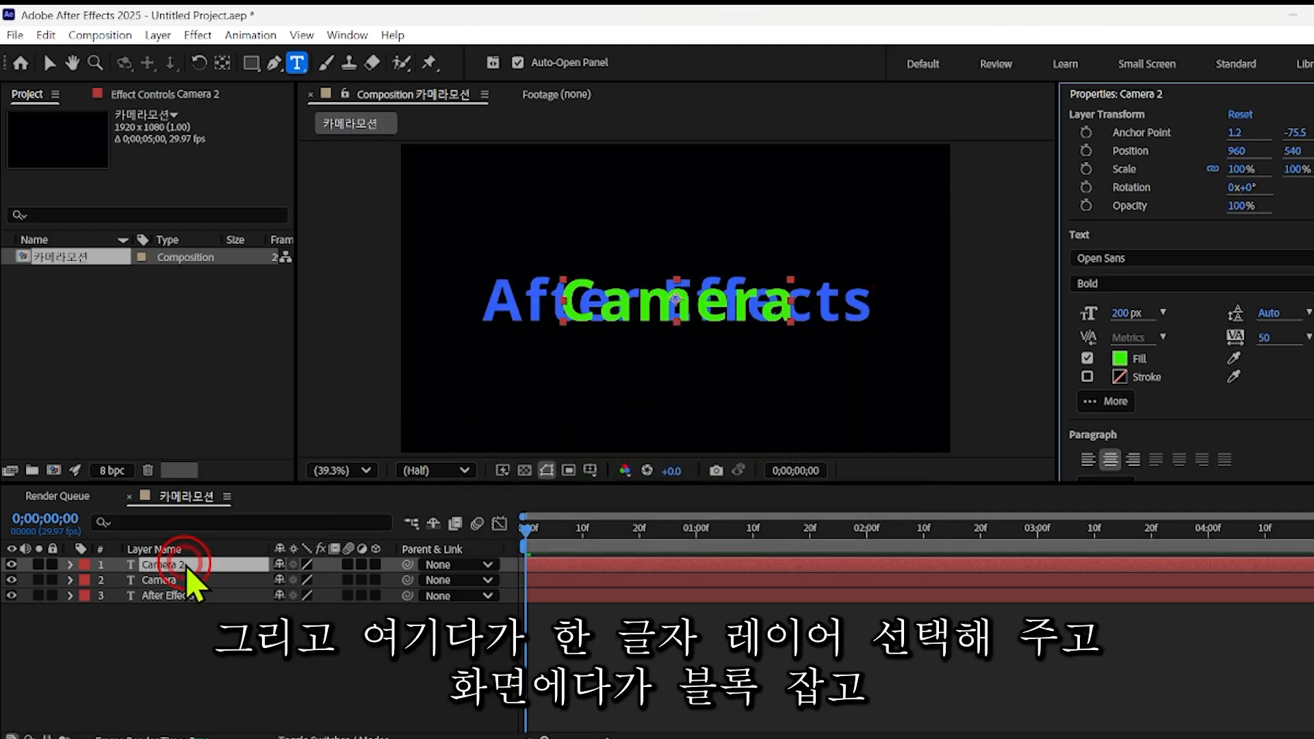
pyautogui.moveTo(565, 301); pyautogui.dragTo(802, 302)
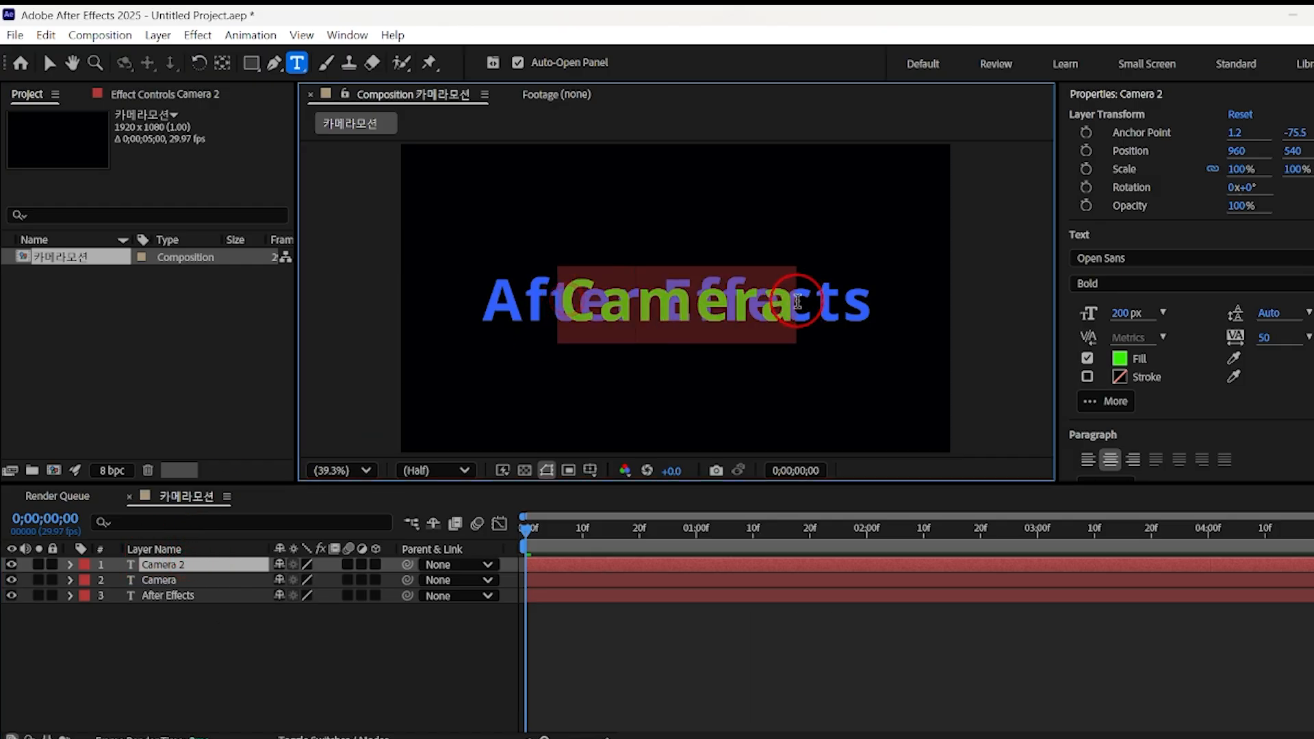
pyautogui.write('MOT')
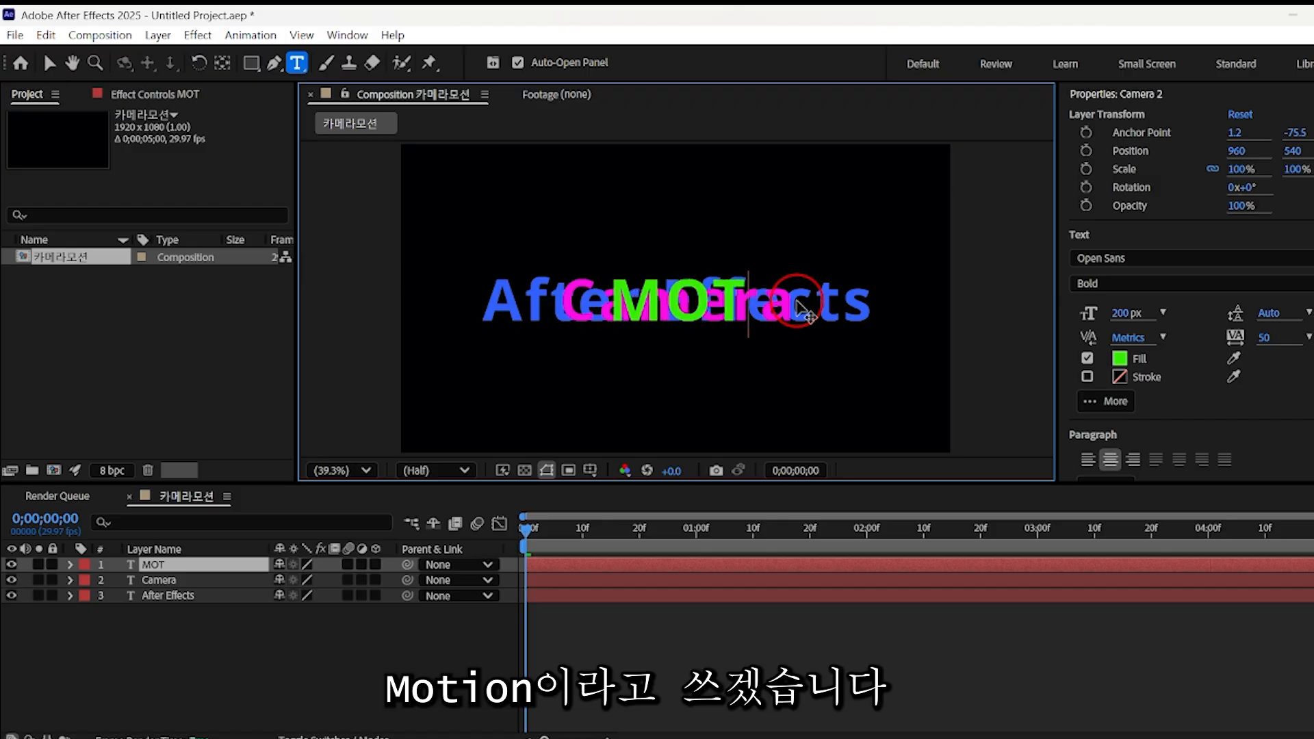
pyautogui.press('BackSpace')
pyautogui.press('BackSpace')
pyautogui.write('oti')
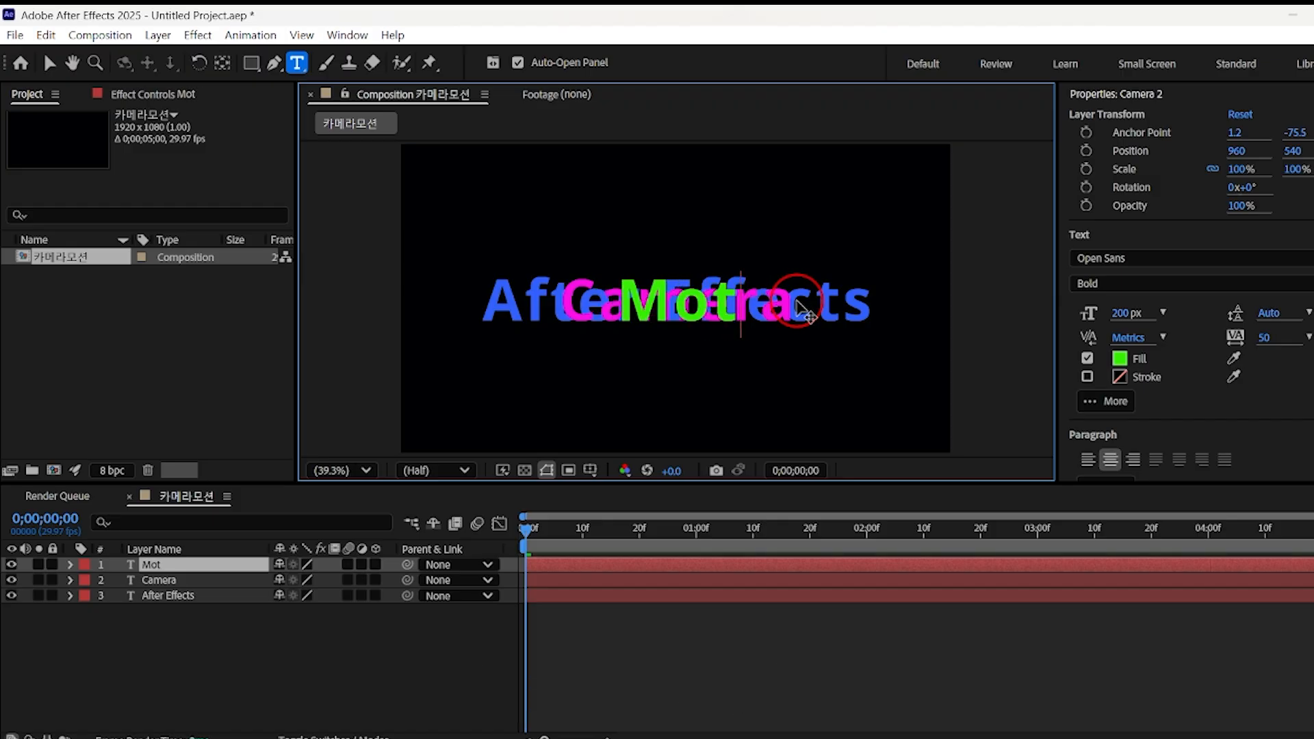
pyautogui.write('on')
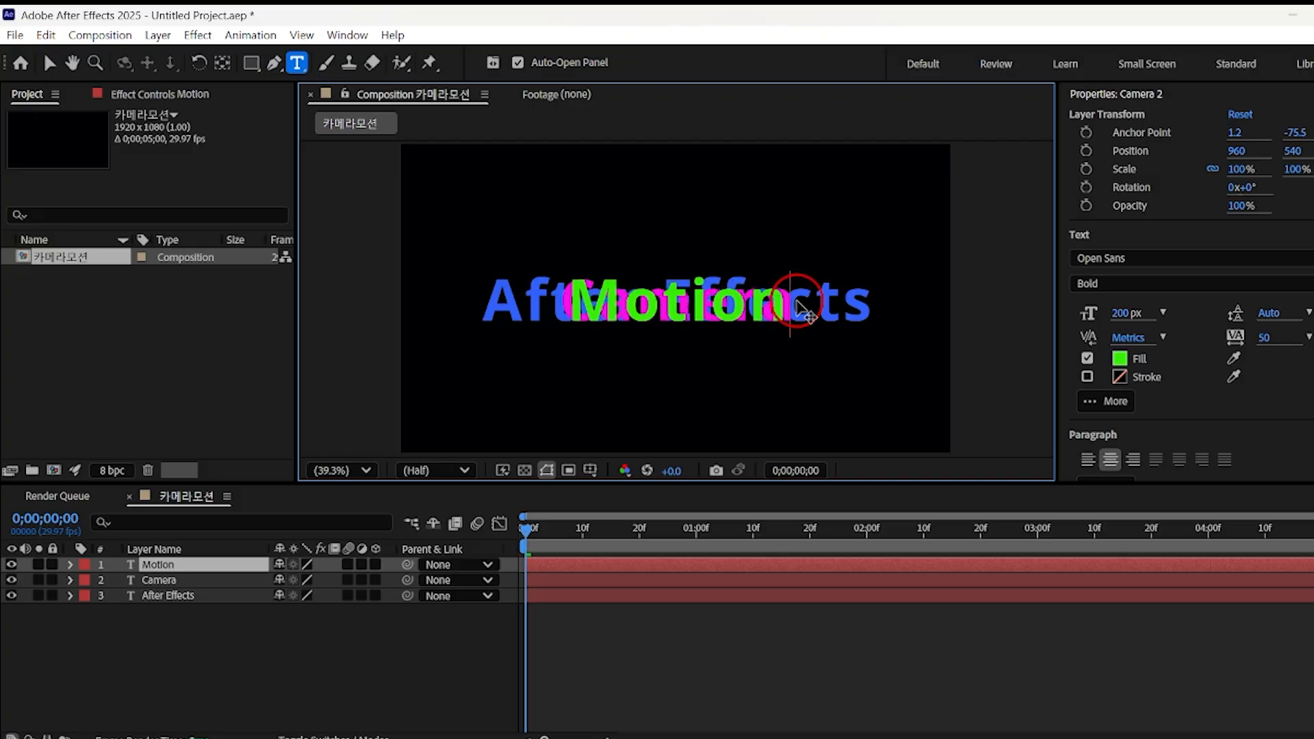
# - Select the "Motion", "Camera" and "After Effects" text layers and turn all three into 3D layers
pyautogui.click(156, 595)
pyautogui.keyDown('shift'); pyautogui.click(152, 565); pyautogui.keyUp('shift')
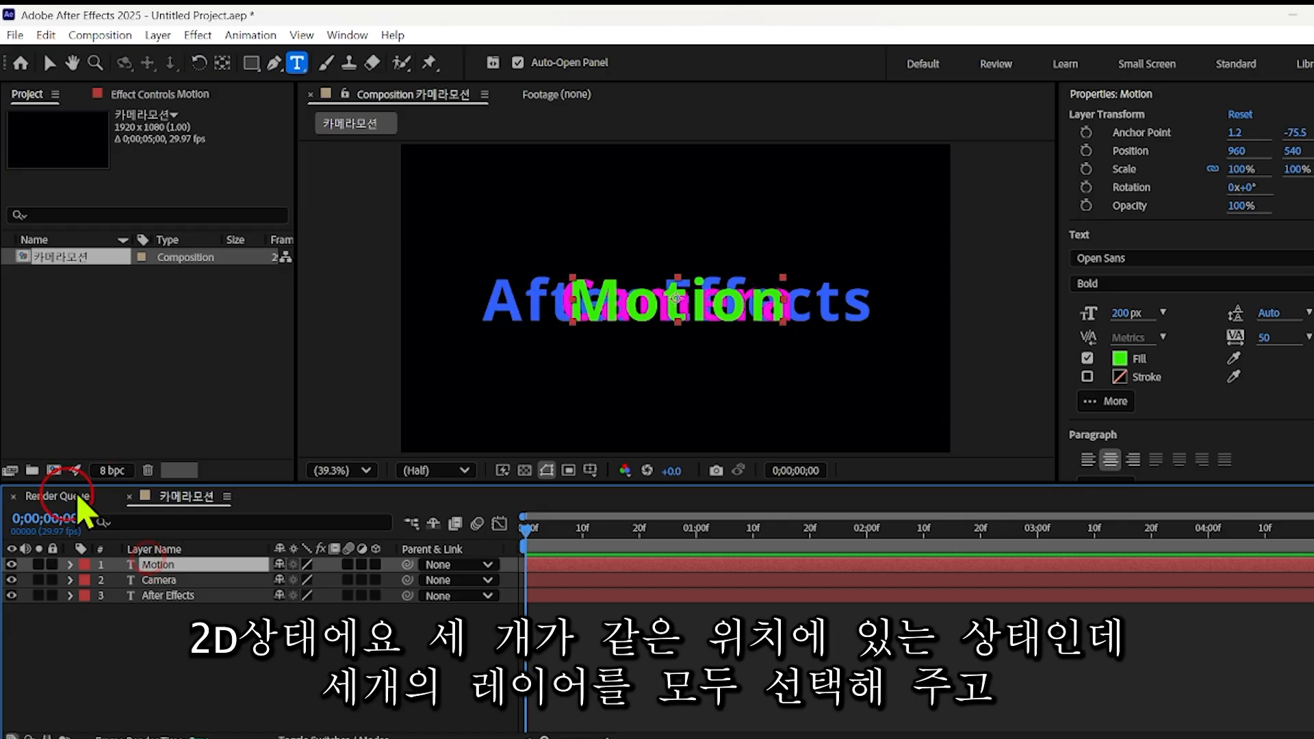
pyautogui.click(398, 655)
pyautogui.moveTo(183, 644); pyautogui.dragTo(137, 551)
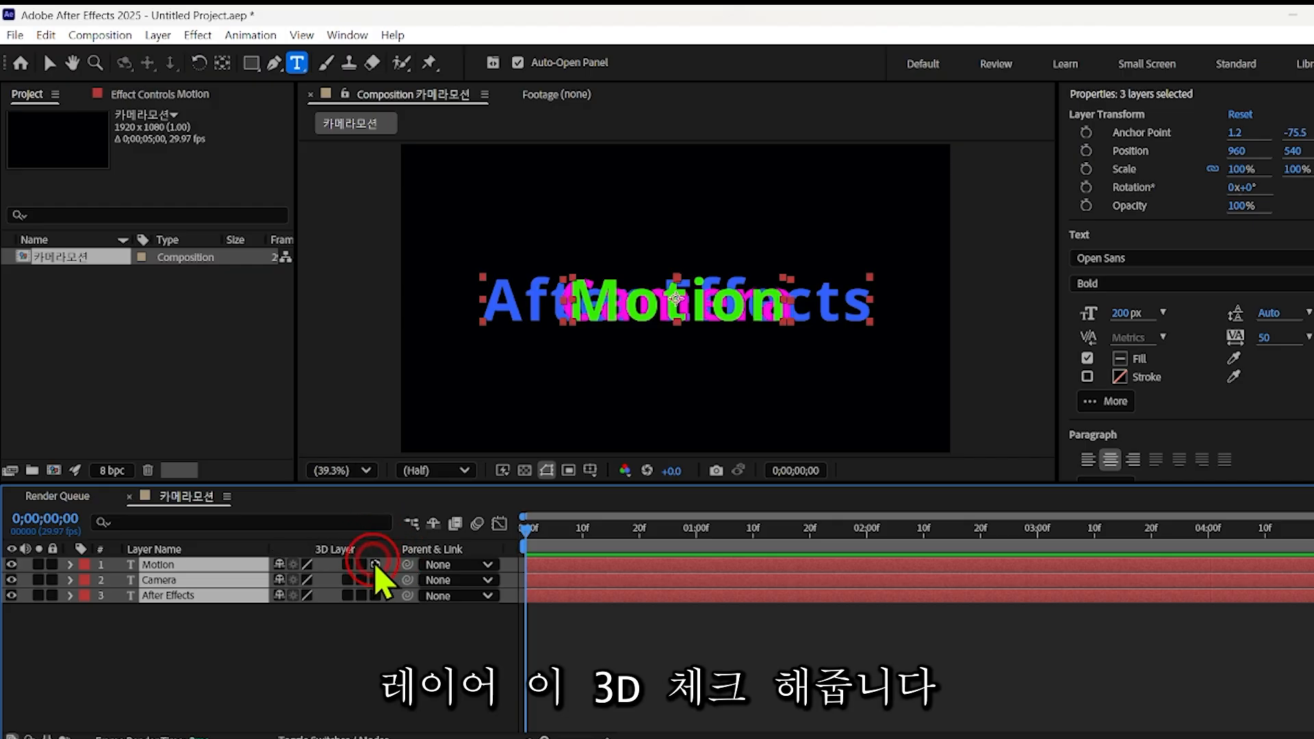
pyautogui.click(375, 564)
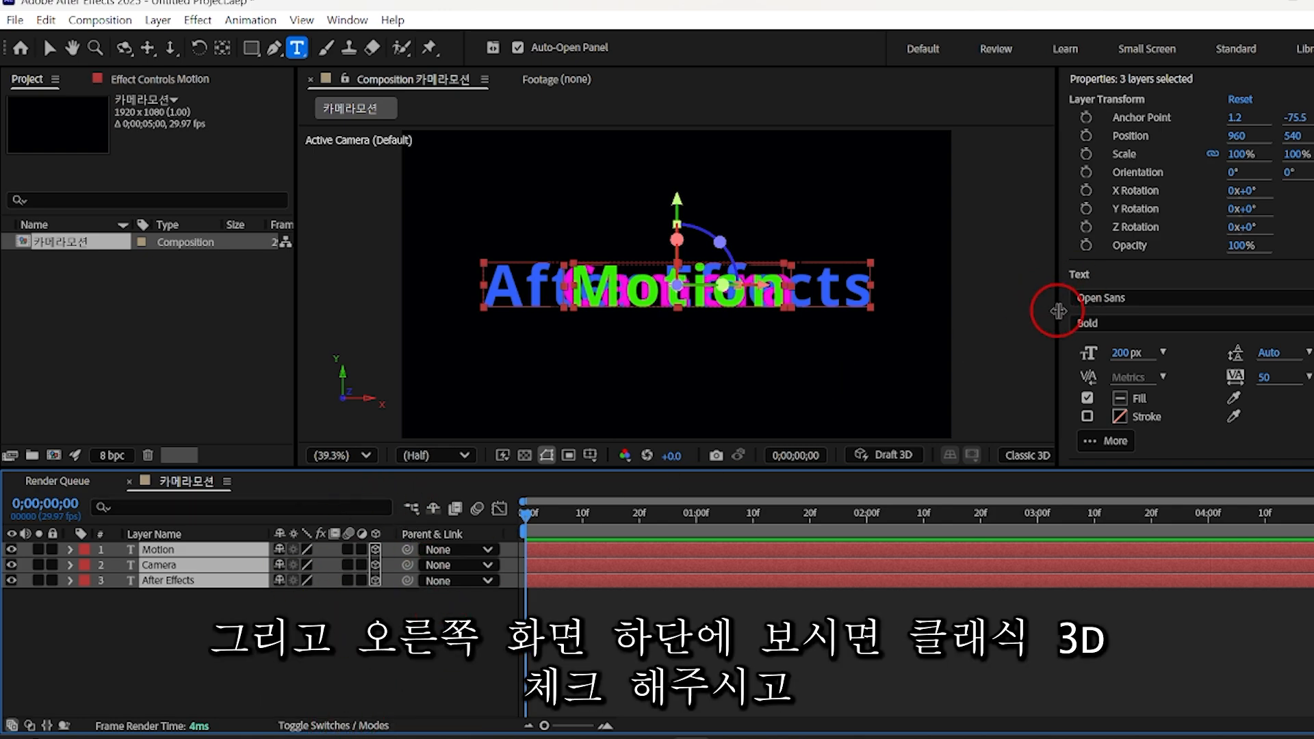
# - Narrow the properties area to widen the composition viewer, and change its layout to 2 Views
pyautogui.moveTo(1058, 311); pyautogui.dragTo(1215, 315)
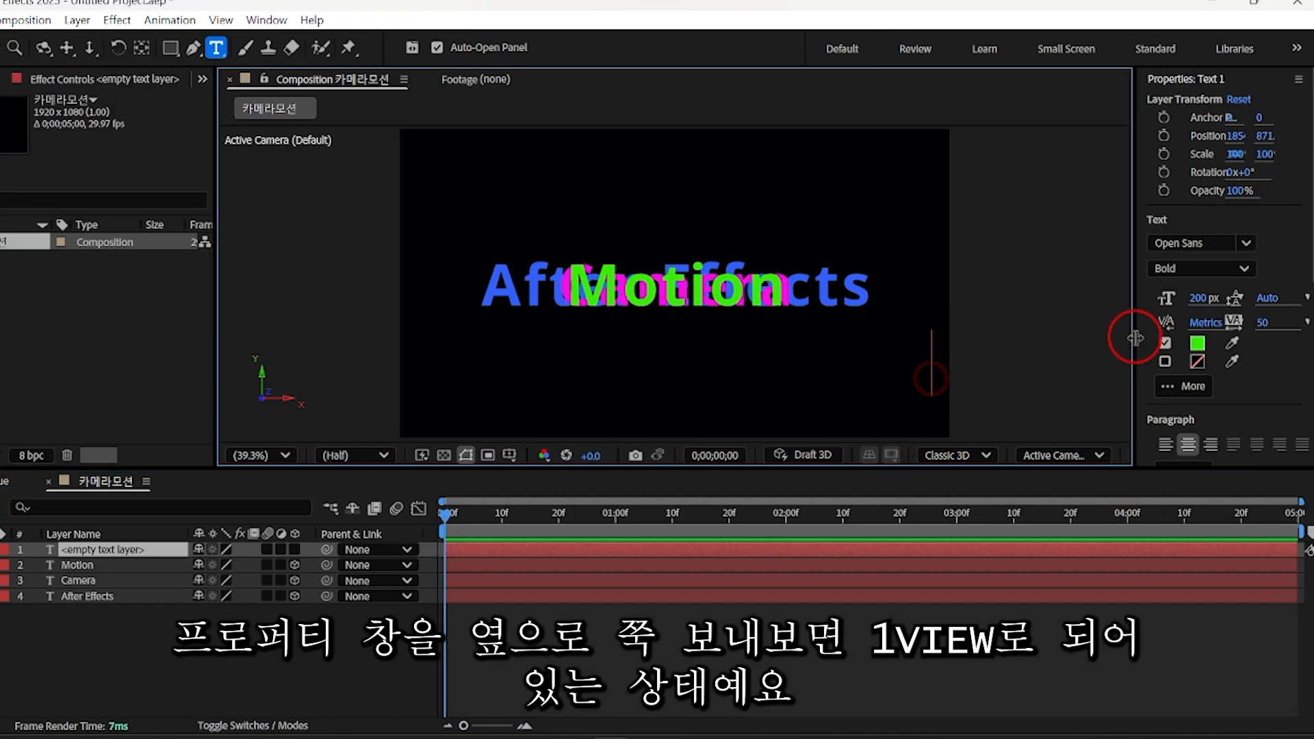
pyautogui.moveTo(1134, 338); pyautogui.dragTo(1286, 338)
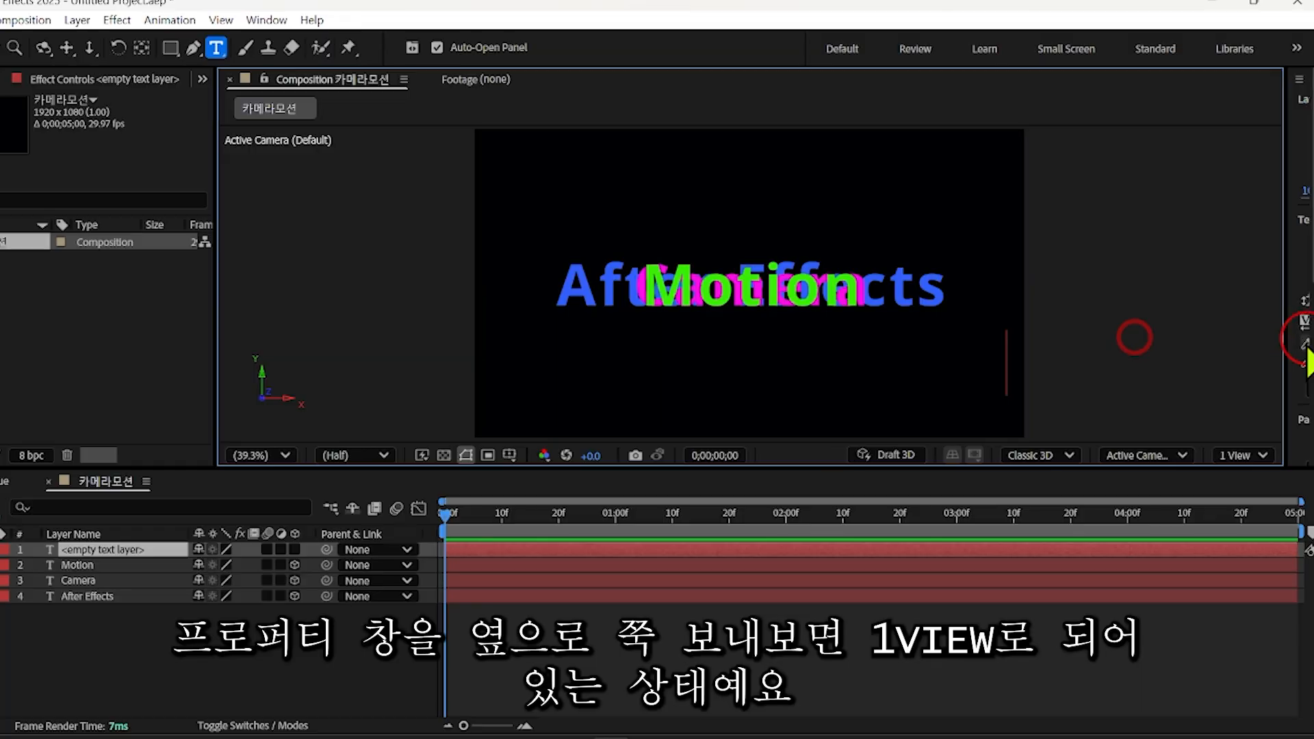
pyautogui.click(1259, 457)
pyautogui.click(1197, 505)
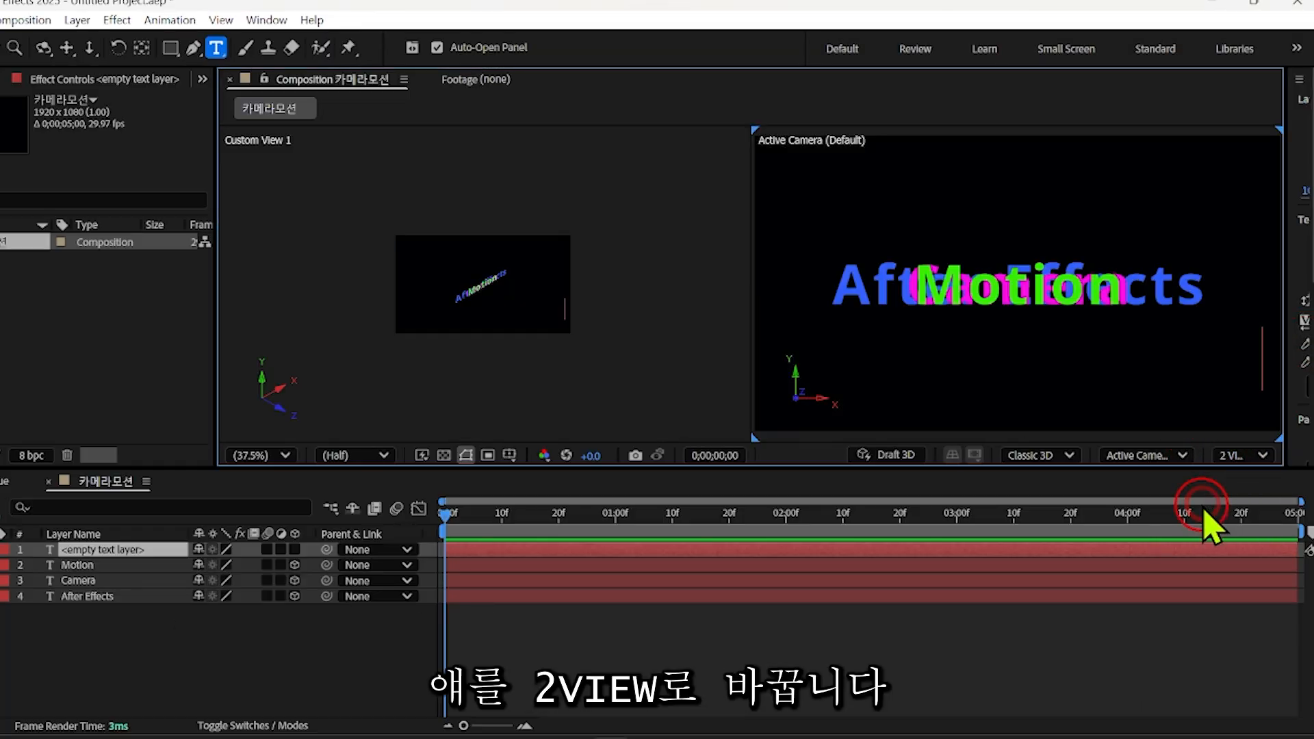
# - Activate each of the two views in turn and check their assignments against Custom View 1 and Active Camera (Default)
pyautogui.click(283, 241)
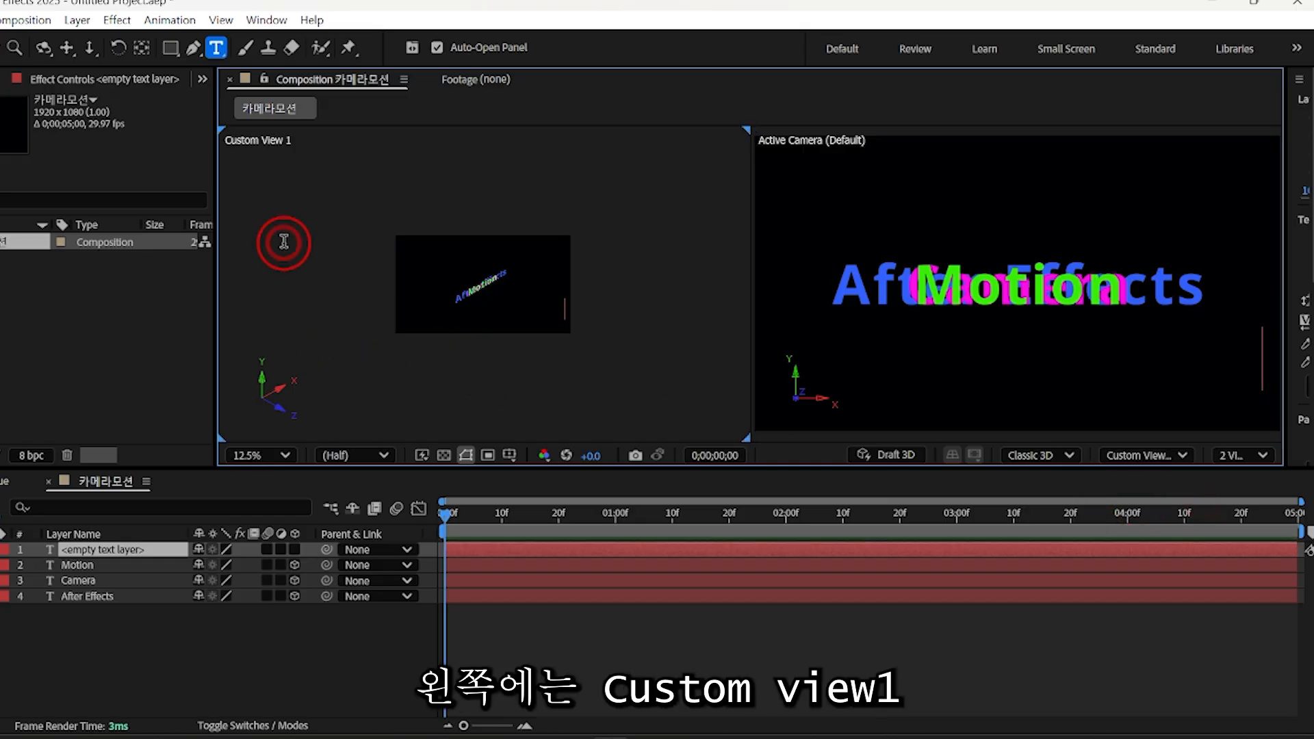
pyautogui.click(927, 182)
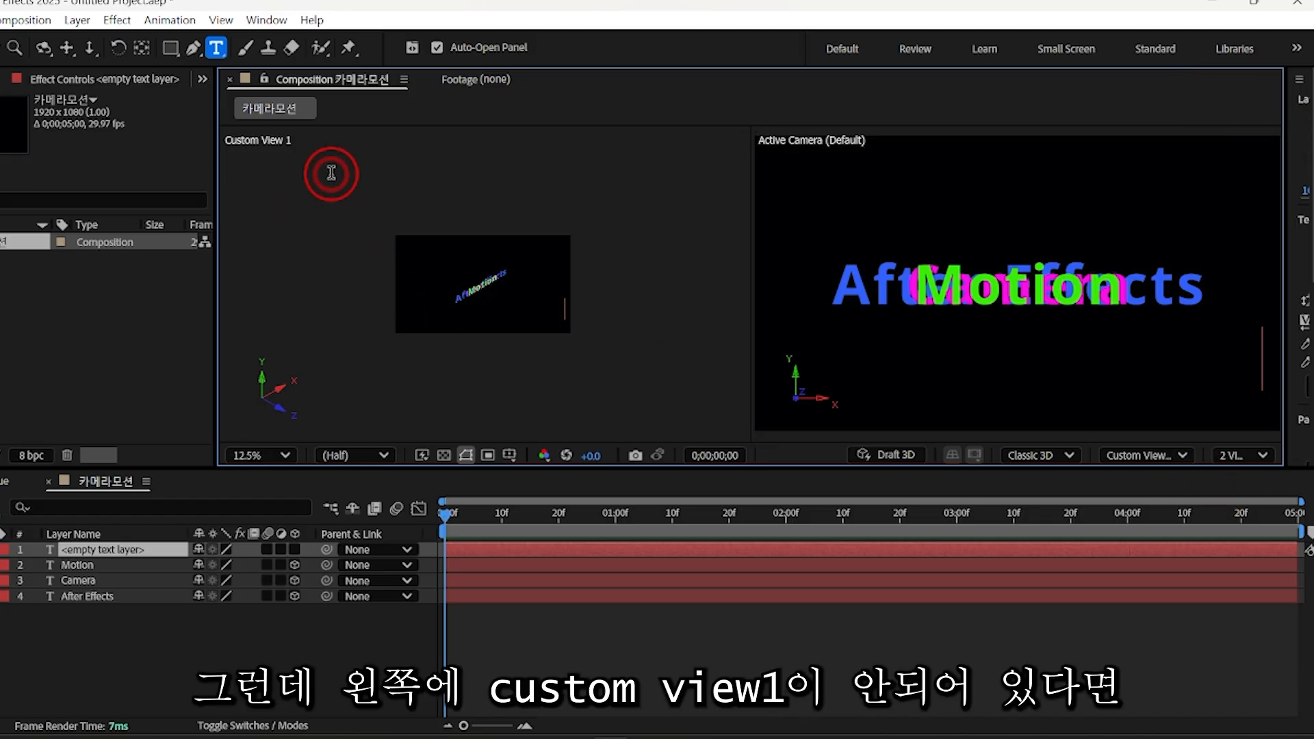
pyautogui.click(1182, 455)
pyautogui.click(684, 228)
pyautogui.click(945, 206)
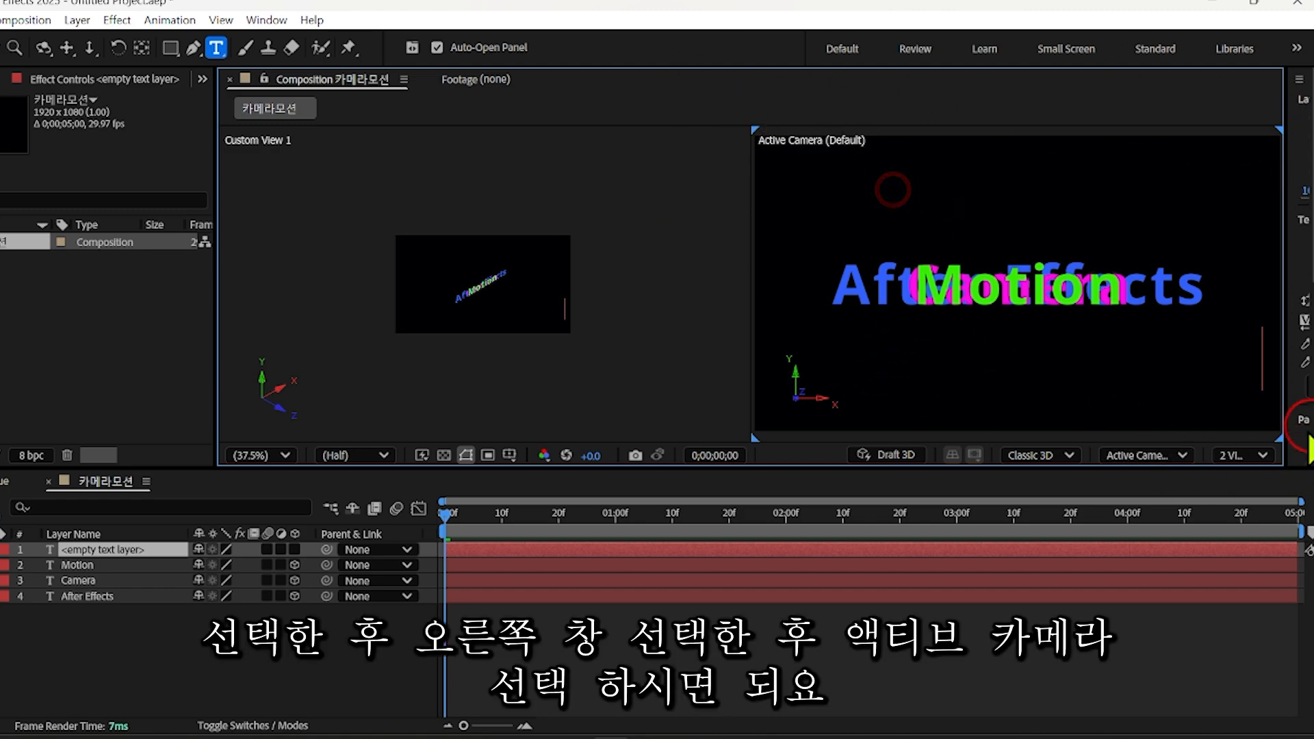
pyautogui.click(1182, 455)
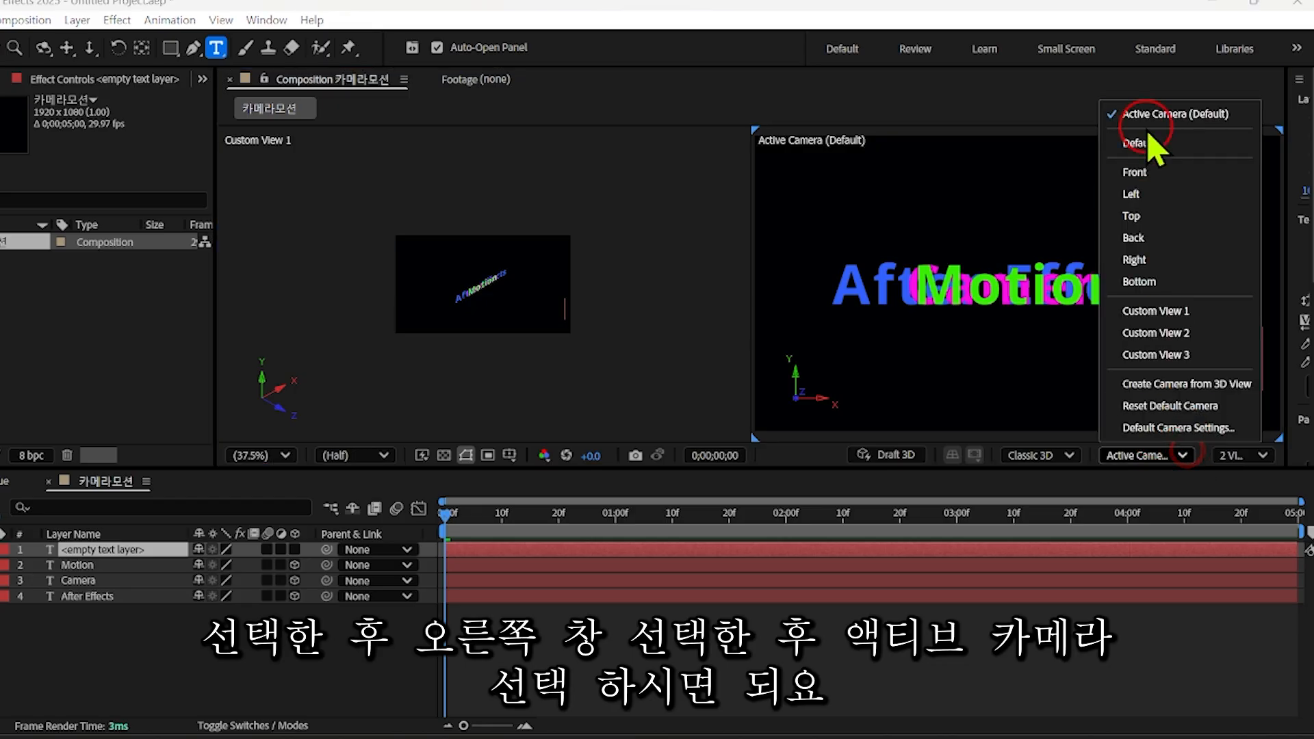
pyautogui.click(758, 92)
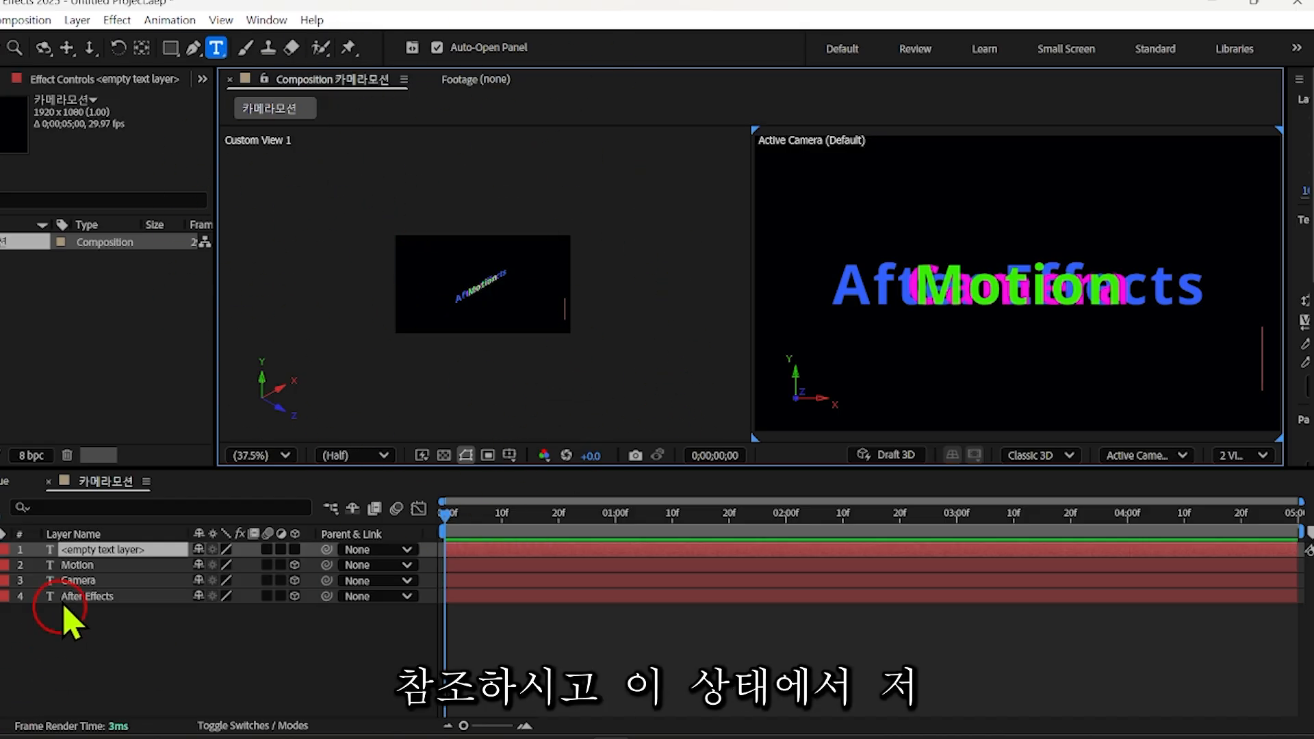
# - Delete the empty text layer from the composition and leave no layer selected
pyautogui.click(82, 552)
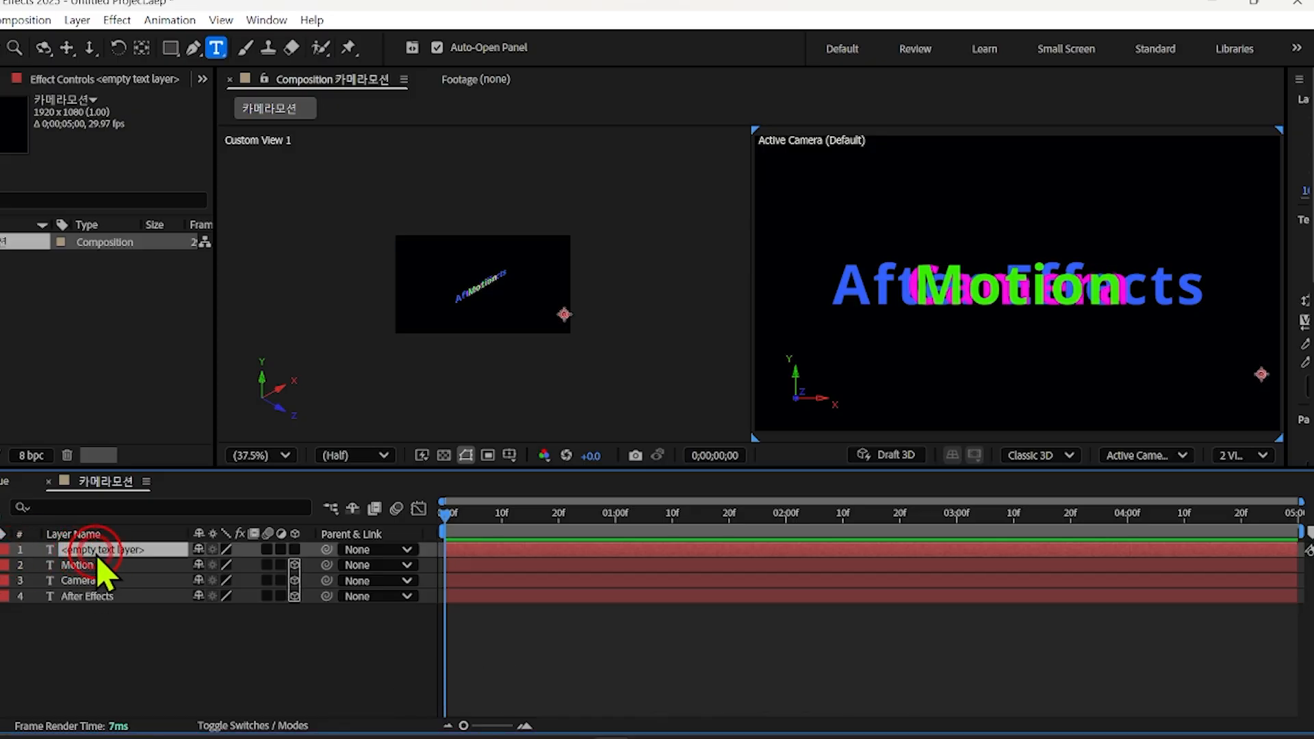
pyautogui.press('Delete')
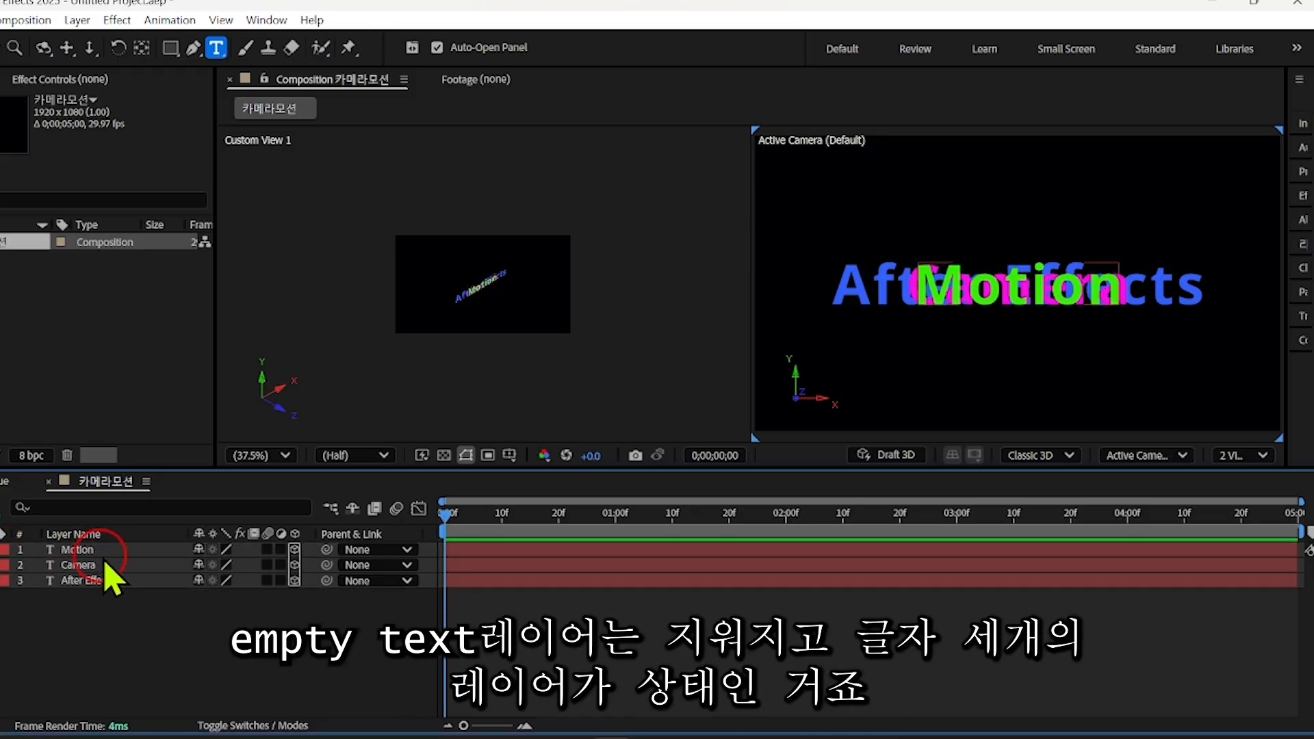
pyautogui.moveTo(105, 616); pyautogui.dragTo(43, 545)
pyautogui.click(80, 629)
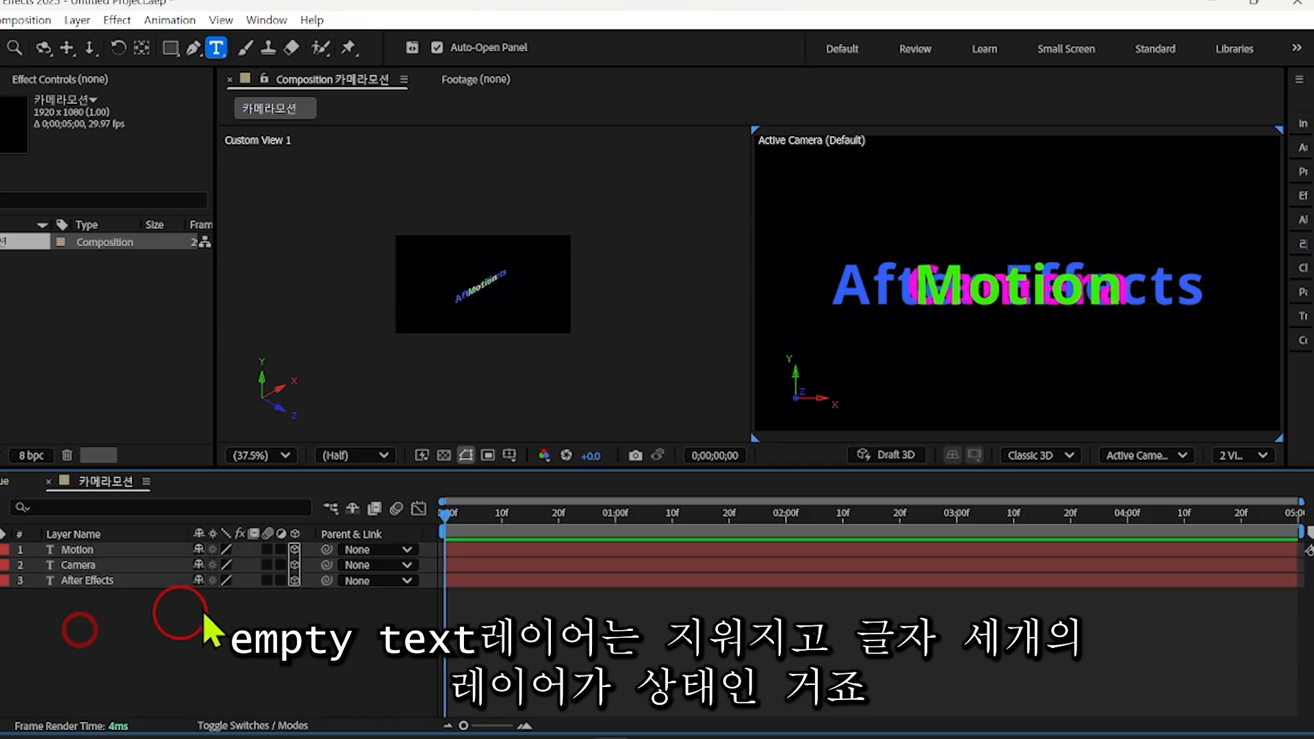
pyautogui.click(53, 637)
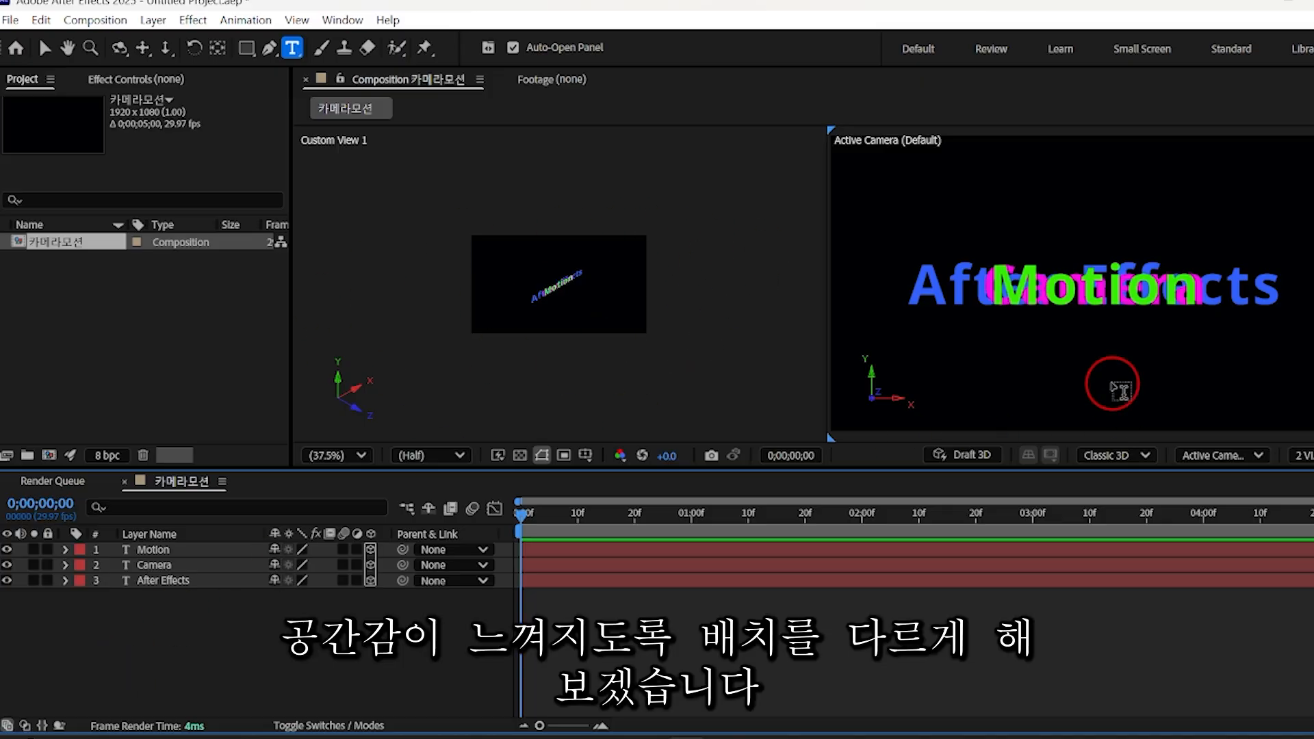
# - Raise the "After Effects" text by setting its Y position to 250, and collapse the layer's properties
pyautogui.click(66, 581)
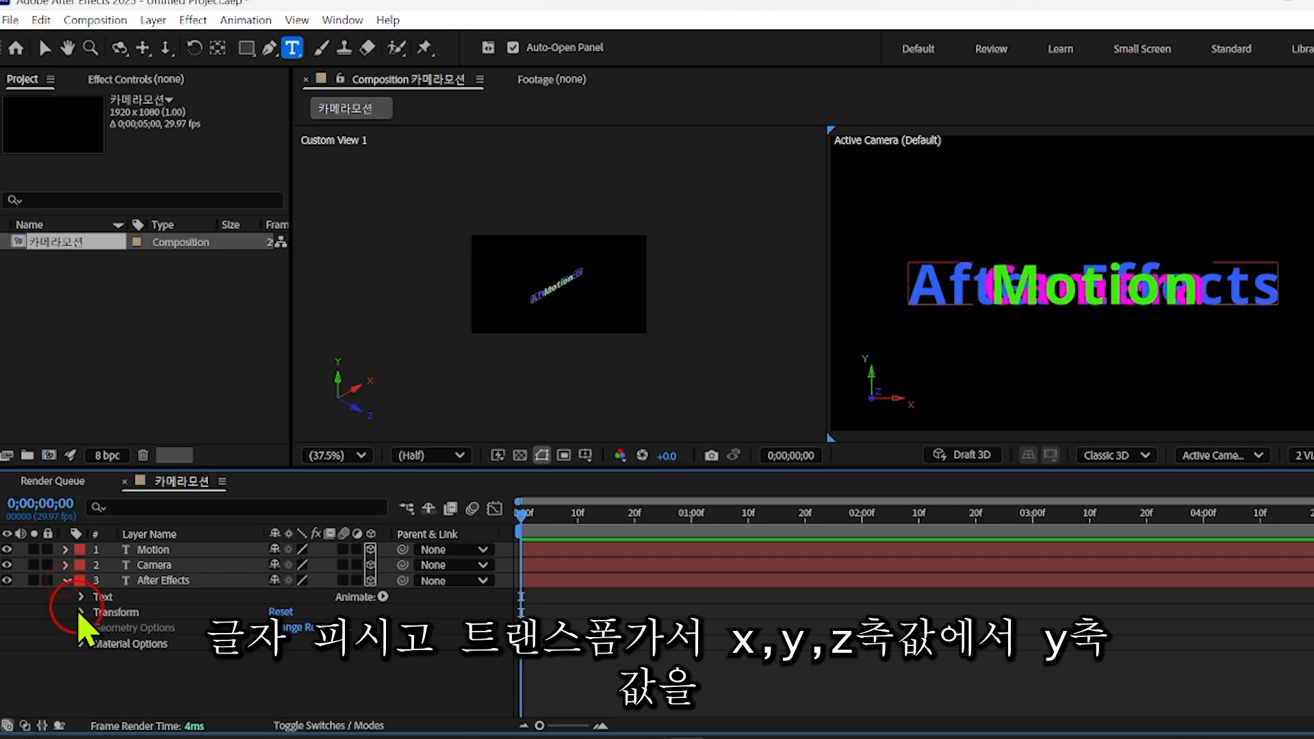
pyautogui.click(81, 612)
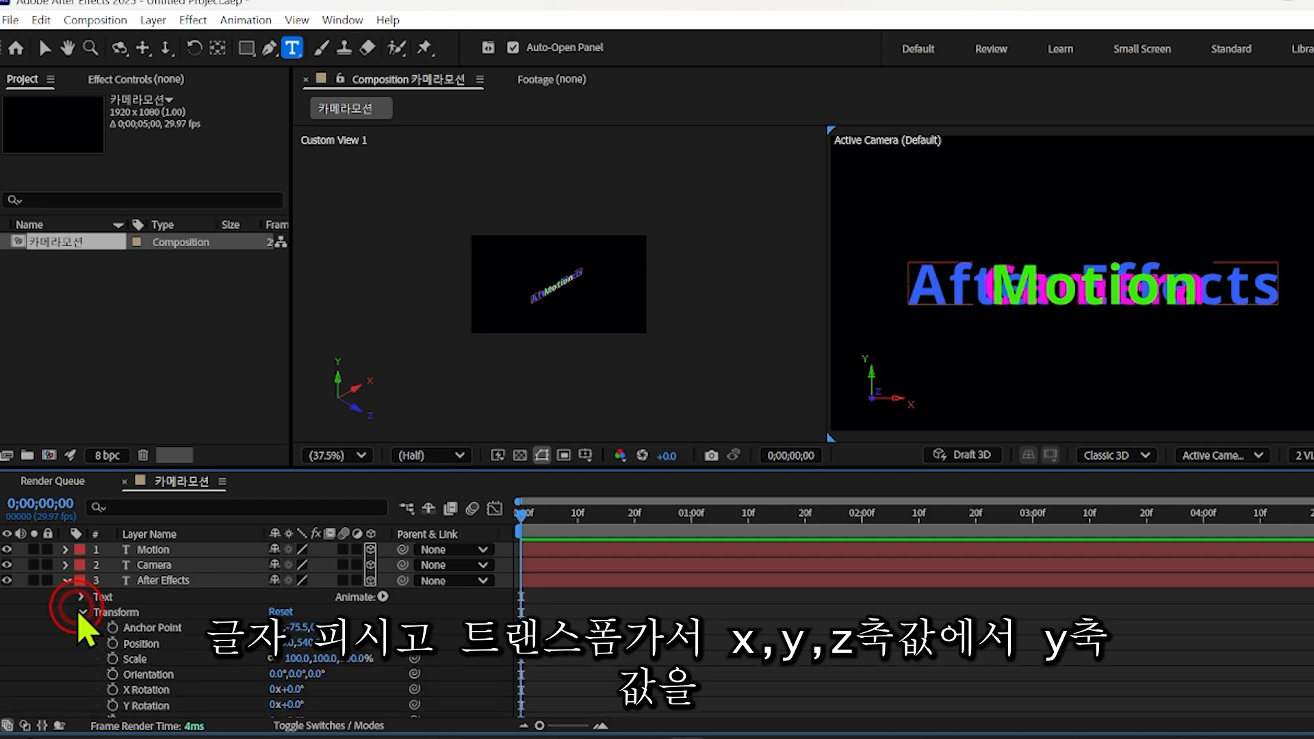
pyautogui.moveTo(306, 644); pyautogui.dragTo(77, 608)
pyautogui.click(314, 642)
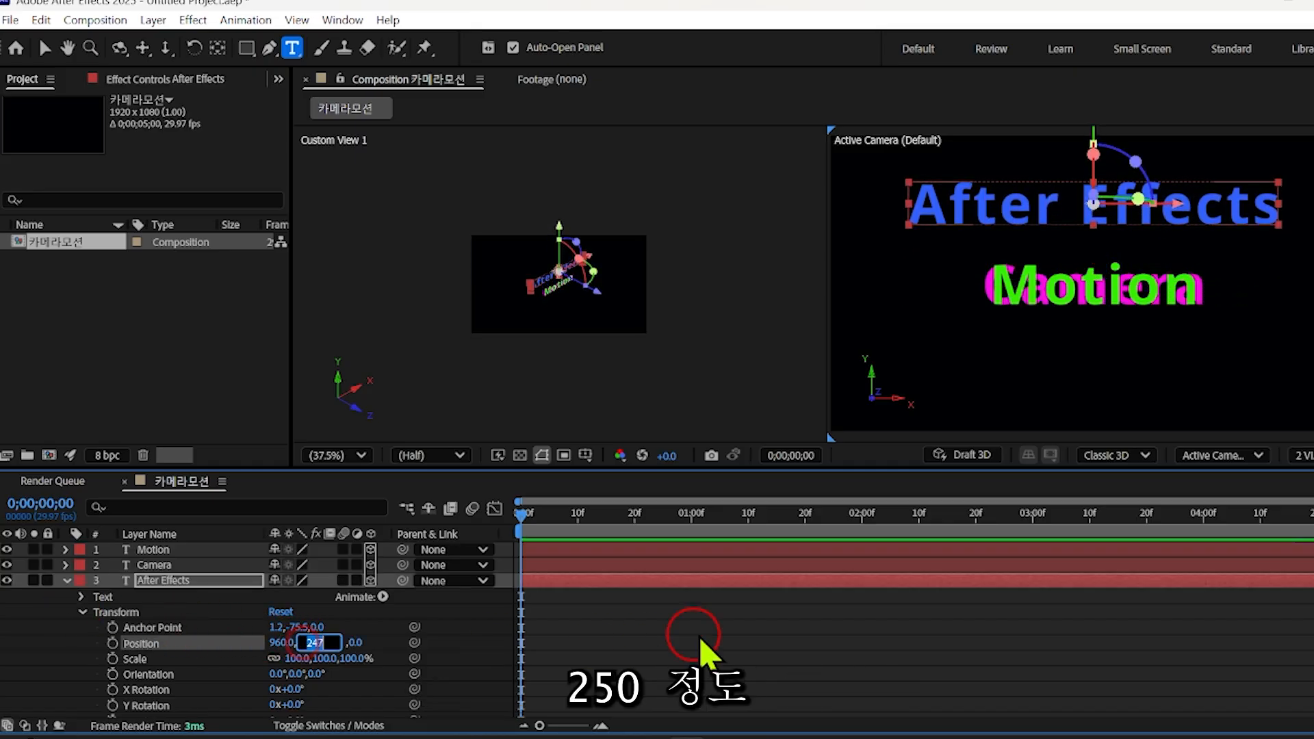
pyautogui.press('Return')
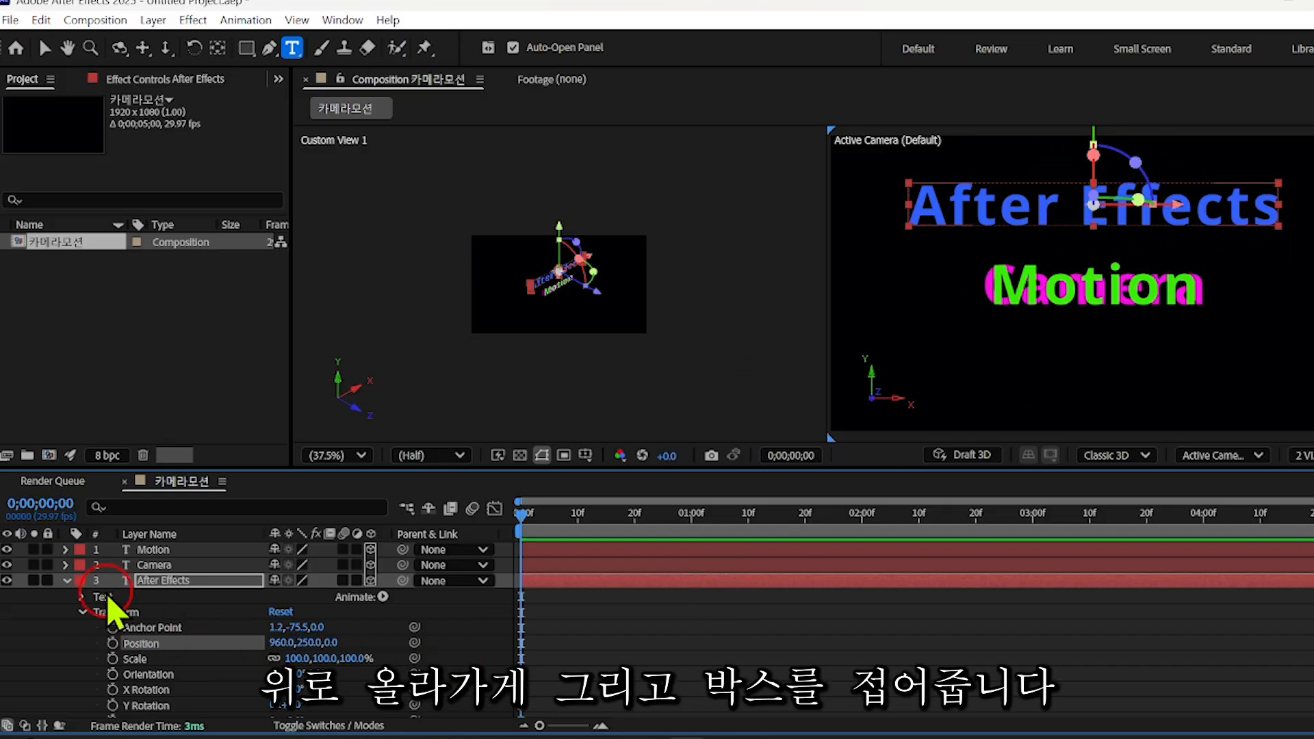
pyautogui.click(67, 581)
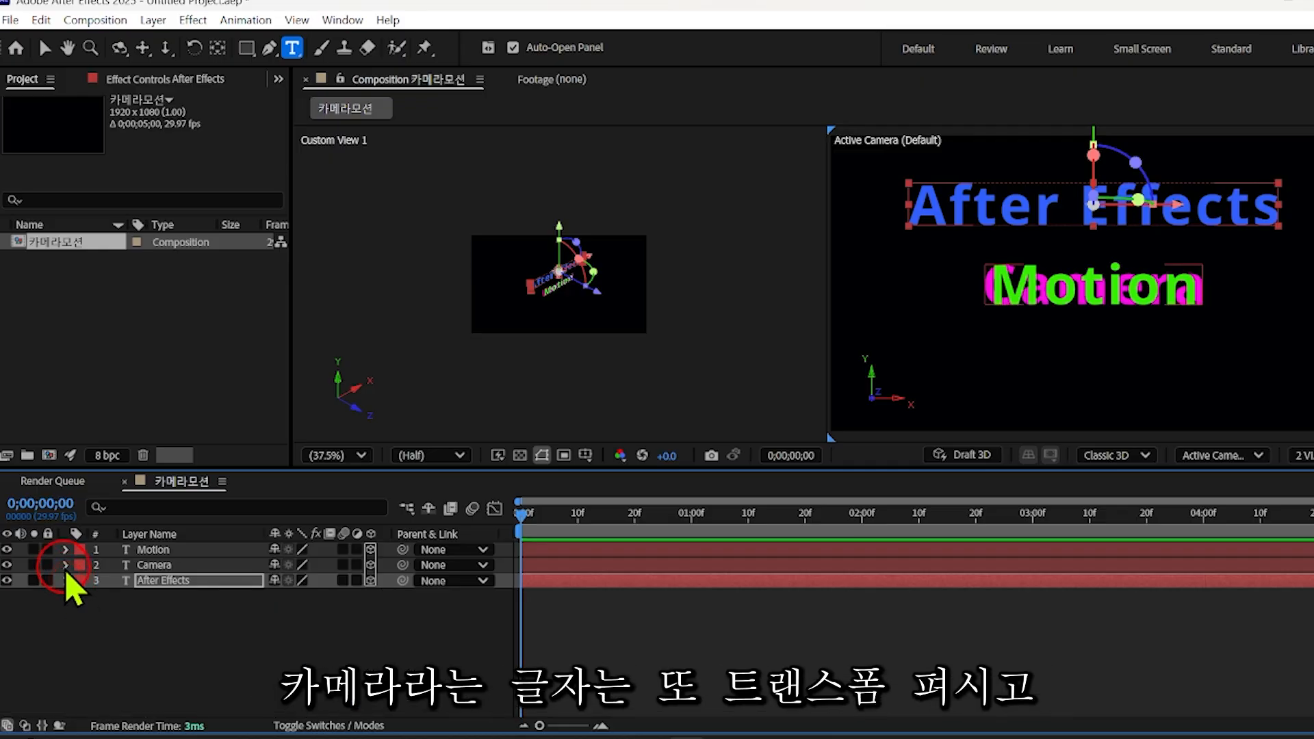
# - Expand the "Camera" layer's transform properties and bring the text forward to a Z position of -317
pyautogui.click(66, 565)
pyautogui.click(80, 596)
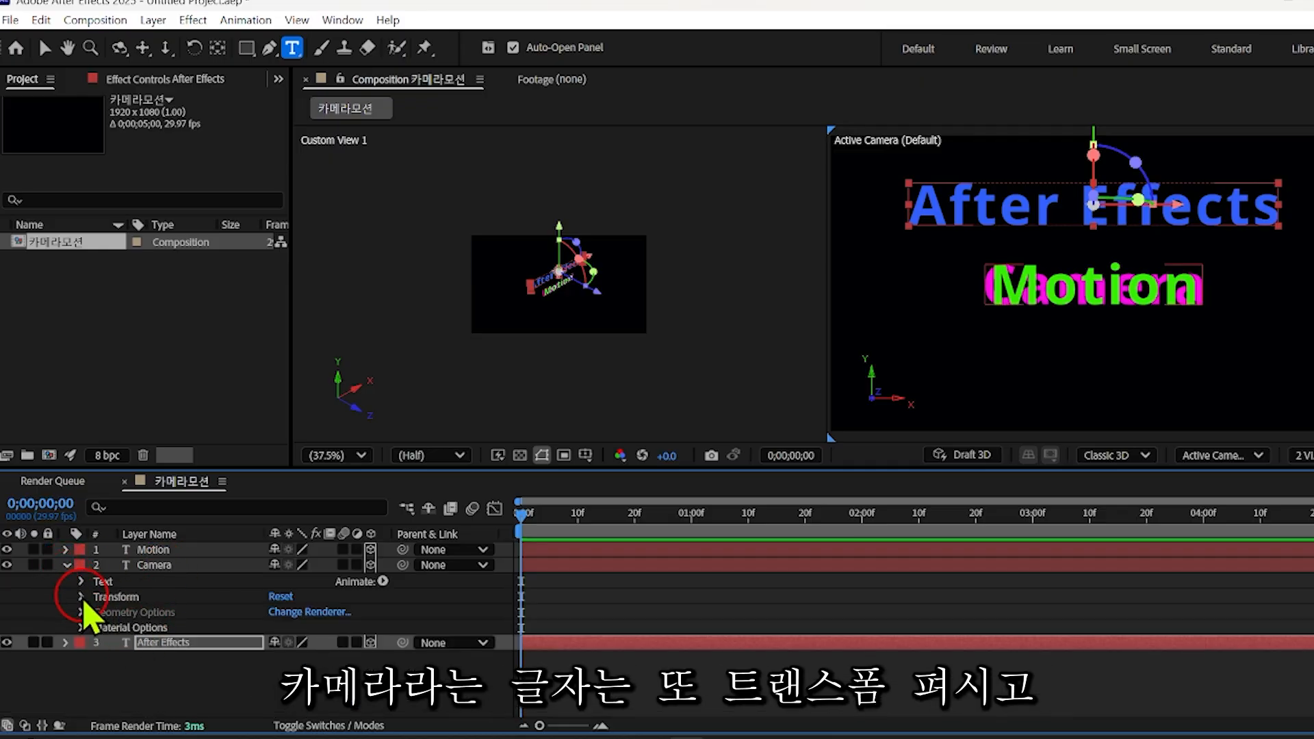
pyautogui.click(81, 597)
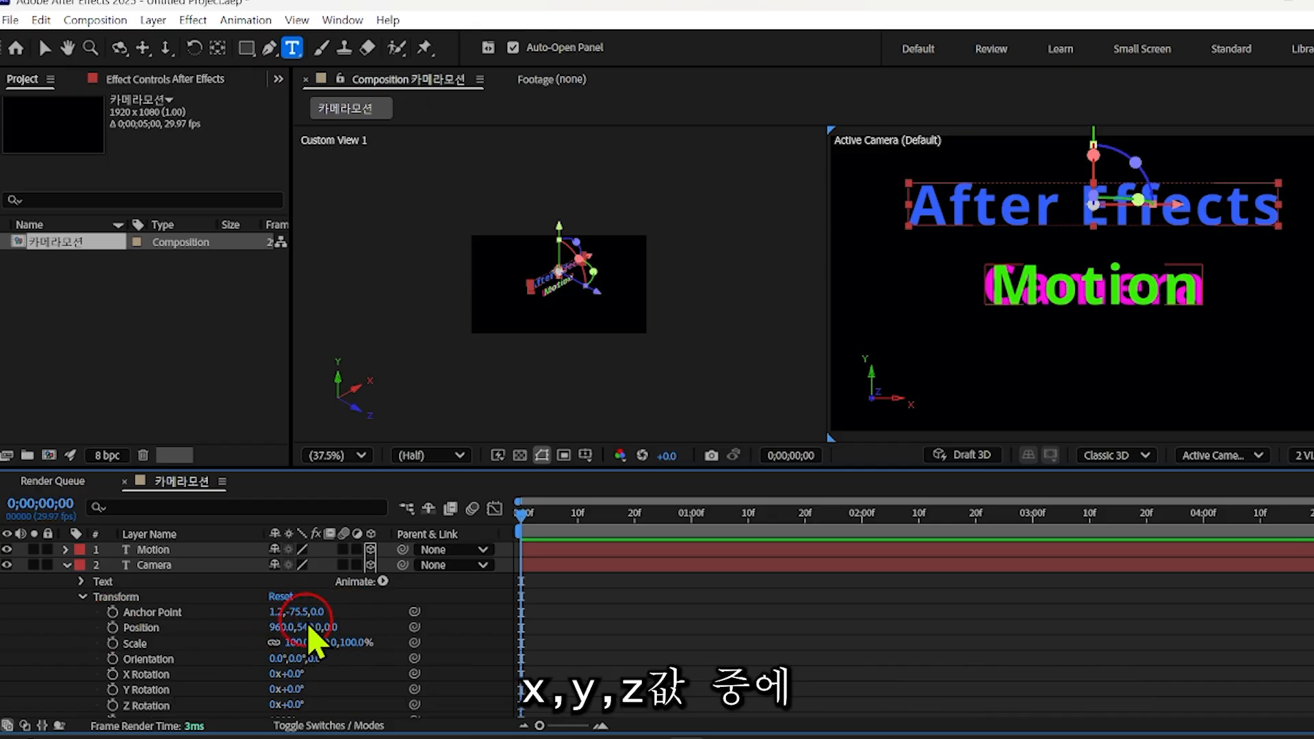
pyautogui.moveTo(332, 627); pyautogui.dragTo(249, 619)
pyautogui.moveTo(140, 610); pyautogui.dragTo(2, 586)
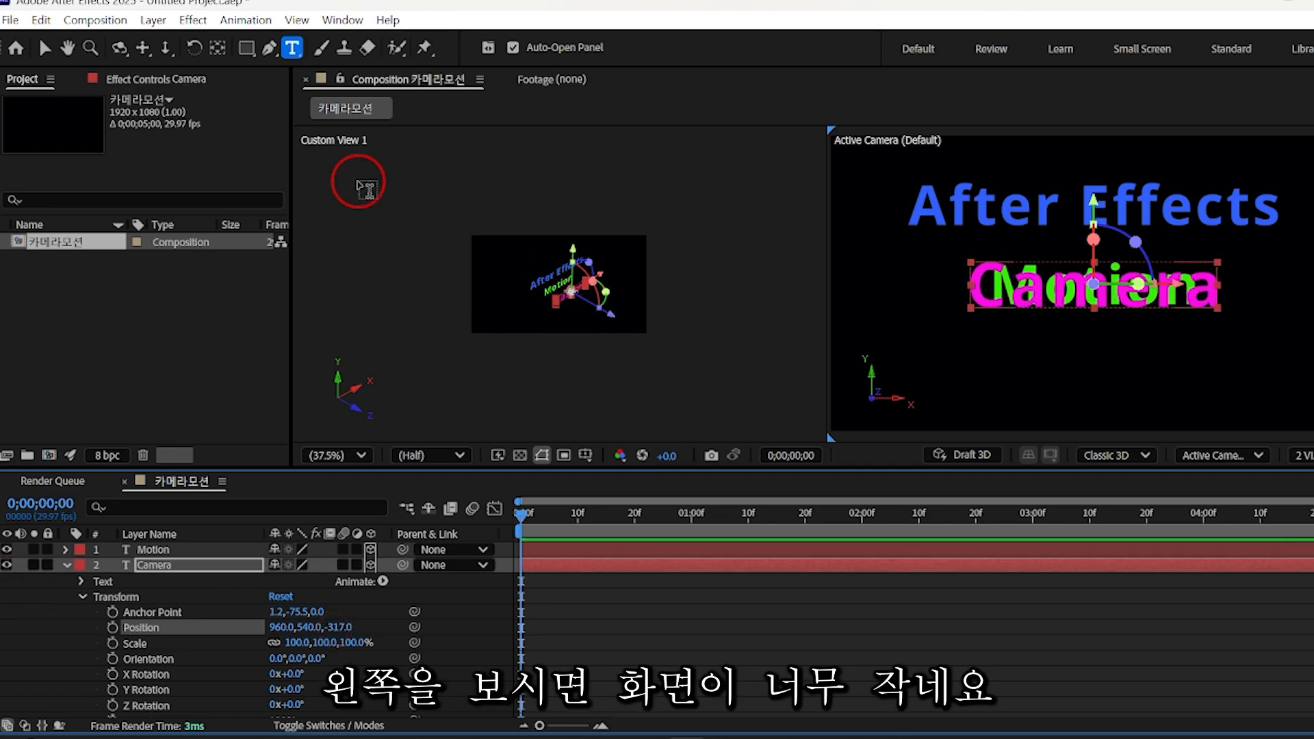
# - Set the Active Camera view's magnification to 50% and undo the "Camera" layer's last Z move
pyautogui.click(361, 455)
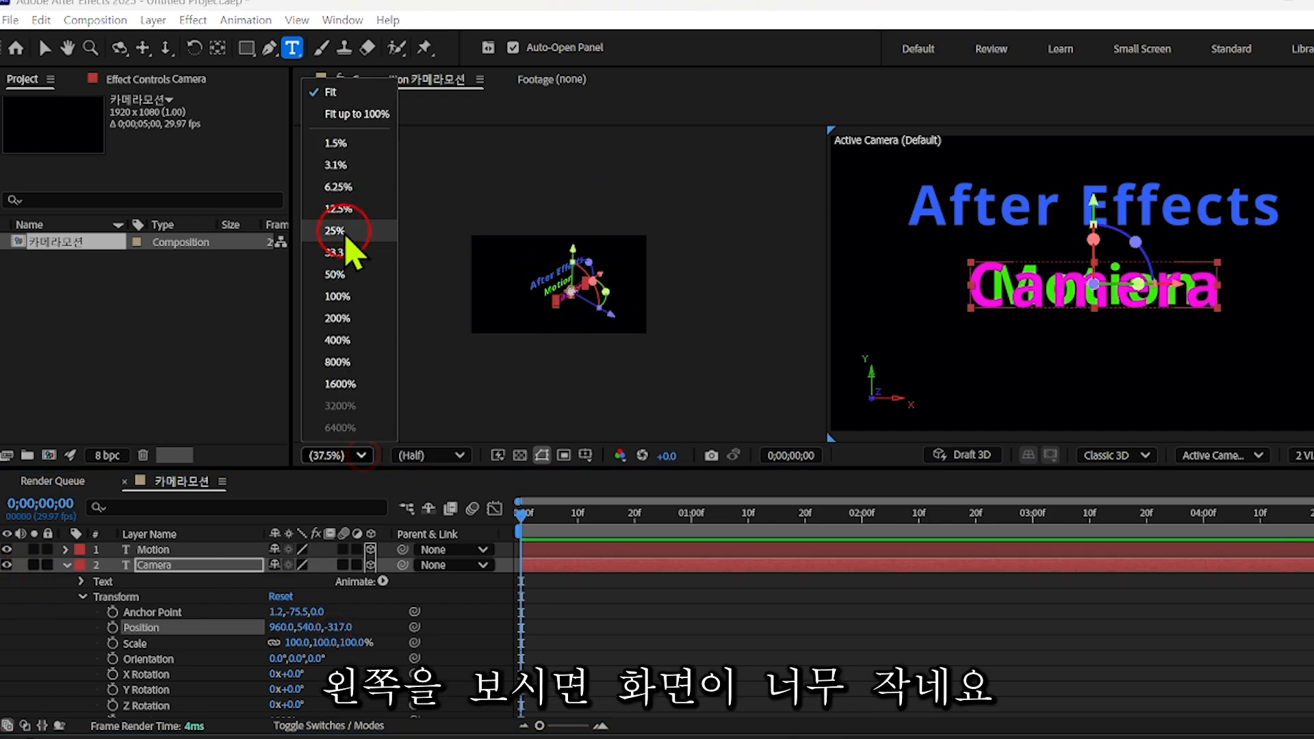
pyautogui.click(334, 275)
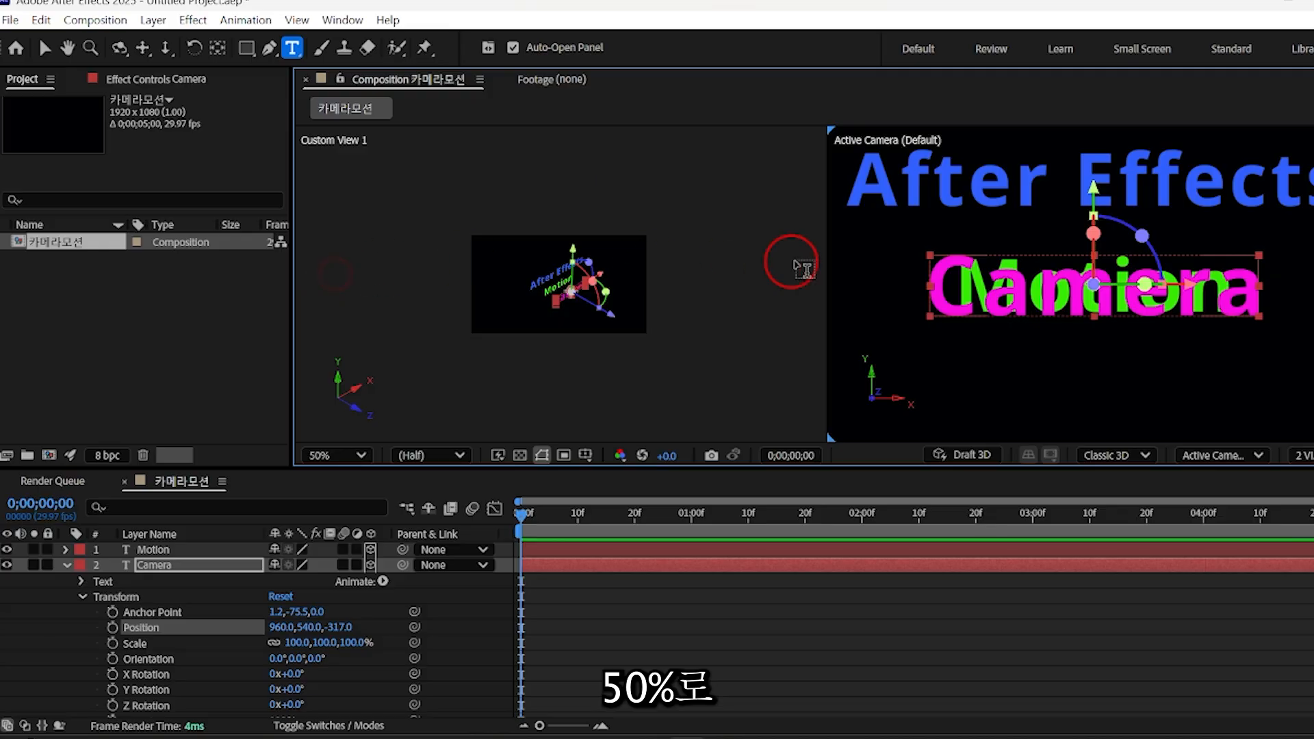
pyautogui.hotkey('ctrl', 'z')
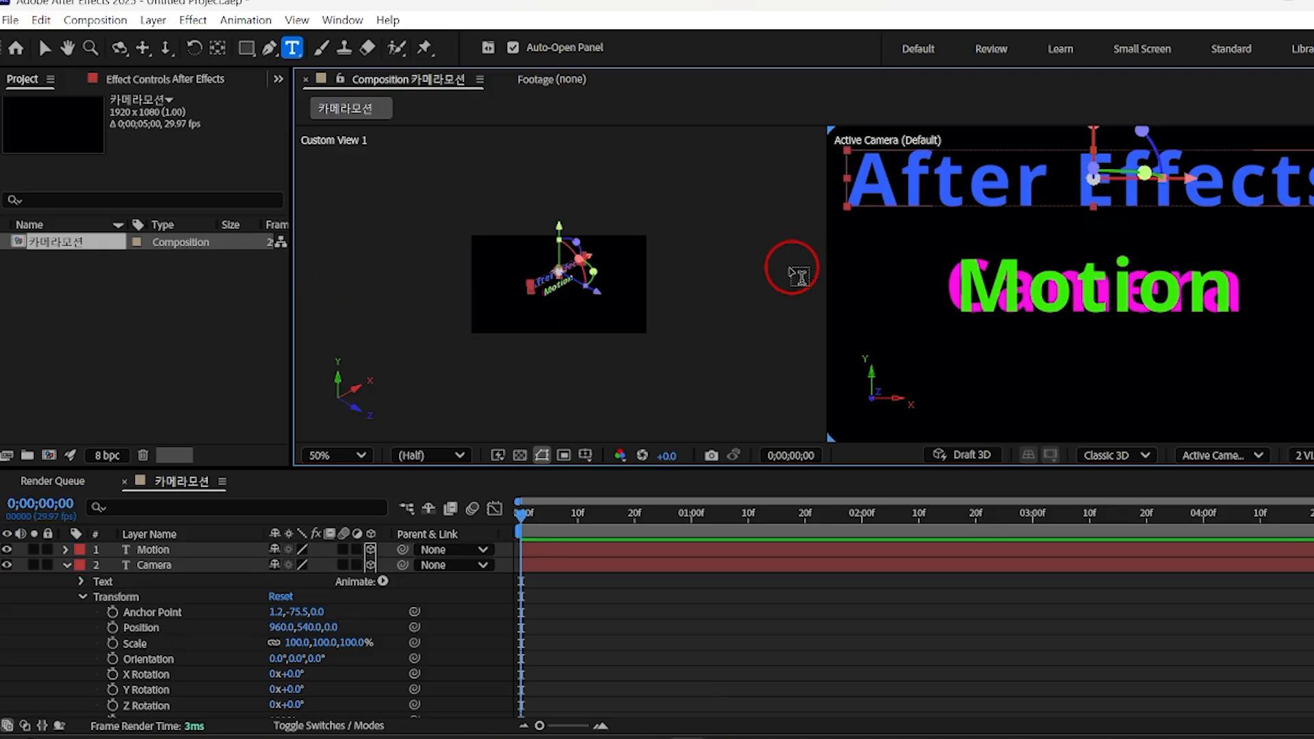
# - Activate the Custom View 1 view and set its magnification to 50%
pyautogui.click(705, 287)
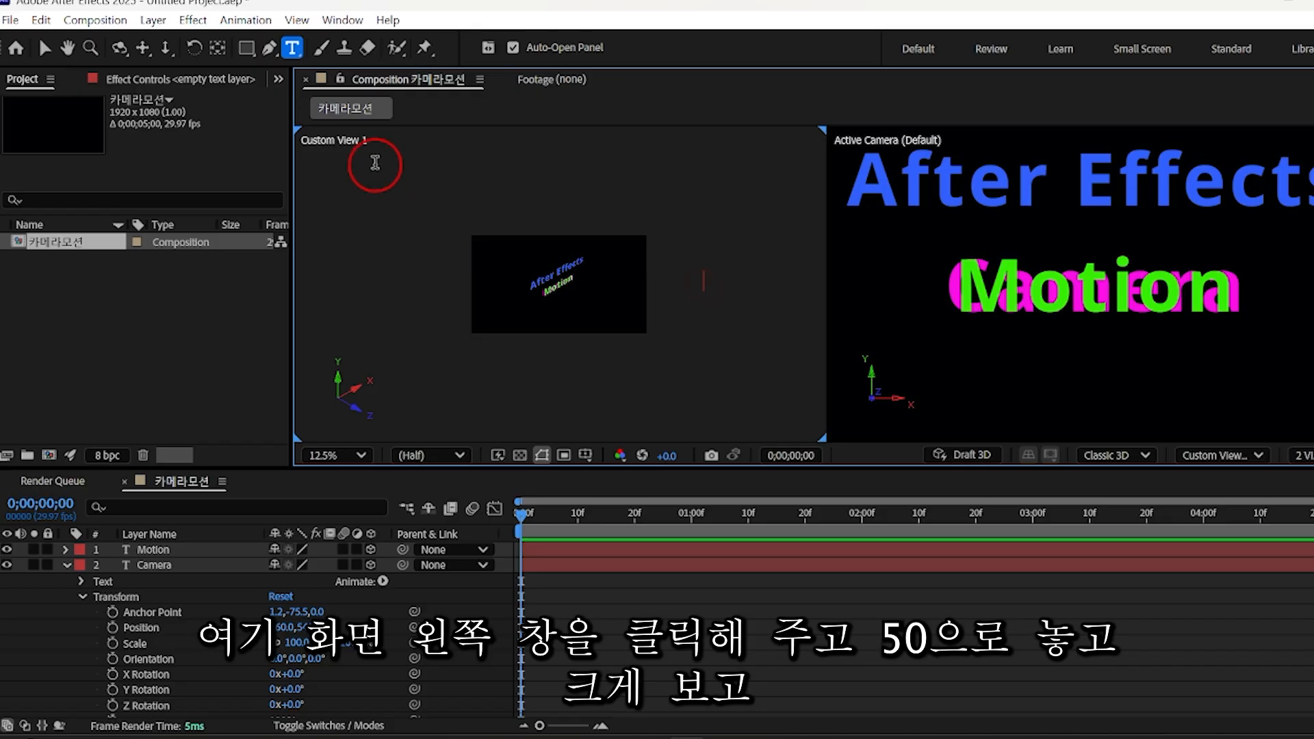
pyautogui.click(360, 455)
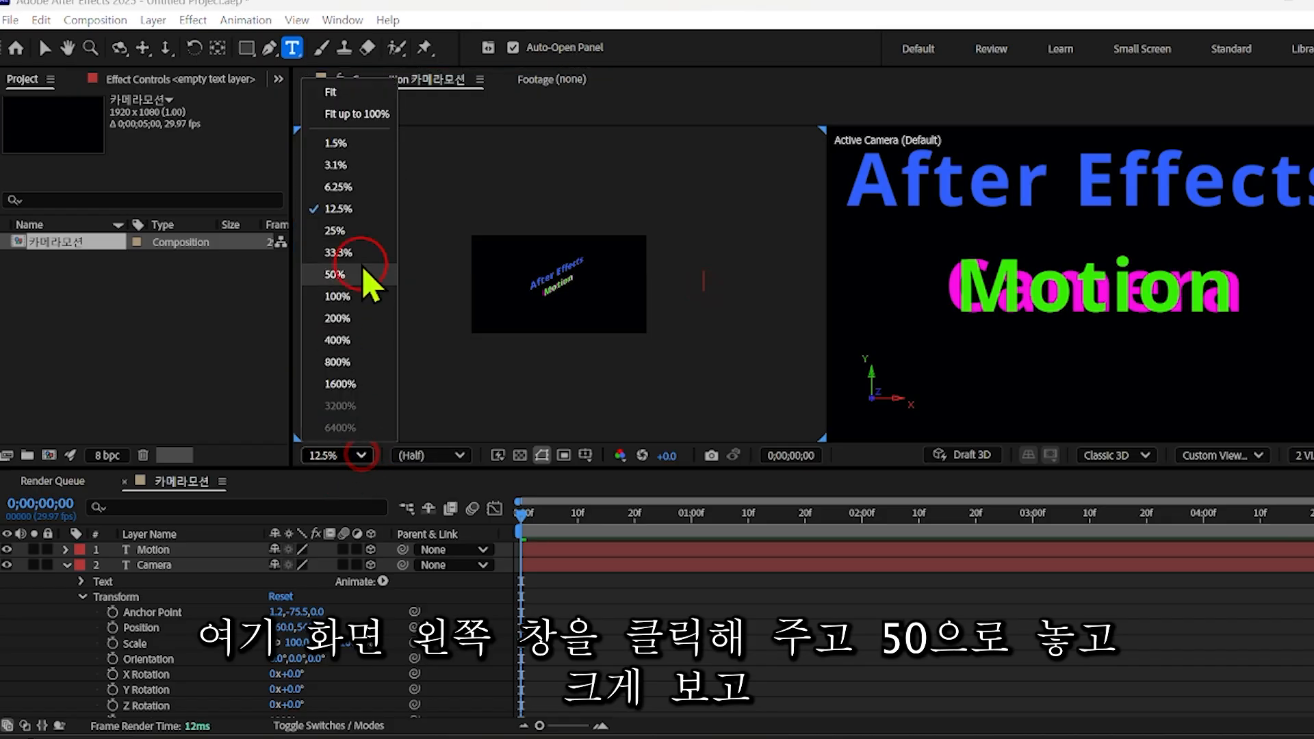
pyautogui.click(338, 273)
pyautogui.click(696, 374)
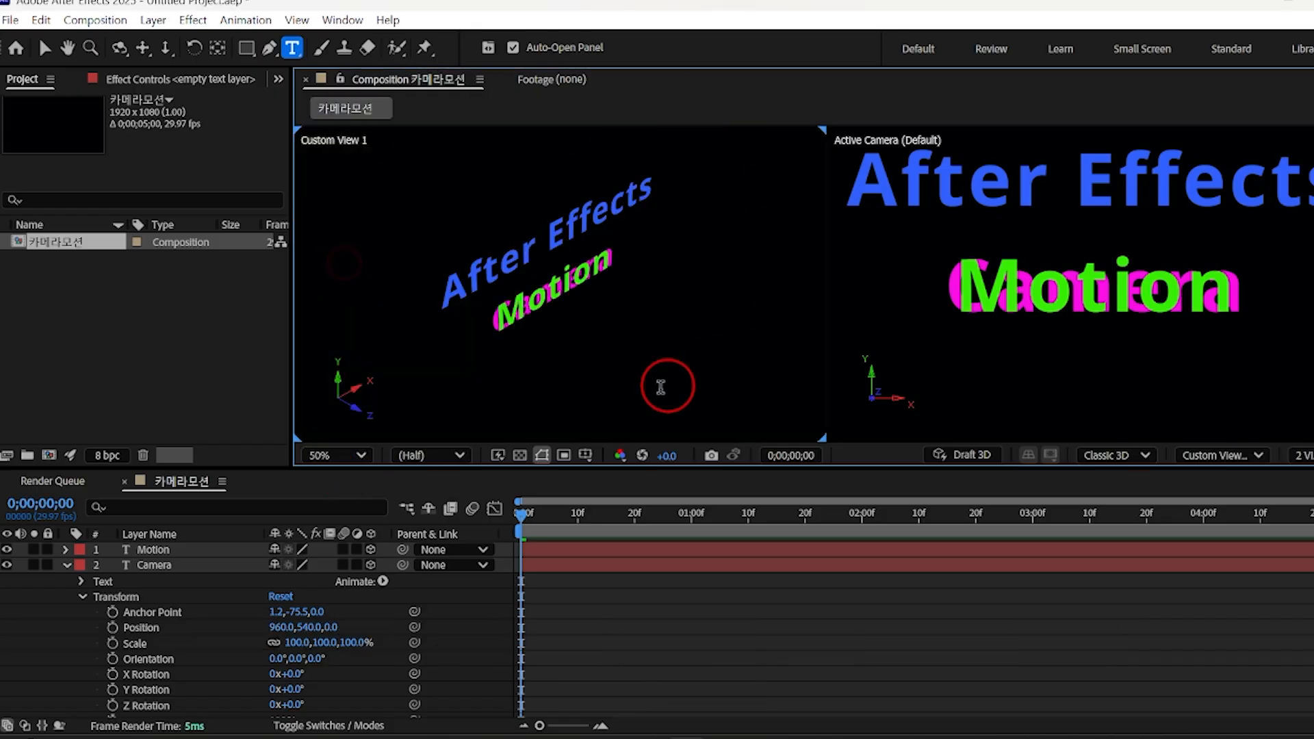
# - Bring the "Camera" text forward by setting its Z position to -300, and collapse the layer's properties
pyautogui.click(115, 627)
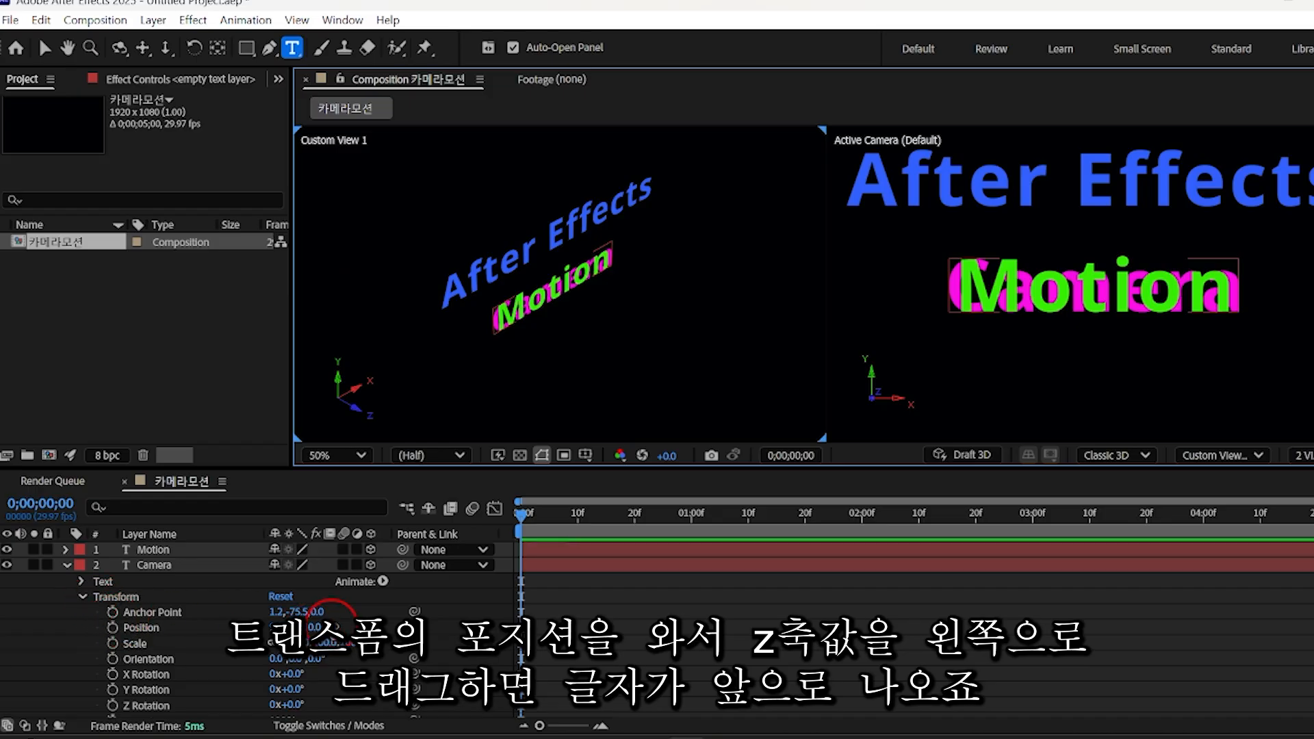
pyautogui.moveTo(334, 624); pyautogui.dragTo(9, 568)
pyautogui.click(333, 627)
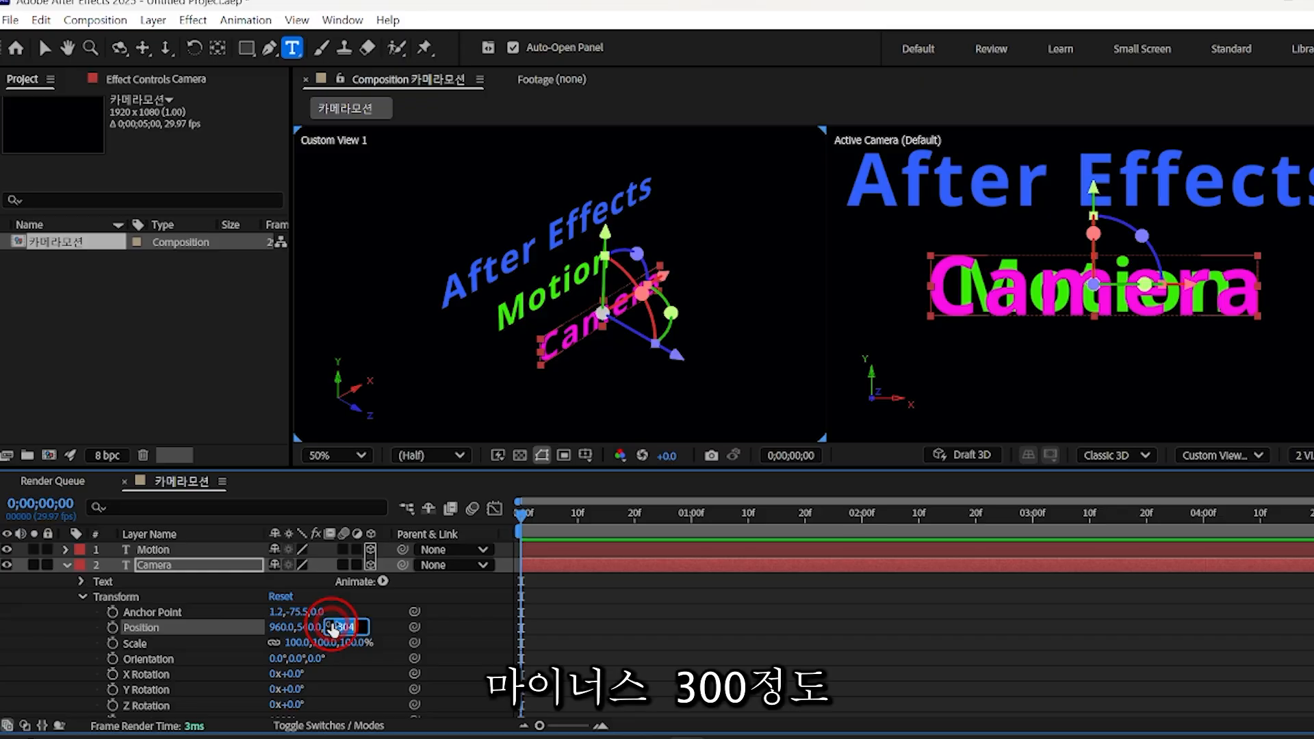
pyautogui.write('-300')
pyautogui.press('Return')
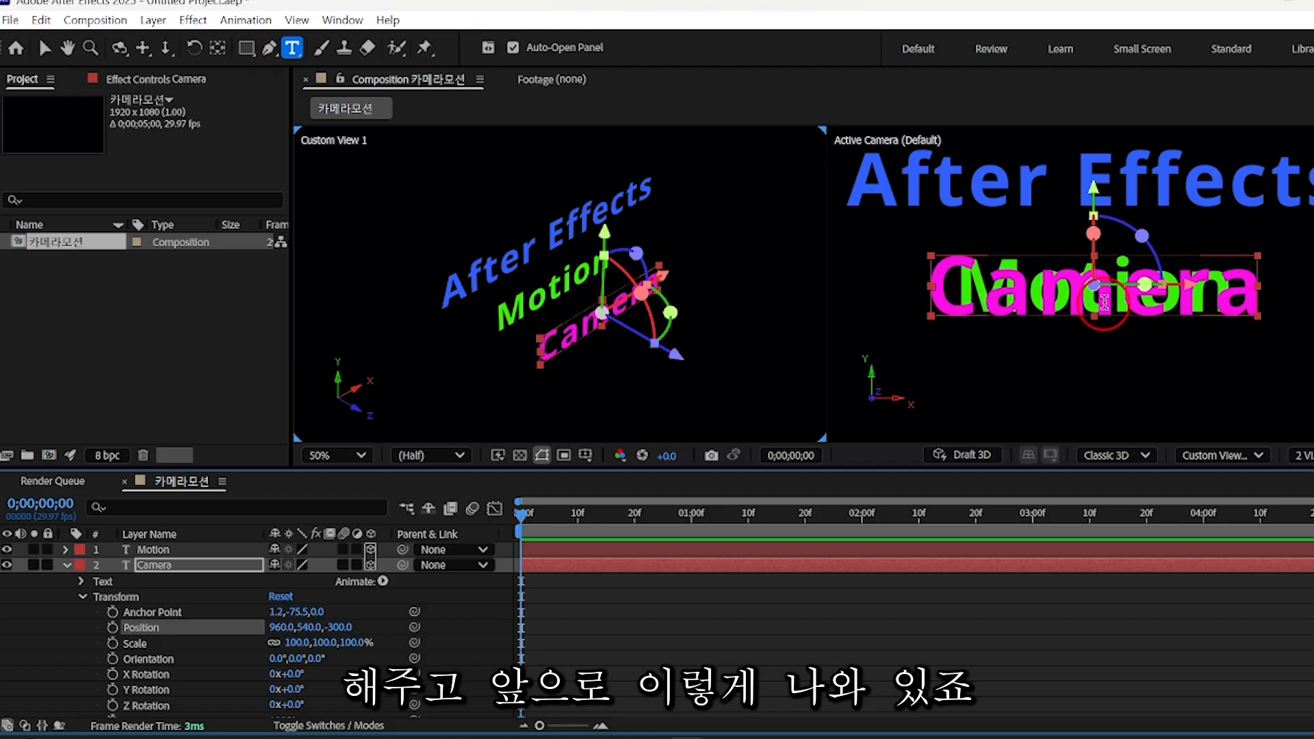
pyautogui.click(83, 596)
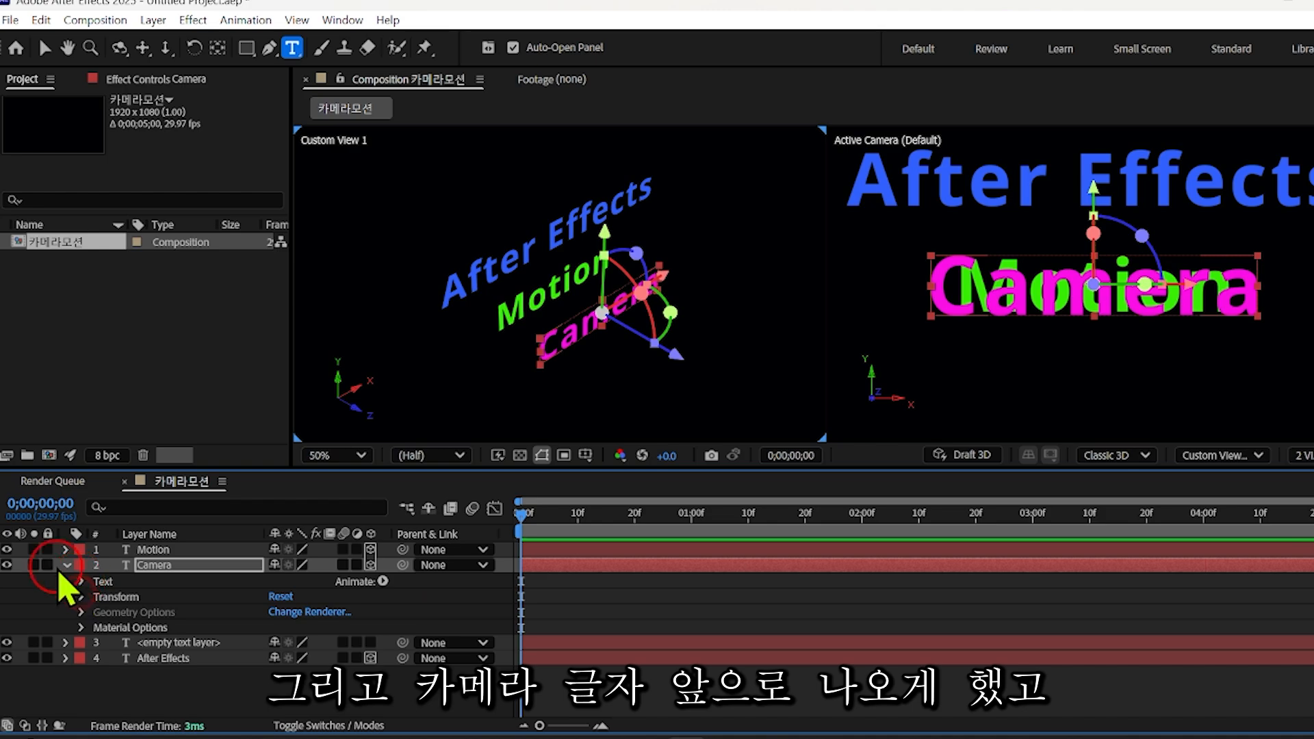
pyautogui.click(66, 565)
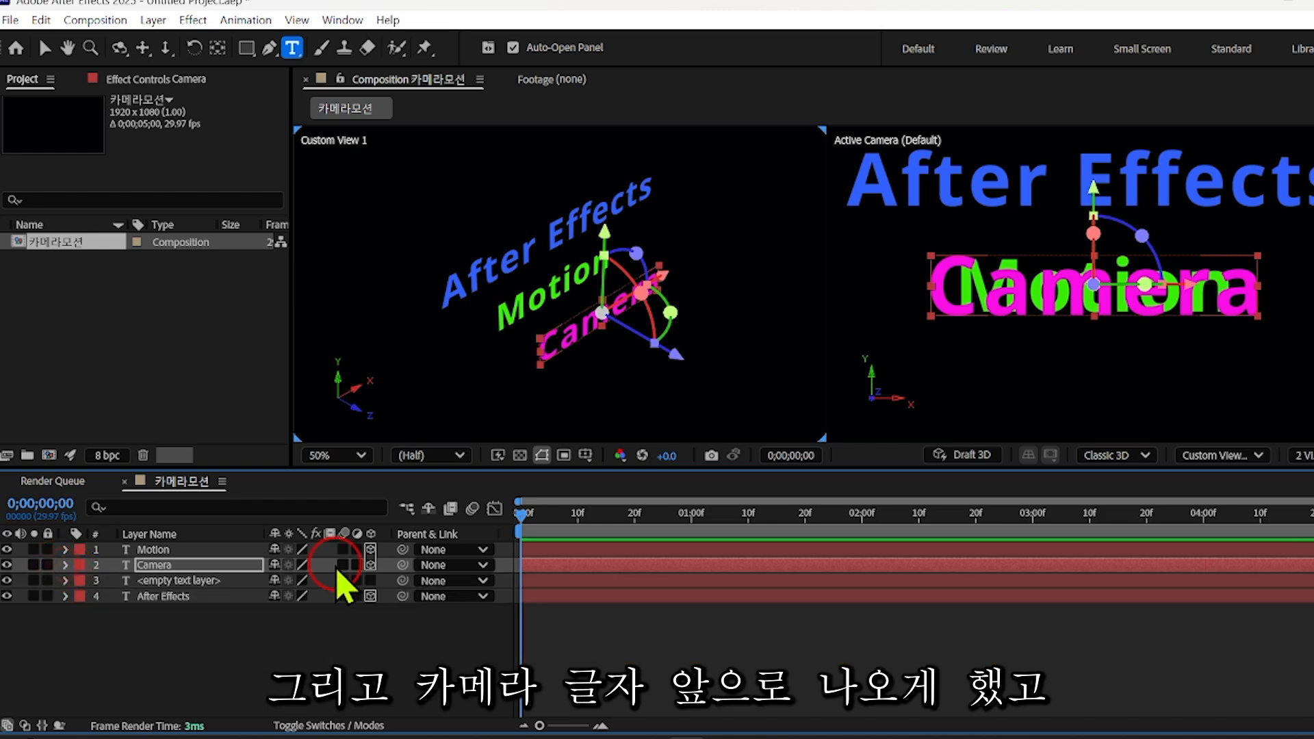
# - Lower the "Motion" text by setting its Y position to 821, and collapse the layer's properties
pyautogui.click(154, 549)
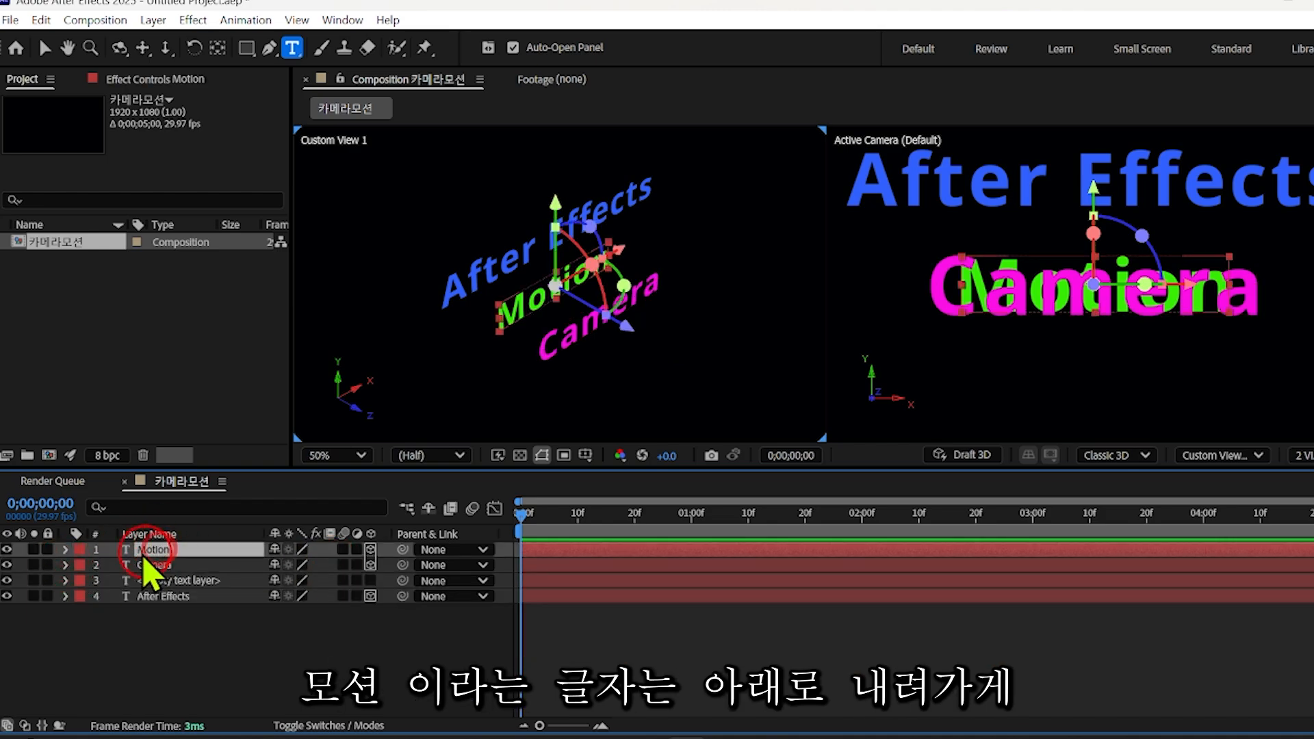
pyautogui.click(65, 550)
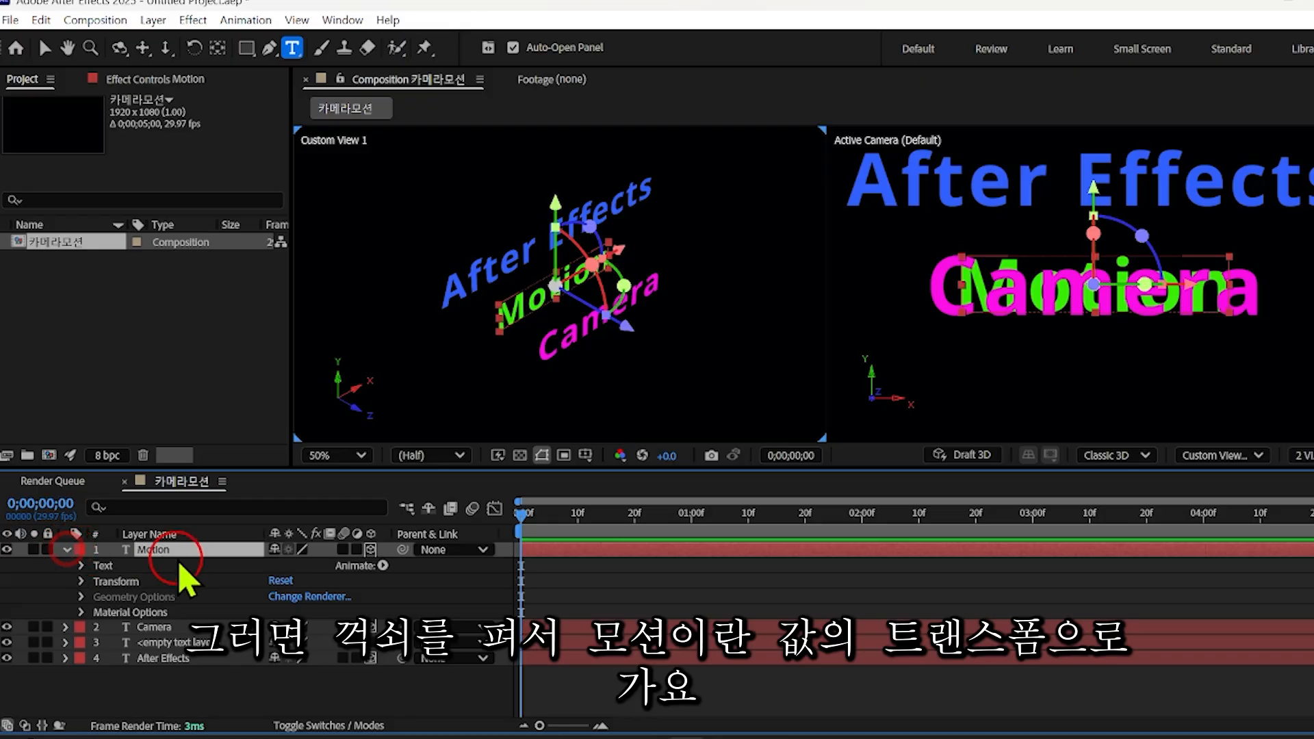
pyautogui.click(81, 581)
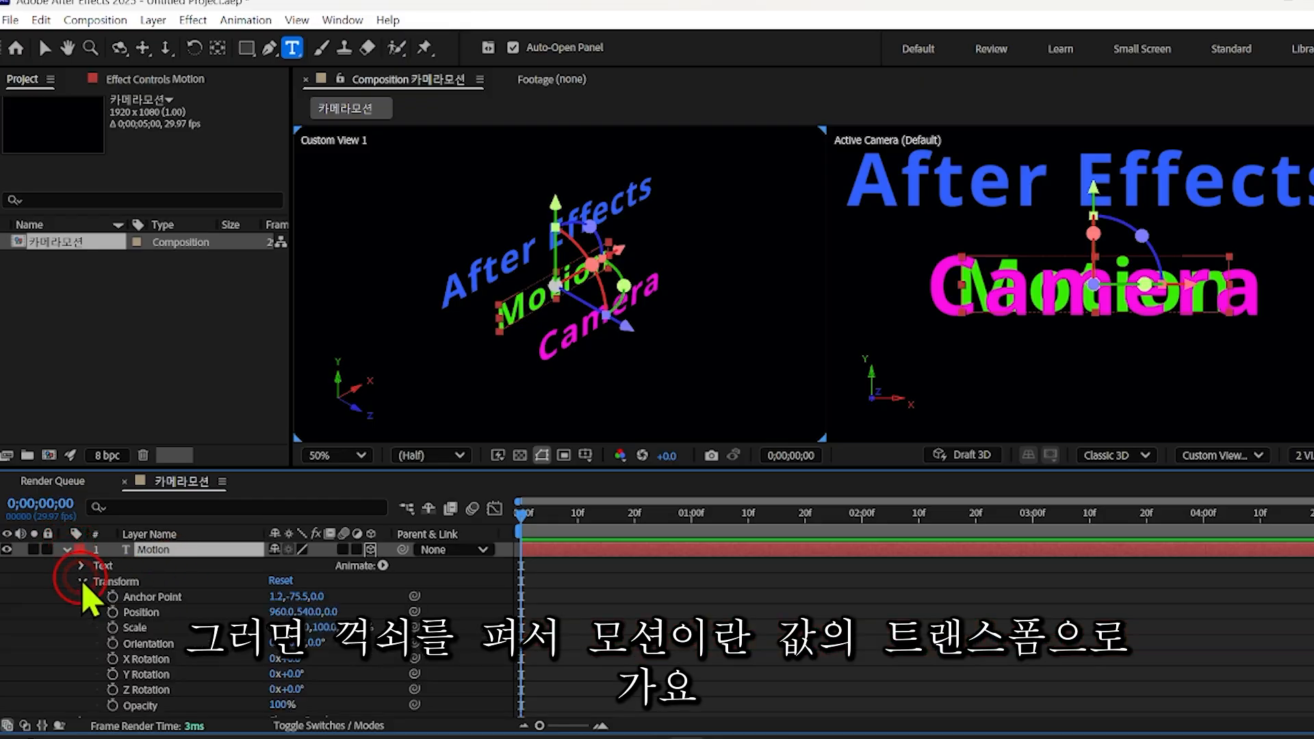
pyautogui.moveTo(306, 611); pyautogui.dragTo(544, 635)
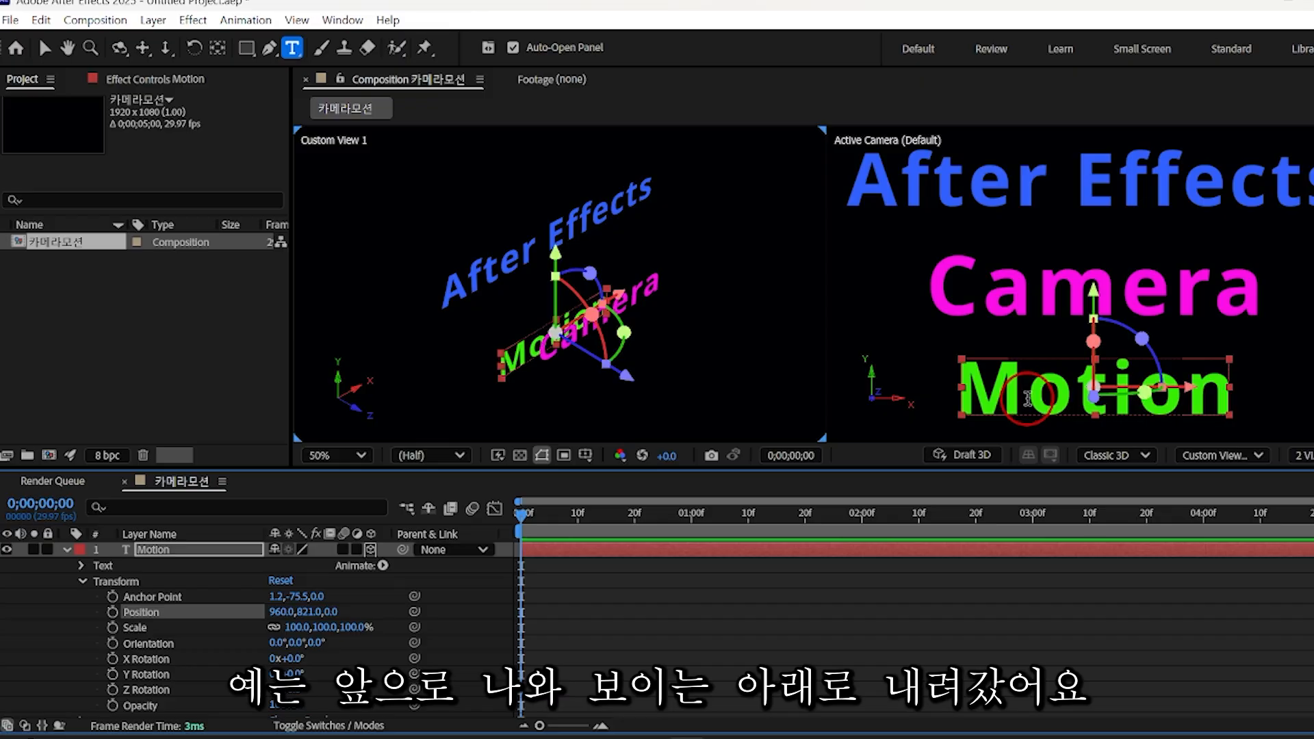
pyautogui.click(67, 550)
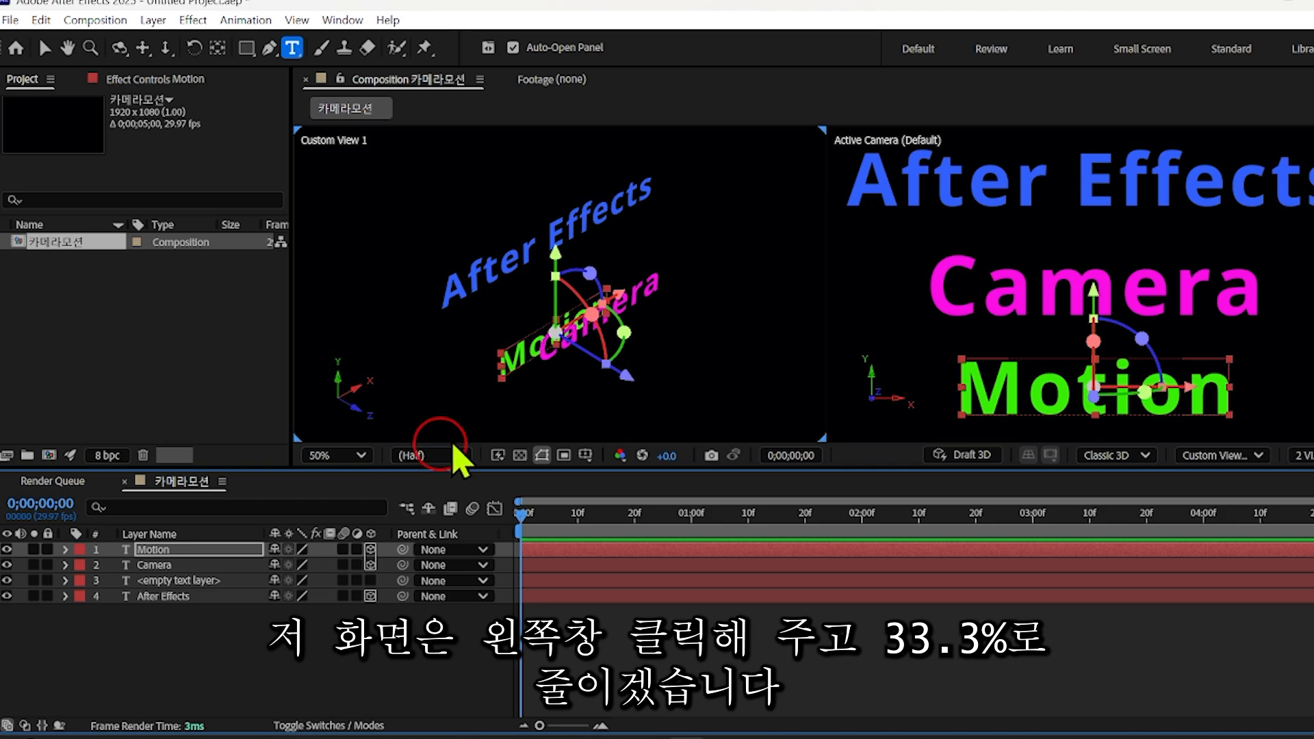
# - Set the Custom View 1 magnification to 33.3% and bring the "Camera" text forward to a Z position of -700
pyautogui.click(440, 335)
pyautogui.click(361, 455)
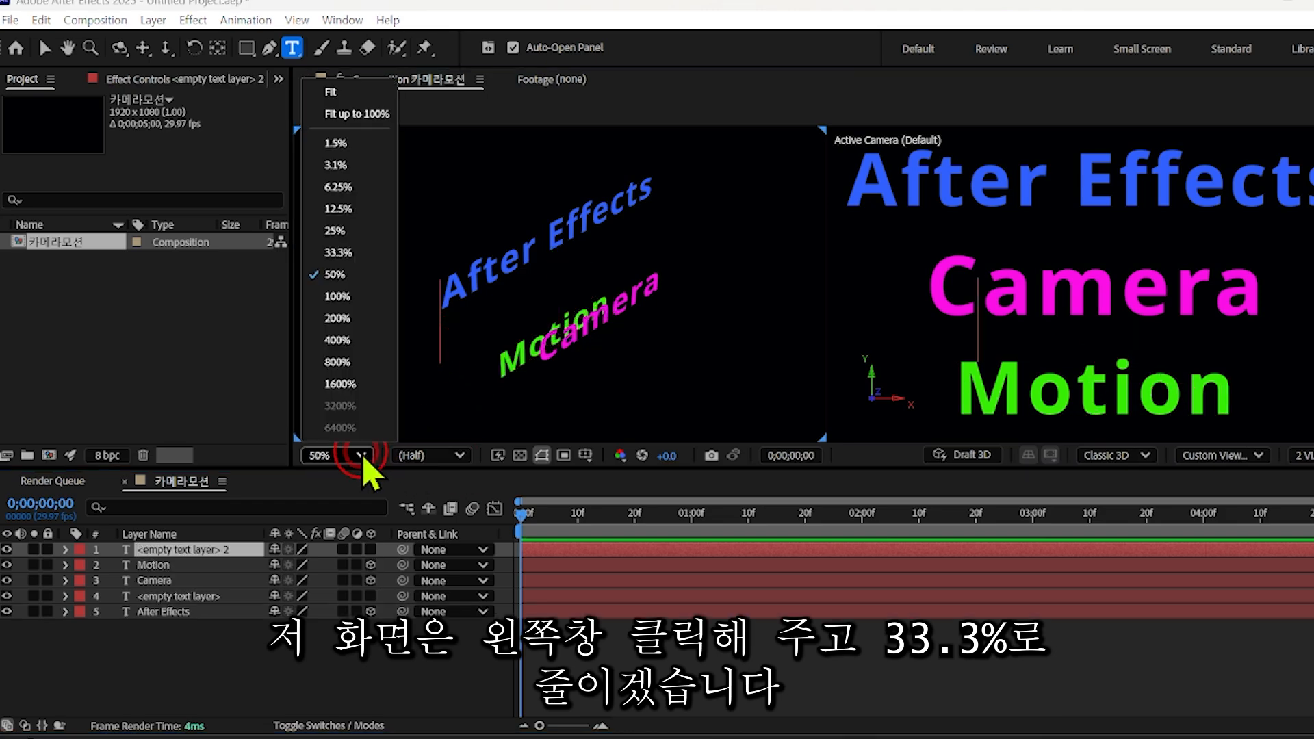
pyautogui.click(342, 252)
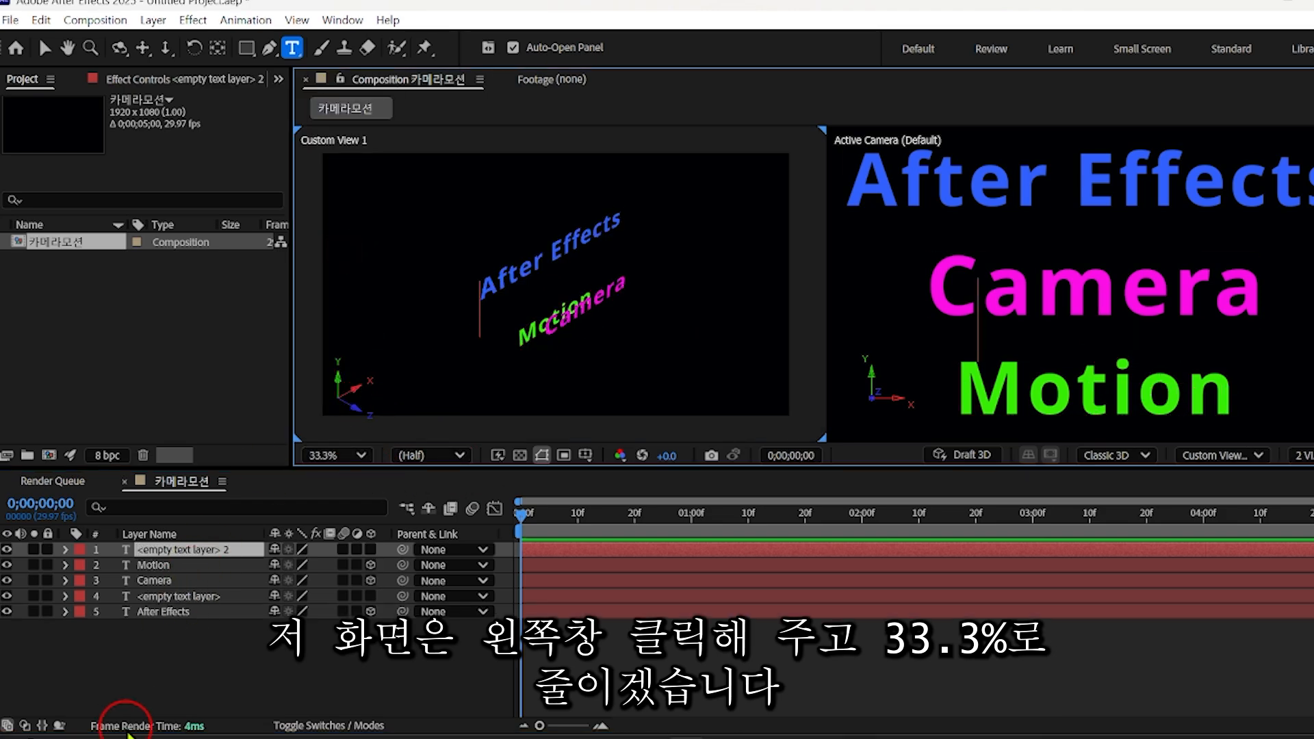
pyautogui.click(65, 580)
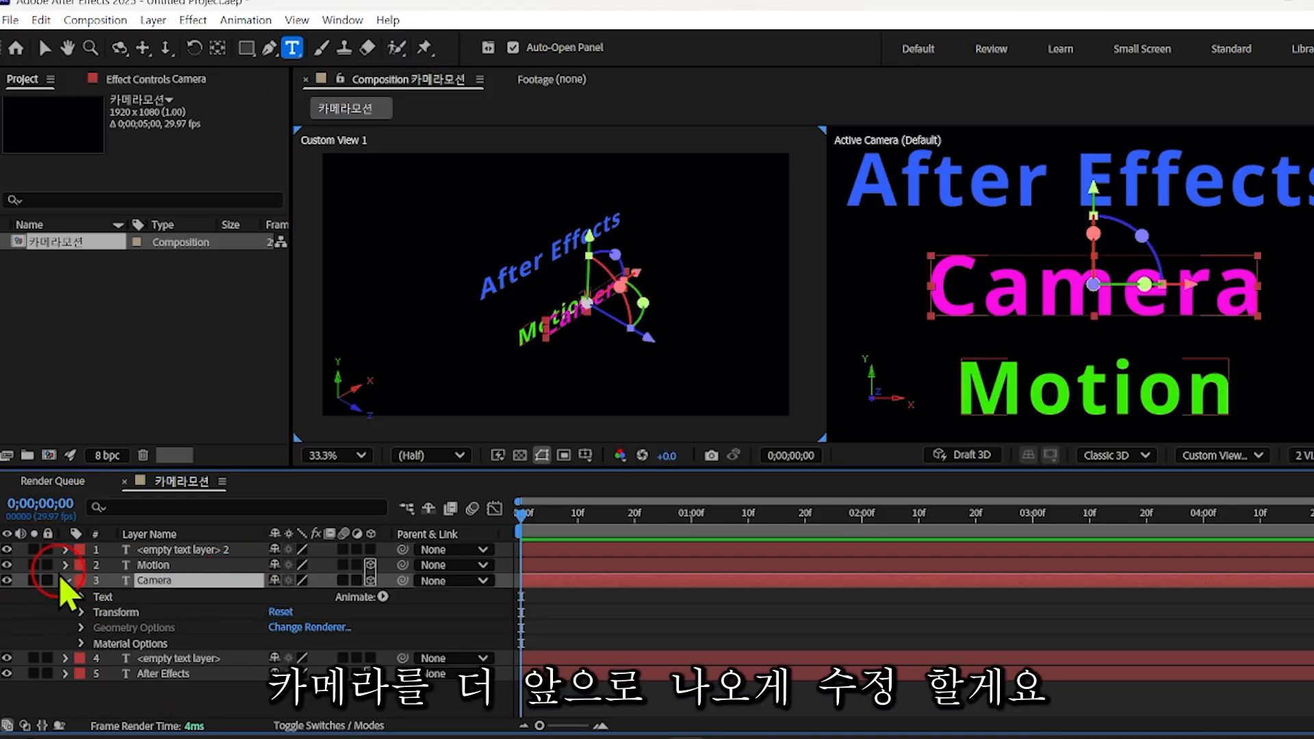
pyautogui.click(81, 613)
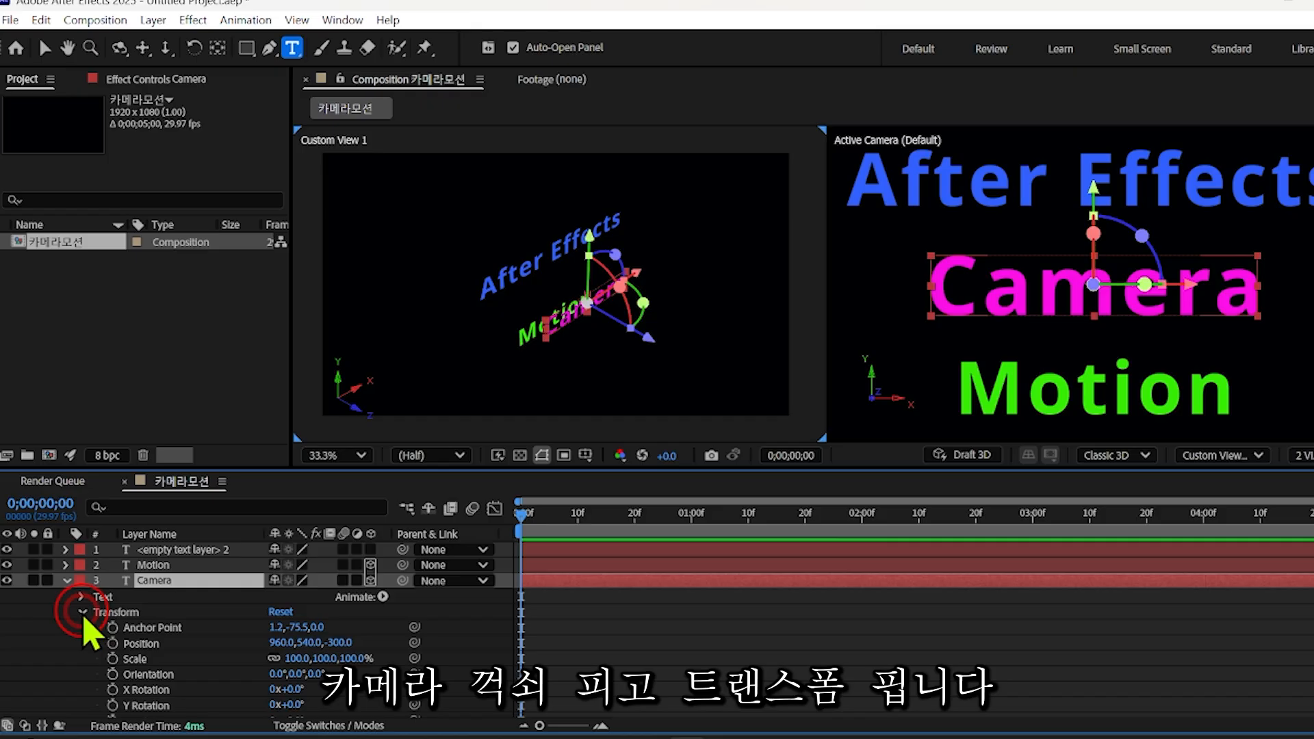
pyautogui.moveTo(339, 642); pyautogui.dragTo(7, 634)
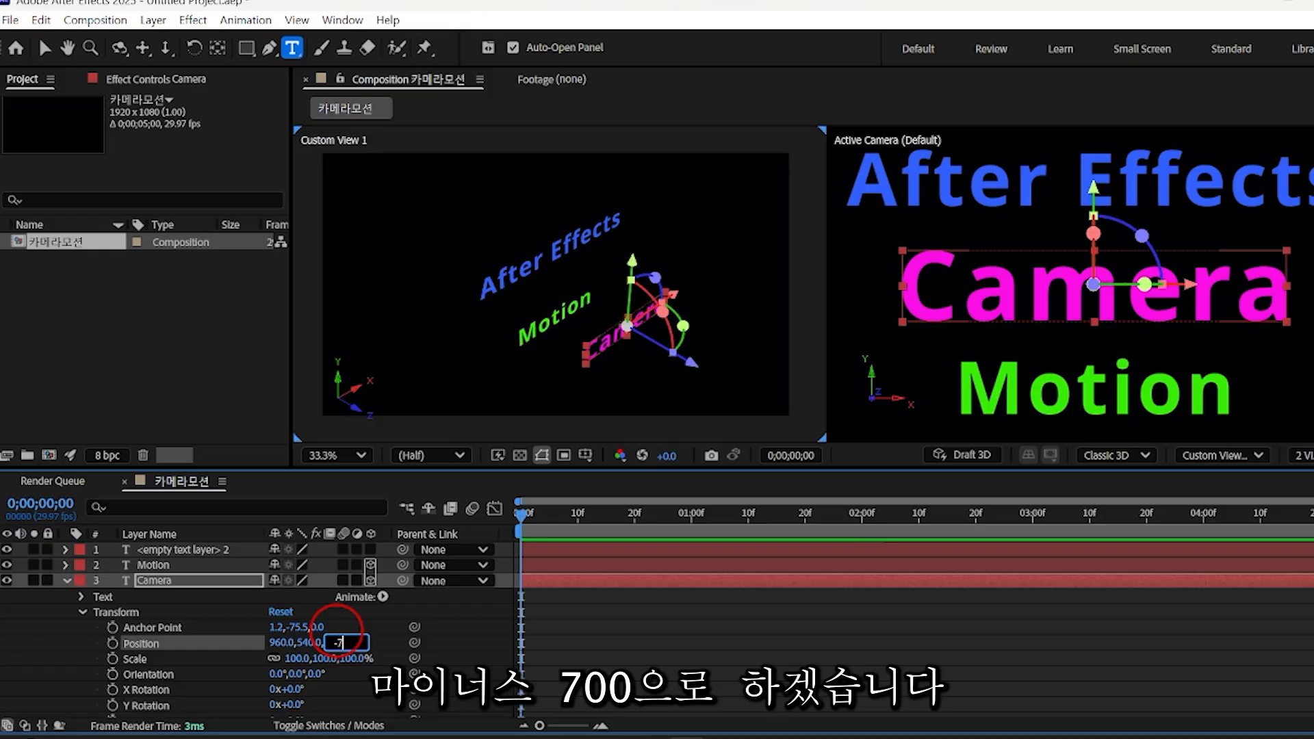
pyautogui.write('00.0')
pyautogui.press('Return')
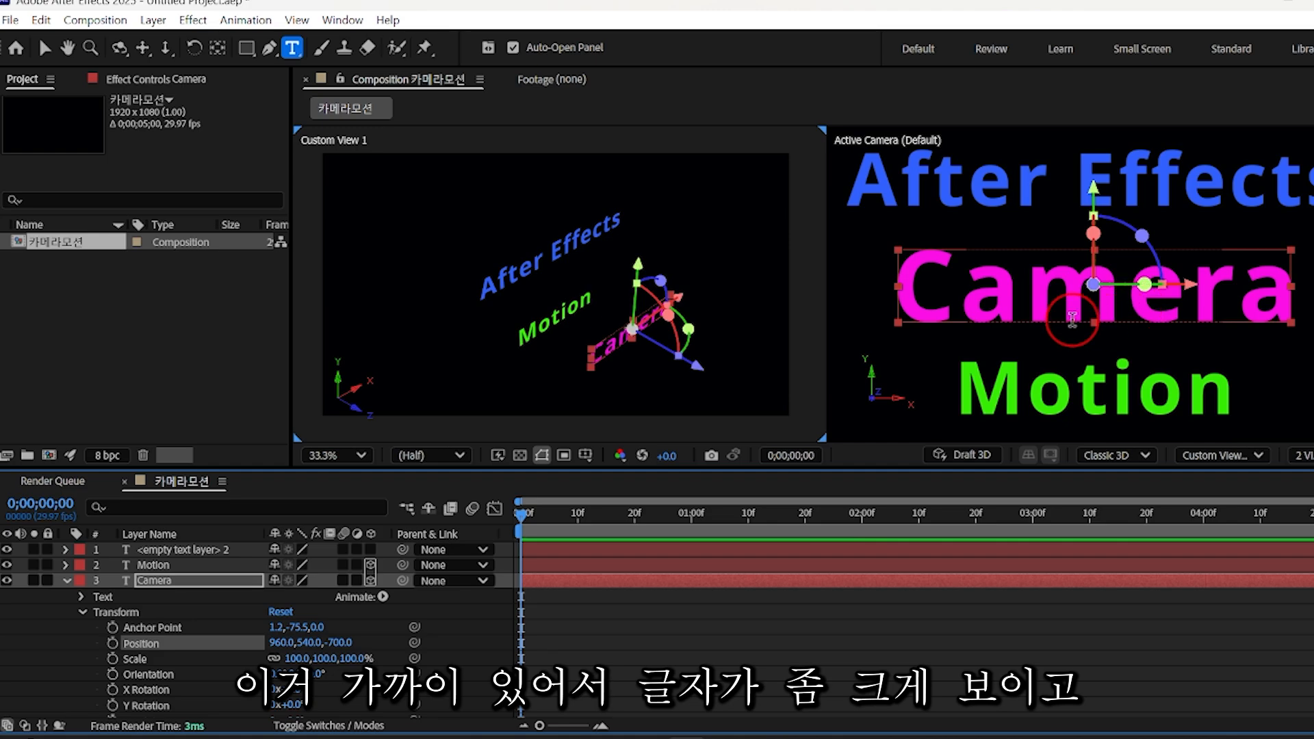
pyautogui.click(66, 580)
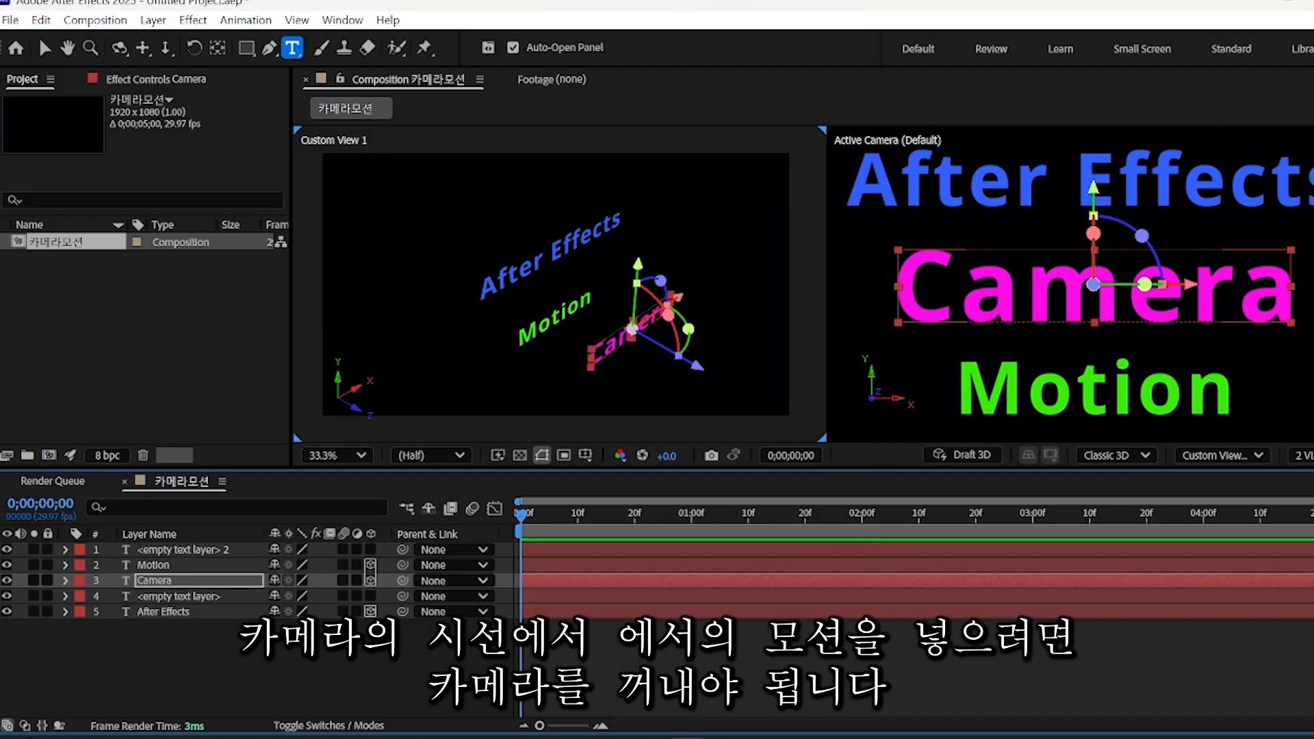
# - Add a one-node camera named "Camera 2" with the 50mm preset and expand its layer properties
pyautogui.click(171, 680)
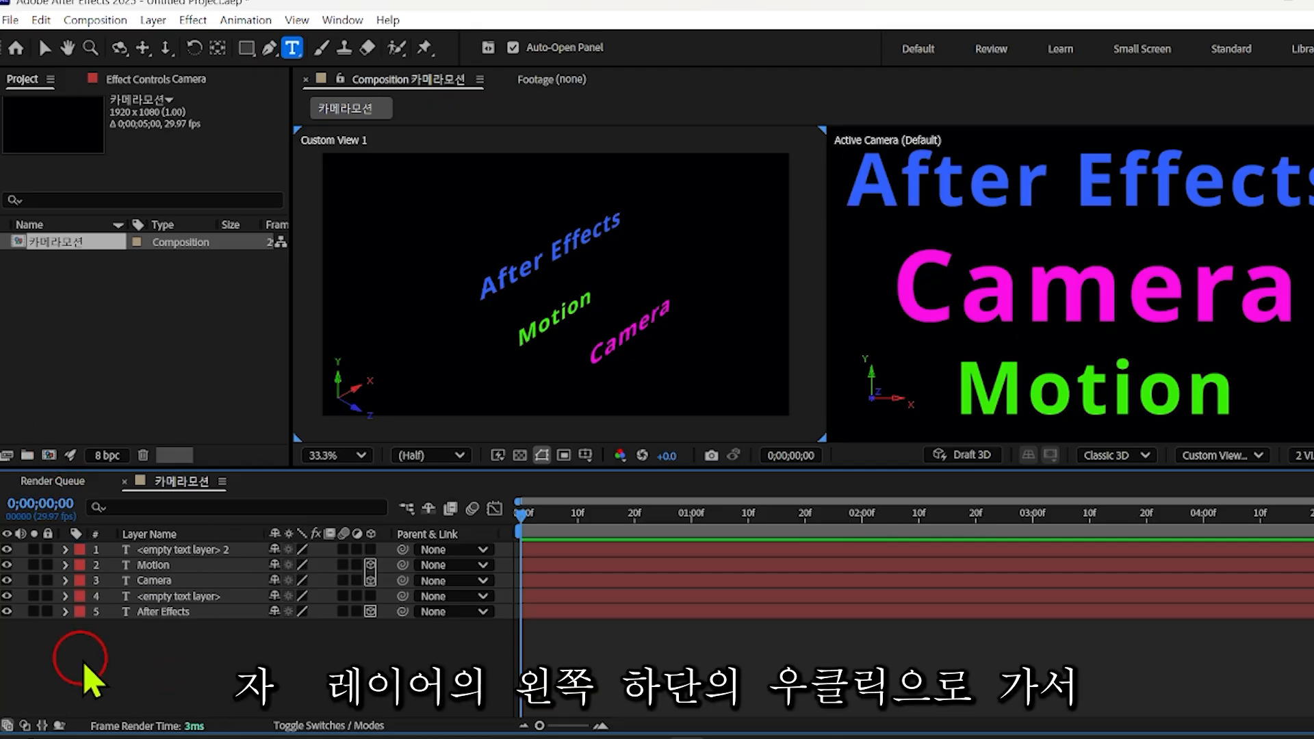
pyautogui.rightClick(120, 653)
pyautogui.moveTo(181, 441)
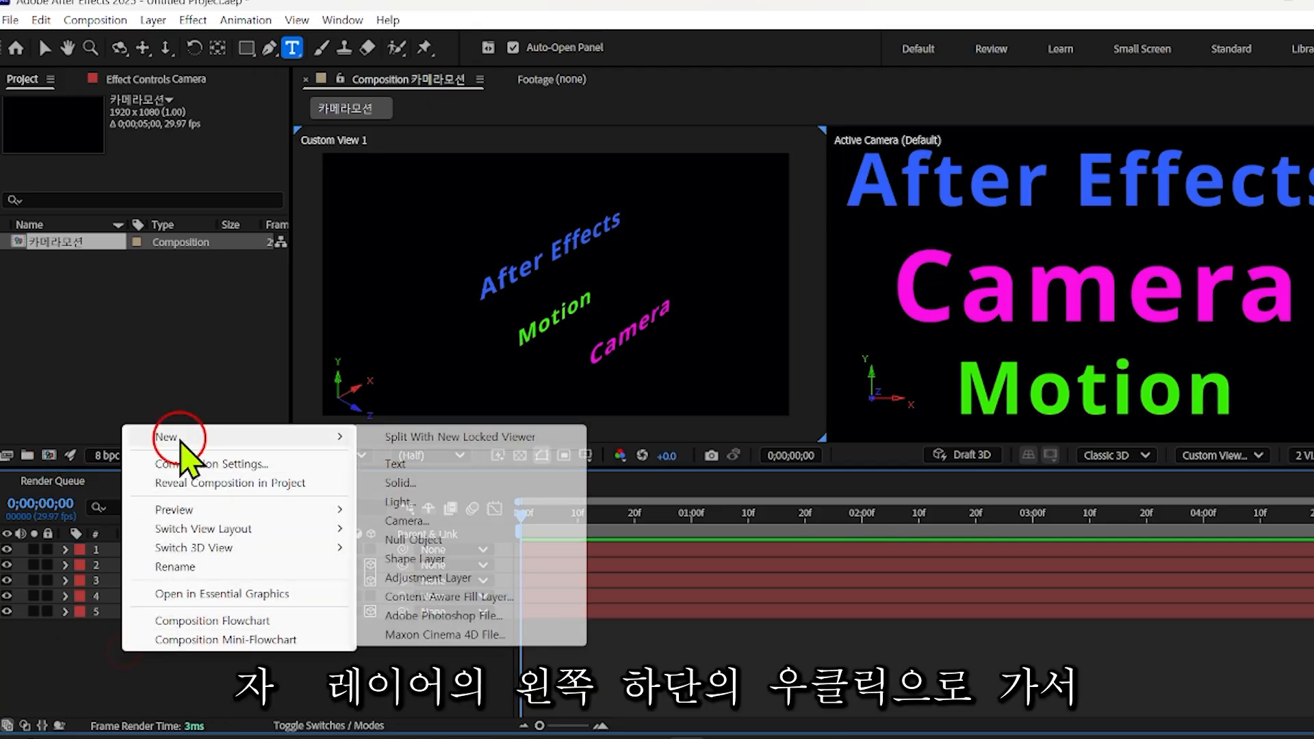
pyautogui.click(410, 522)
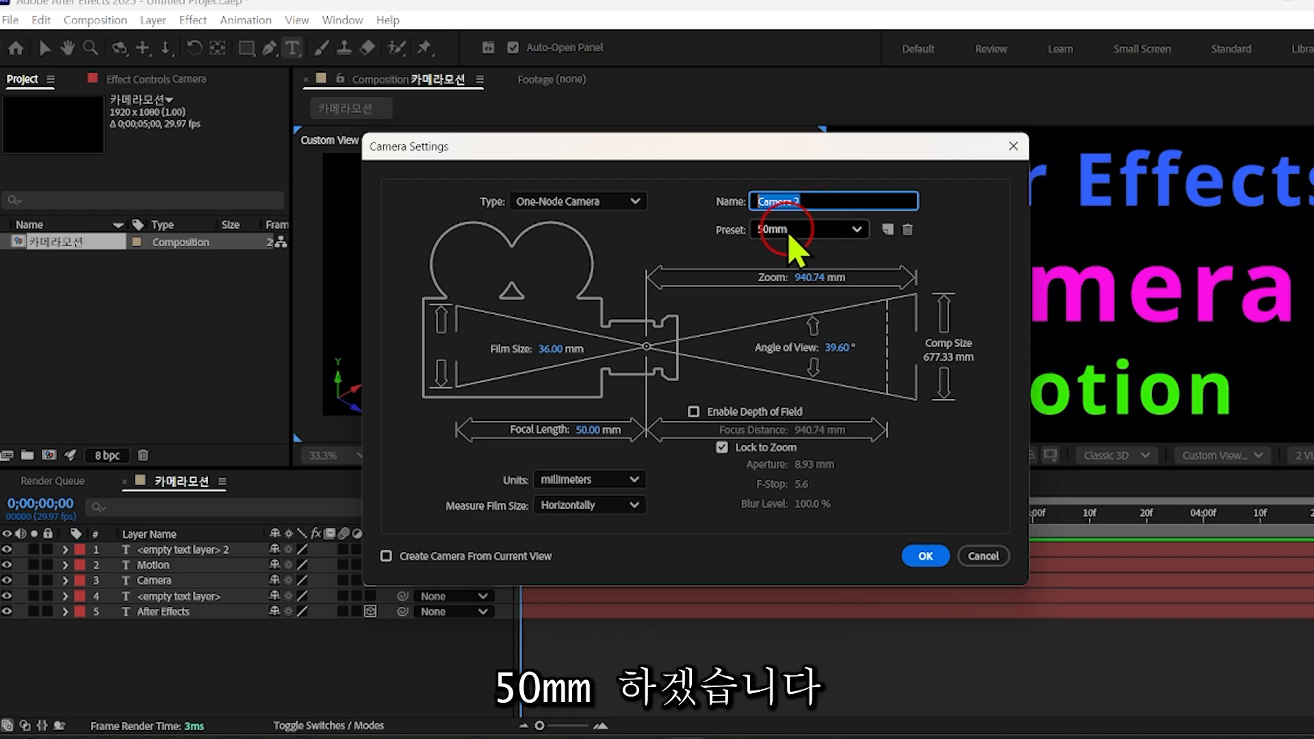
pyautogui.click(925, 556)
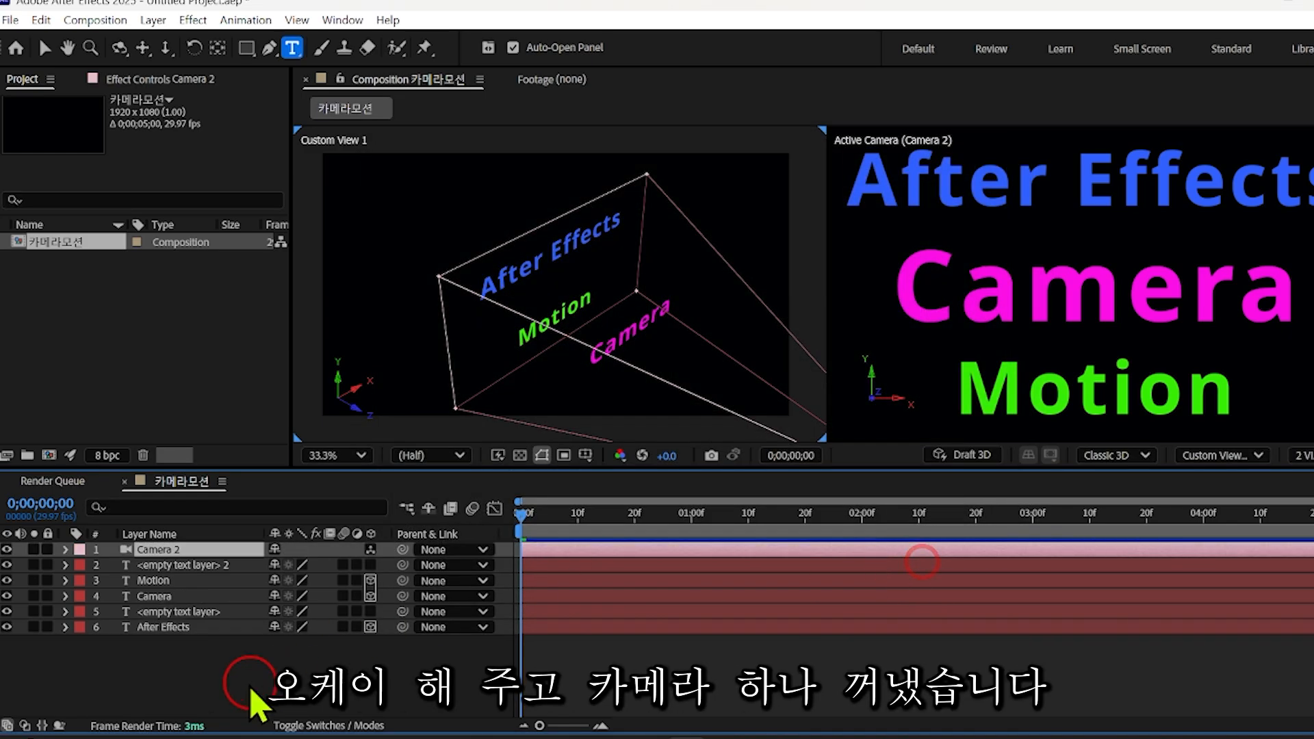
pyautogui.click(66, 549)
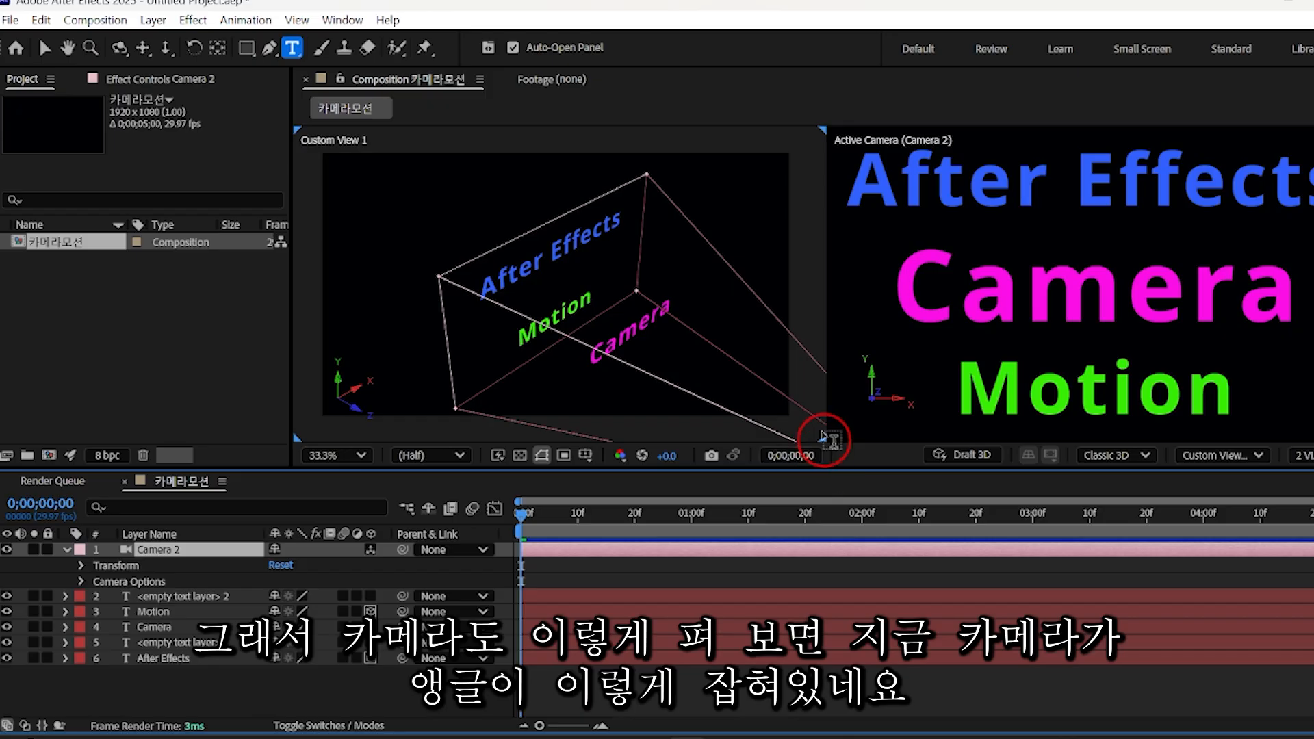
# - Reduce the Custom View 1 magnification to 12.5% and delete the stray empty text layer at the top of the layer stack
pyautogui.click(337, 246)
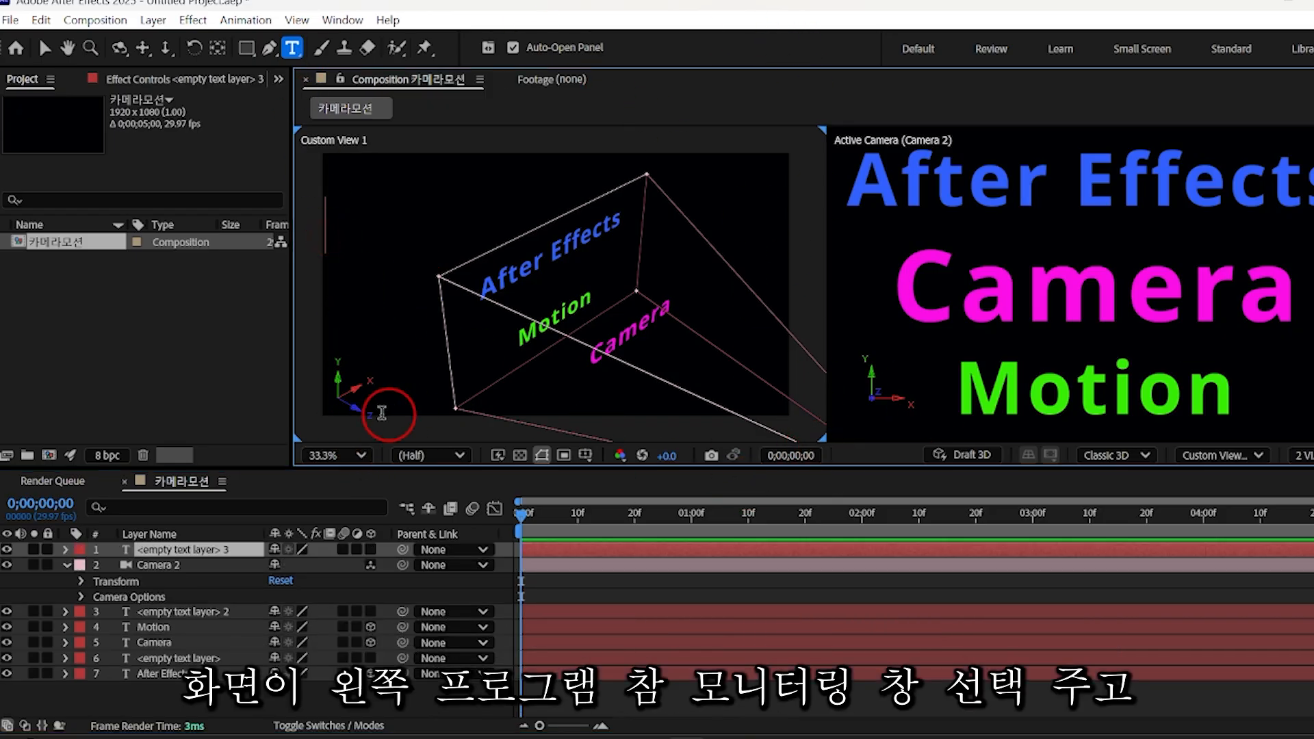
pyautogui.click(360, 455)
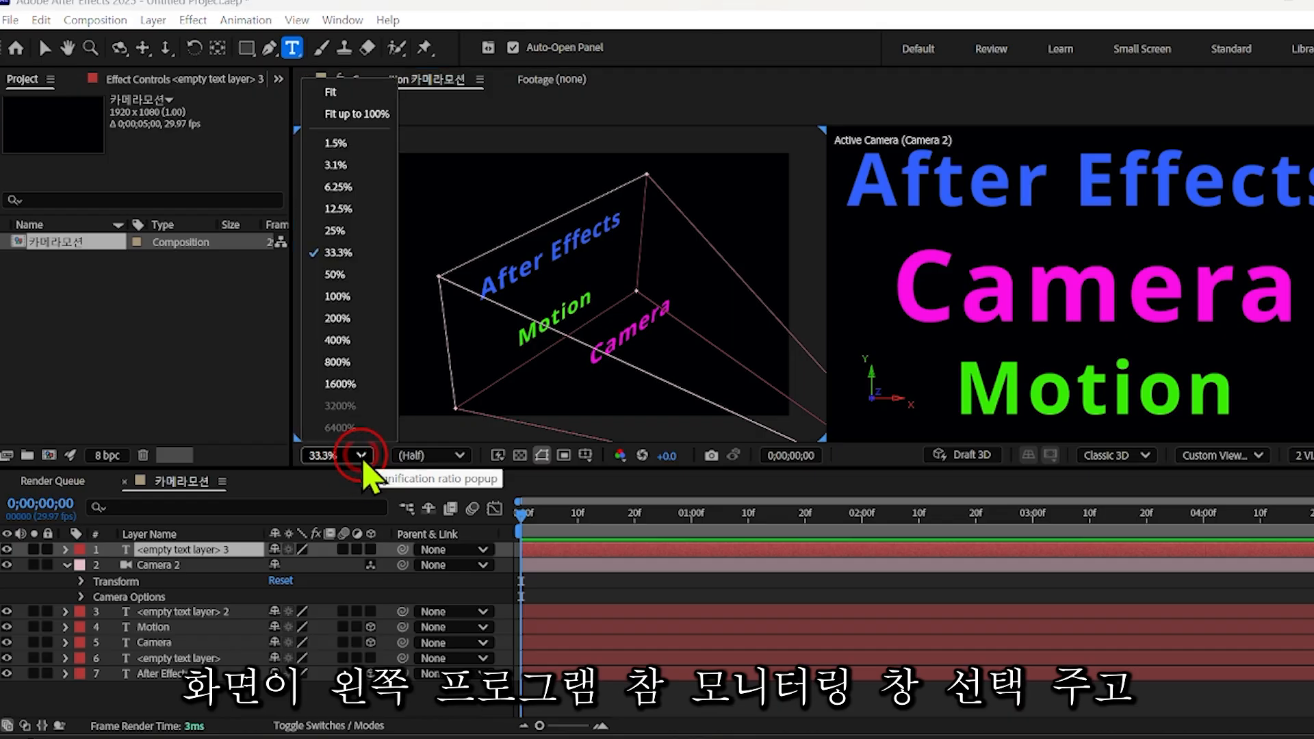
pyautogui.click(338, 231)
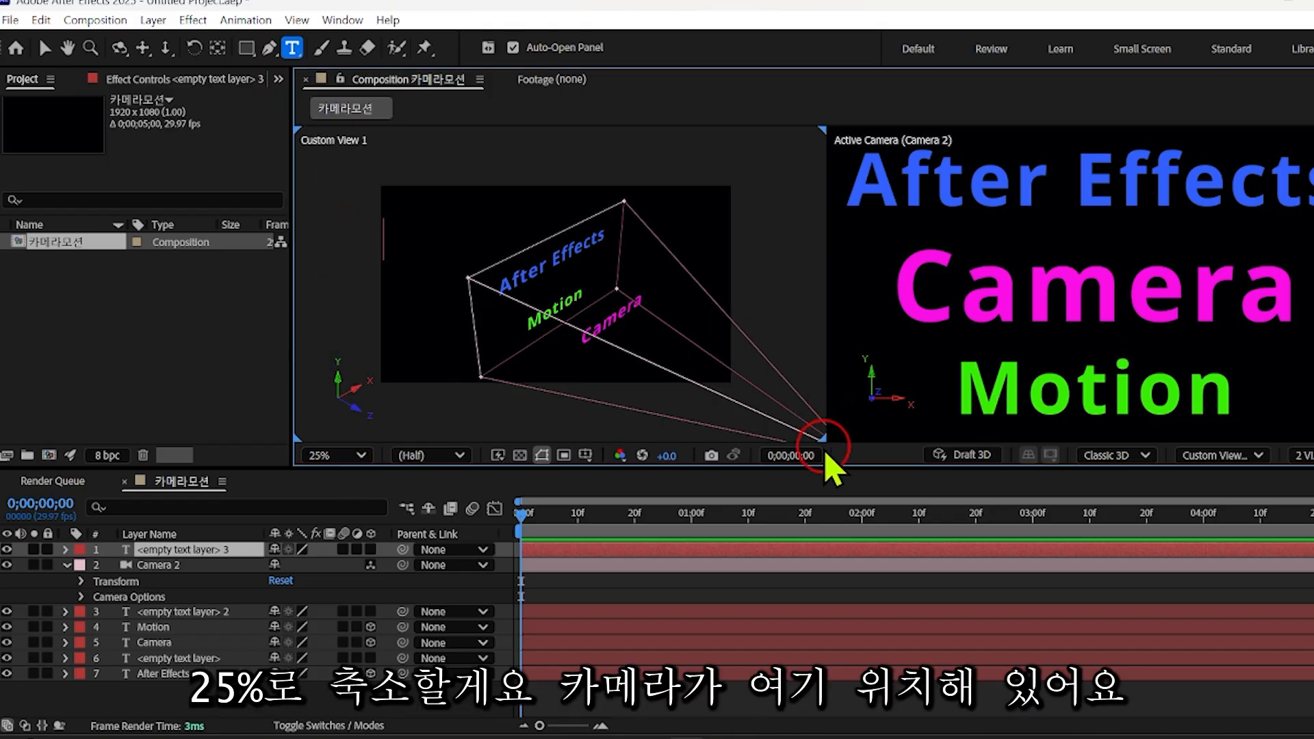
pyautogui.click(360, 455)
pyautogui.click(337, 209)
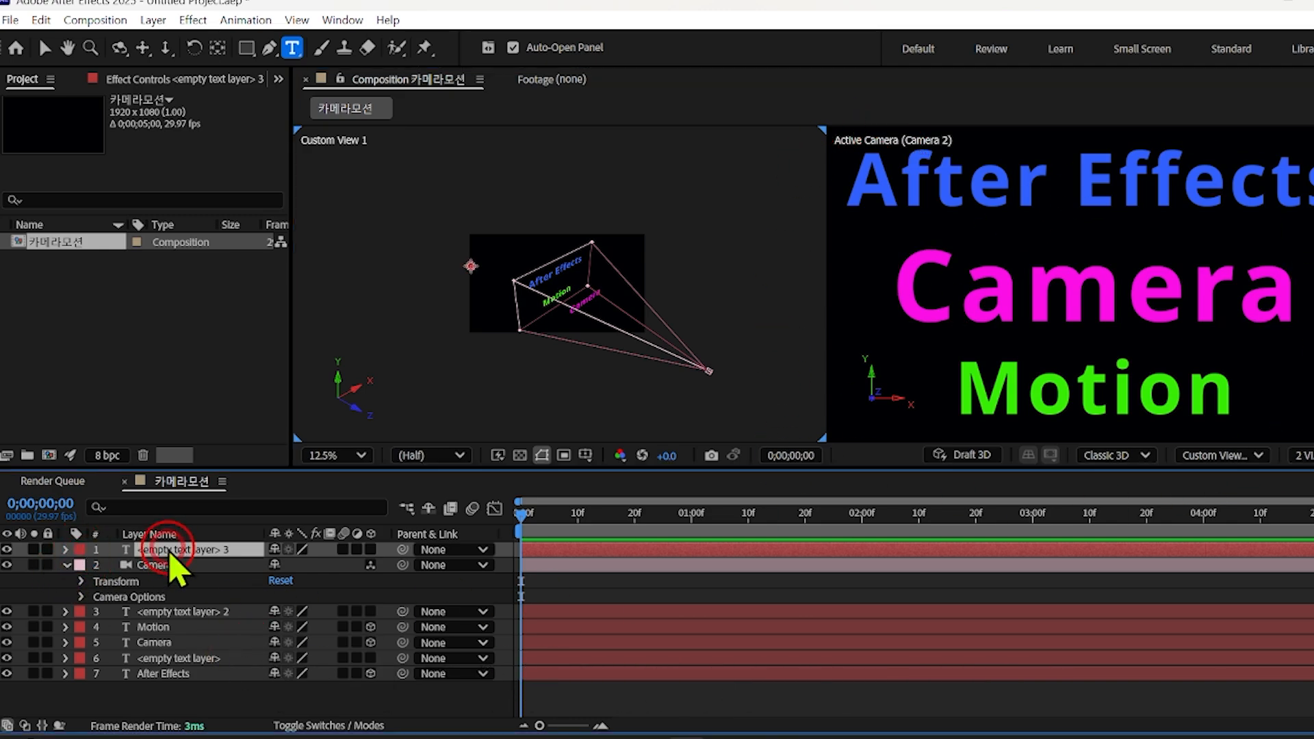
pyautogui.press('Delete')
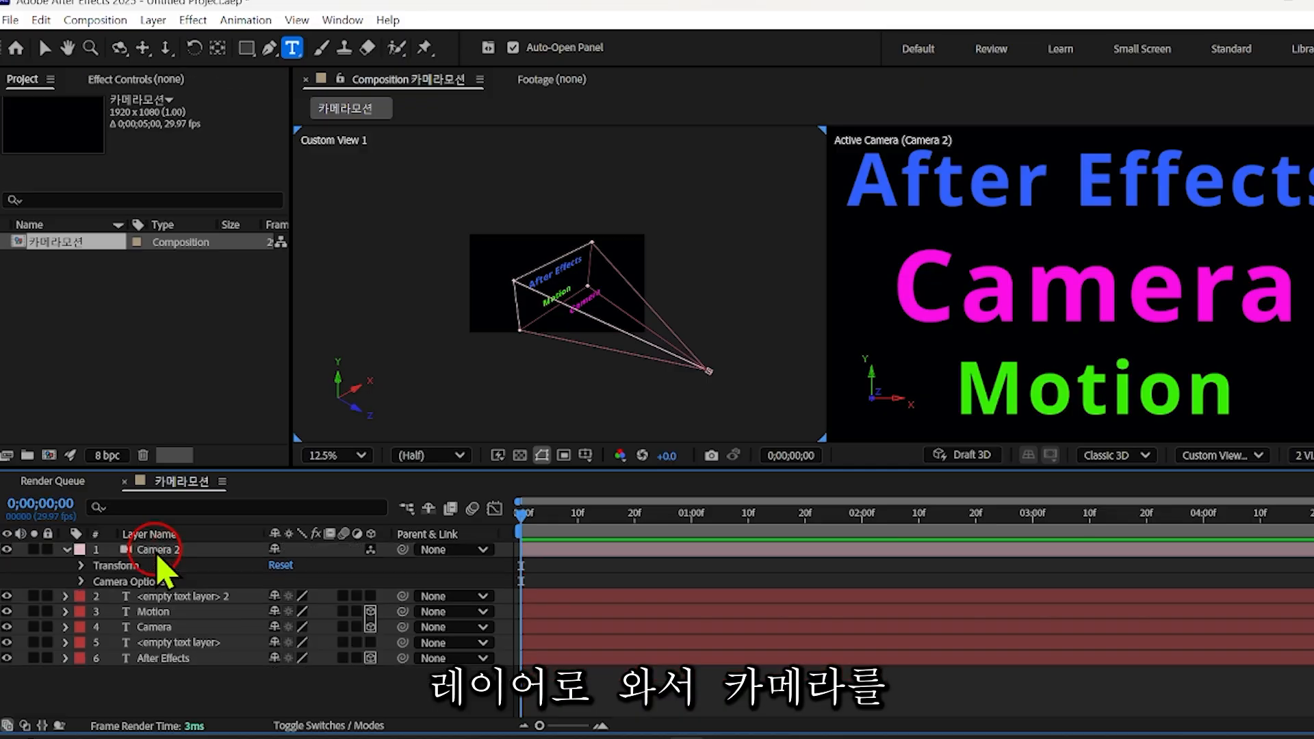
# - In Camera 2's camera options, turn on depth of field and set the focus distance to 1500 pixels
pyautogui.click(68, 549)
pyautogui.click(67, 550)
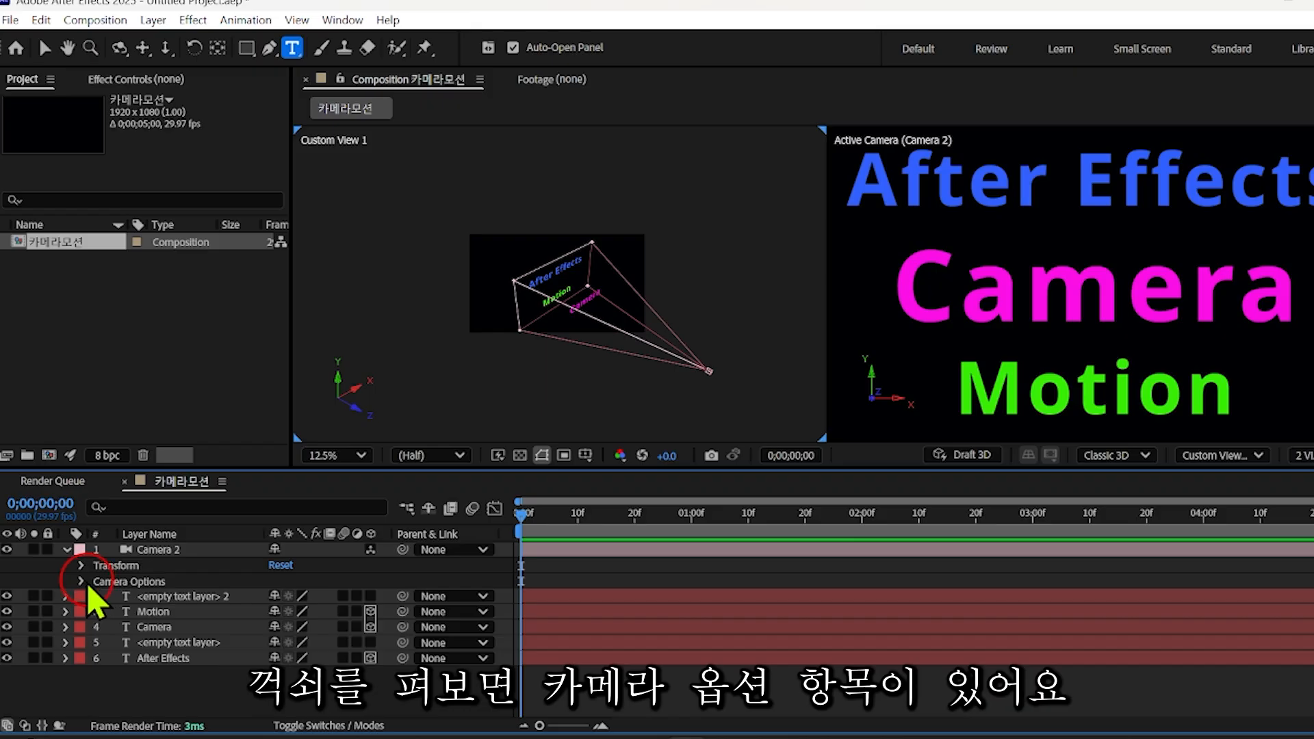
pyautogui.click(81, 581)
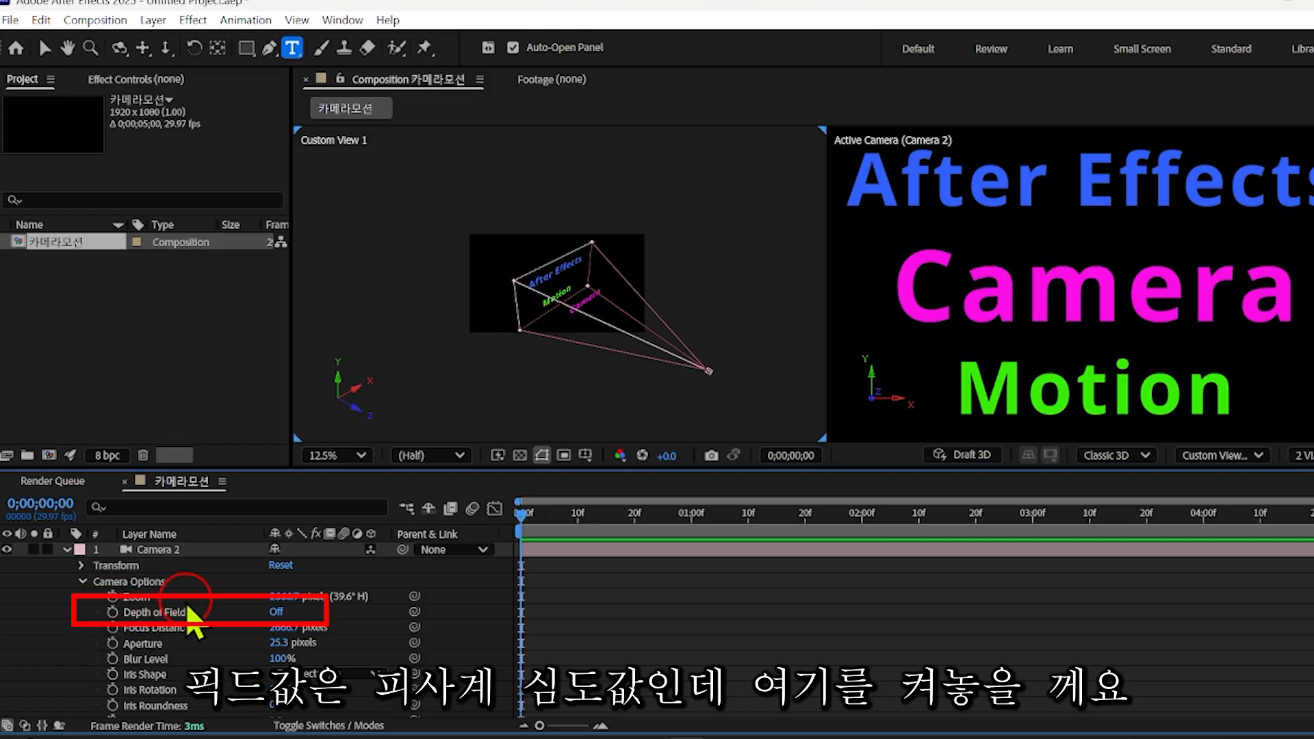
pyautogui.click(277, 611)
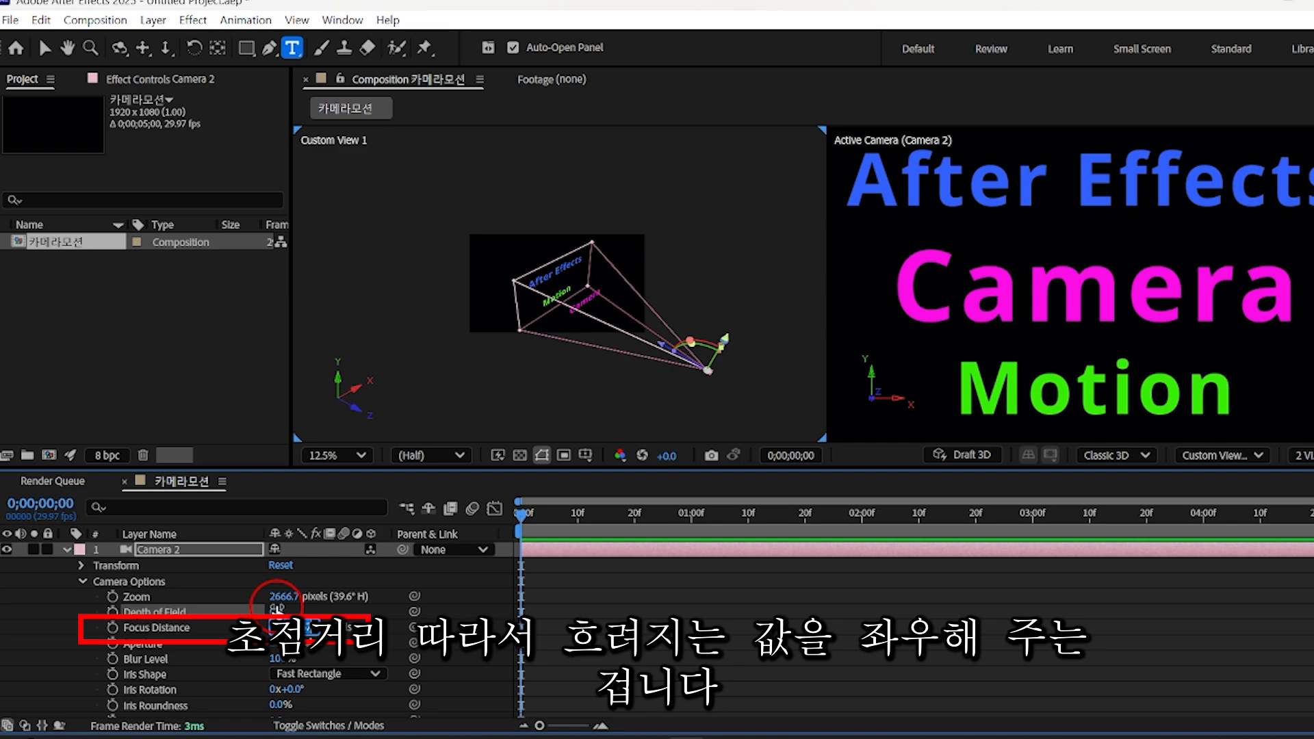
pyautogui.write('1500')
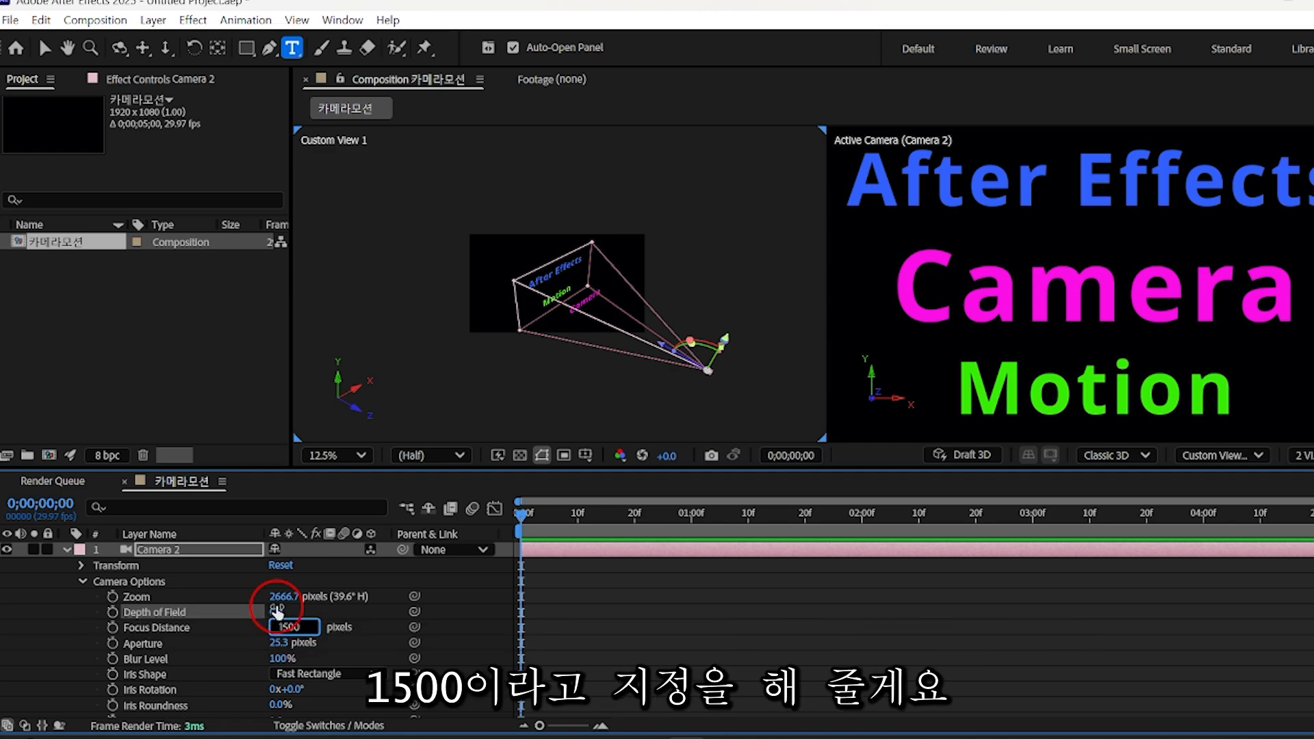
pyautogui.press('Return')
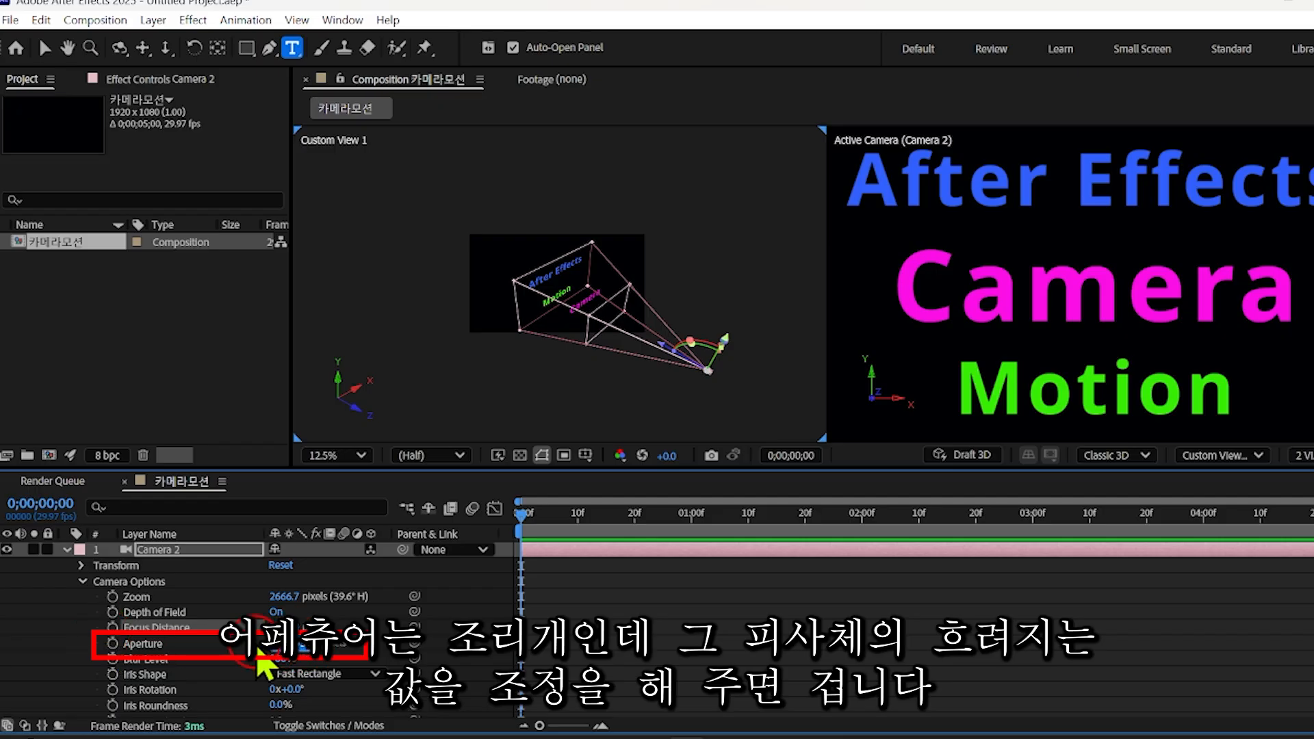
# - Set Camera 2's aperture to 150 pixels and raise it further to about 246 pixels
pyautogui.write('15')
pyautogui.press('Return')
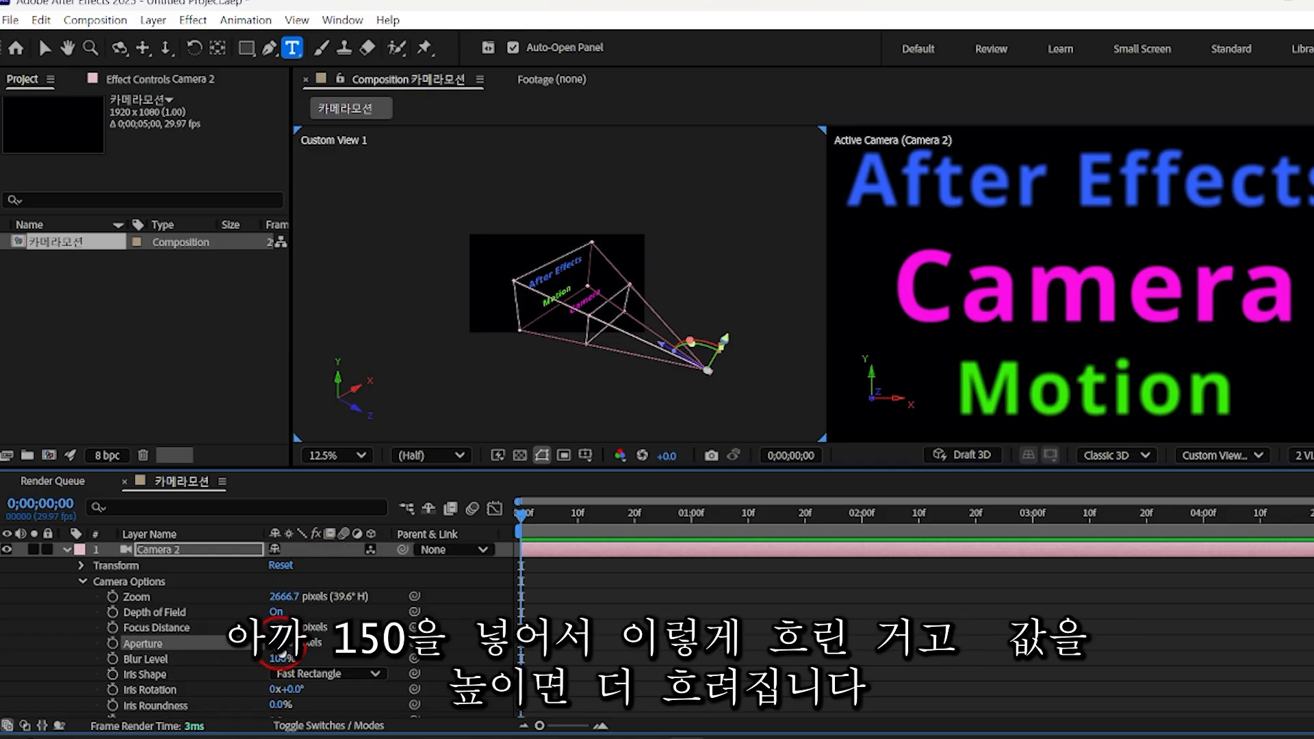
pyautogui.moveTo(282, 643); pyautogui.dragTo(288, 643)
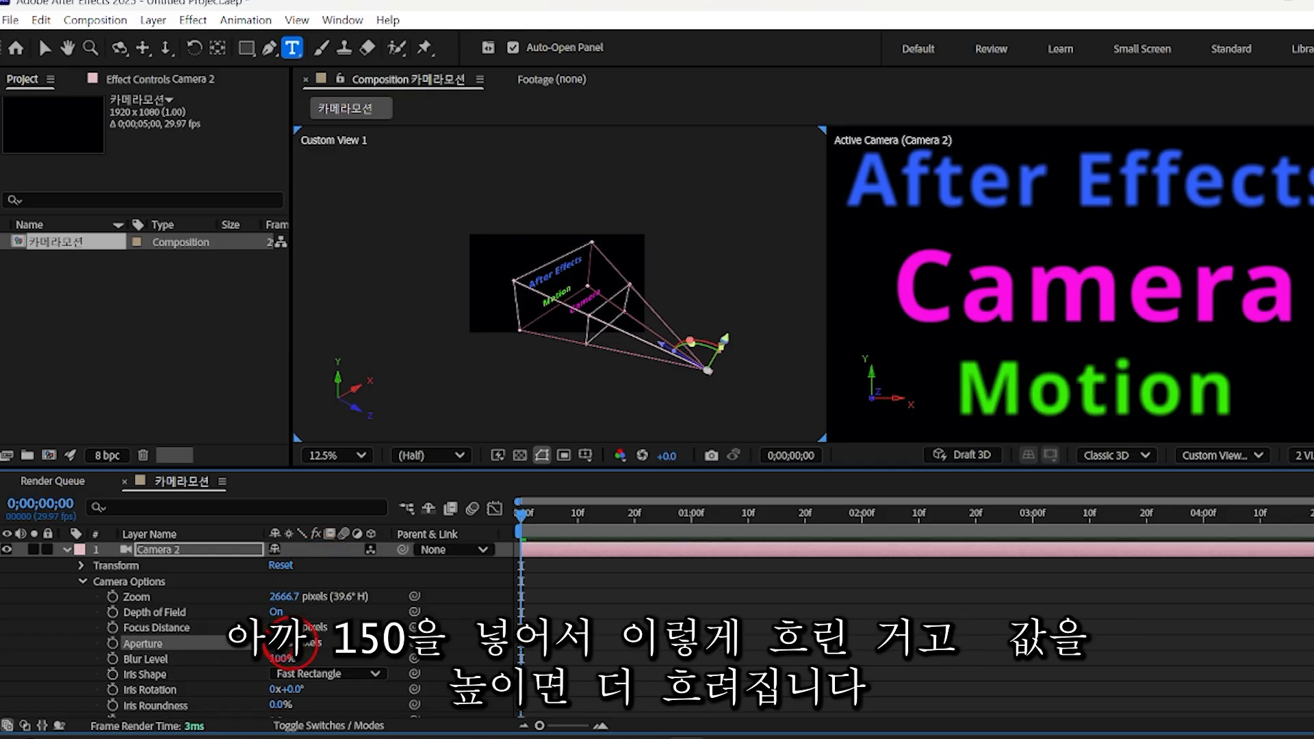
pyautogui.moveTo(382, 656)
pyautogui.mouseDown()
pyautogui.moveTo(445, 662)
pyautogui.moveTo(301, 644)
pyautogui.moveTo(369, 647)
pyautogui.mouseUp()
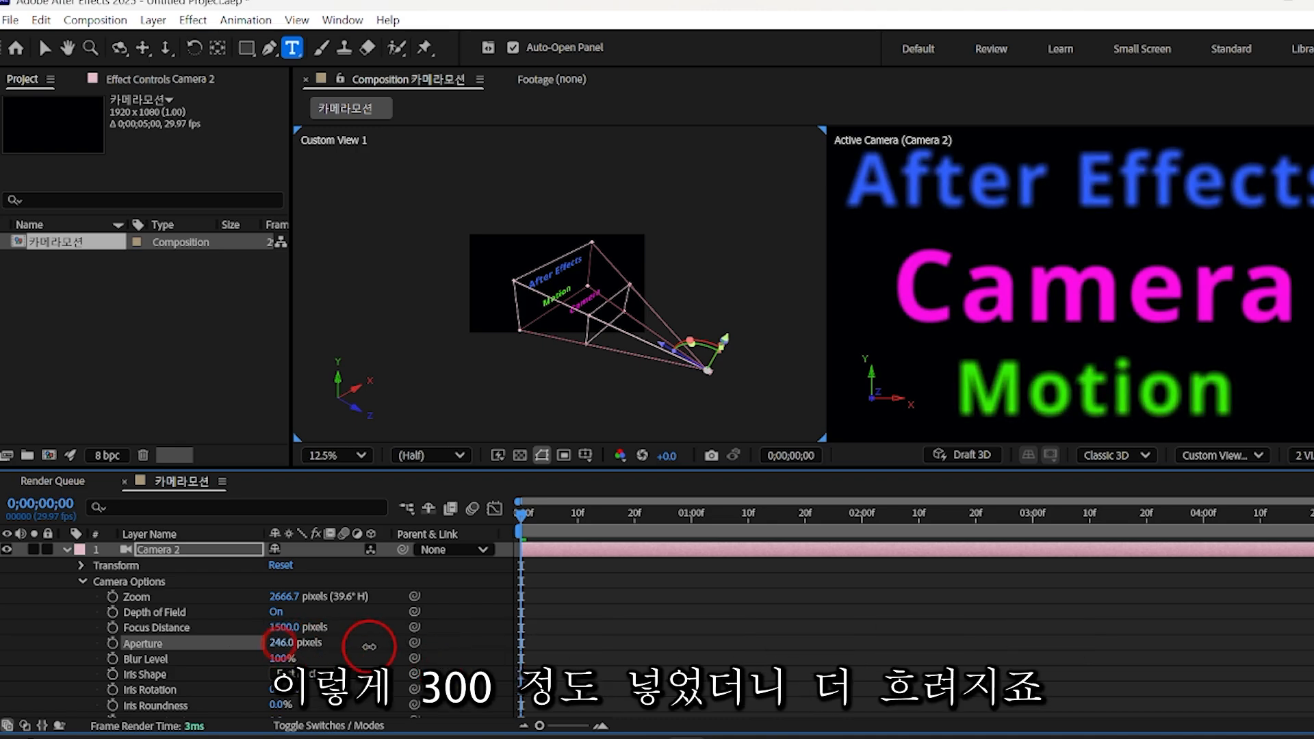
# - Set Camera 2's aperture to 300 pixels and collapse its layer properties
pyautogui.click(273, 651)
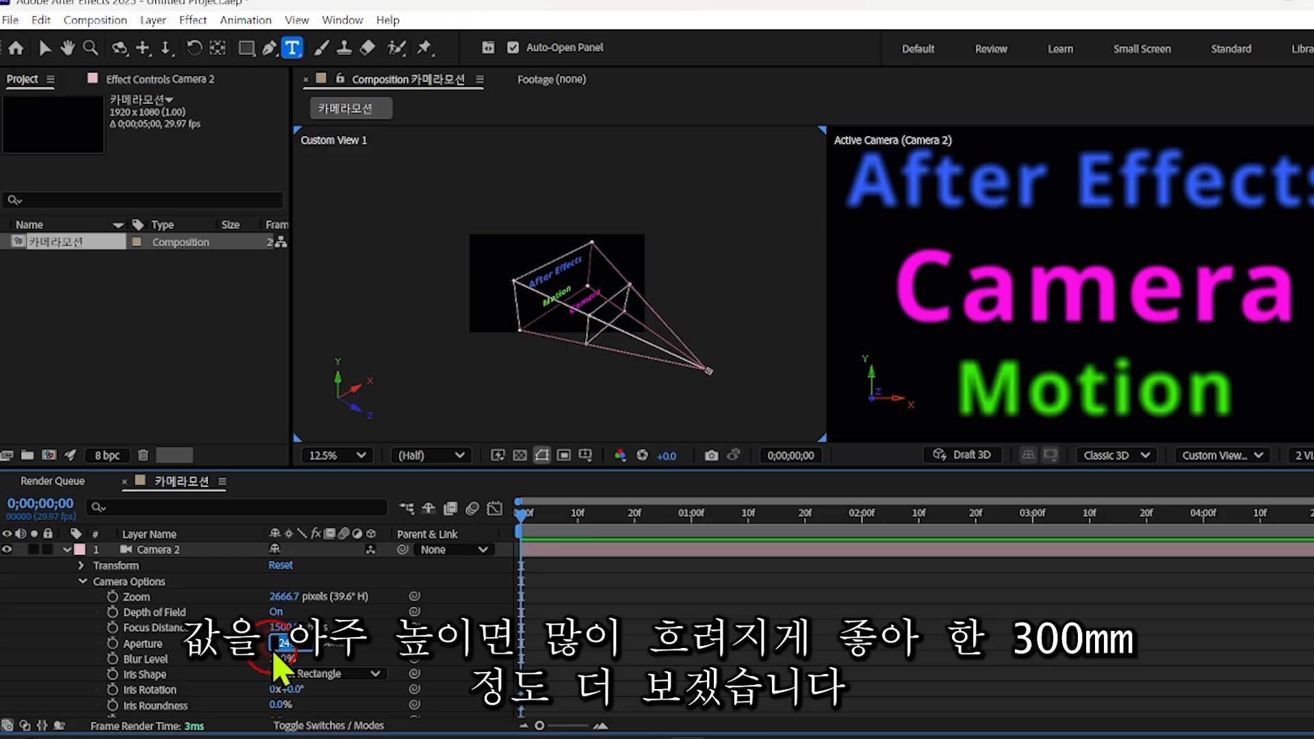
pyautogui.write('300')
pyautogui.press('Return')
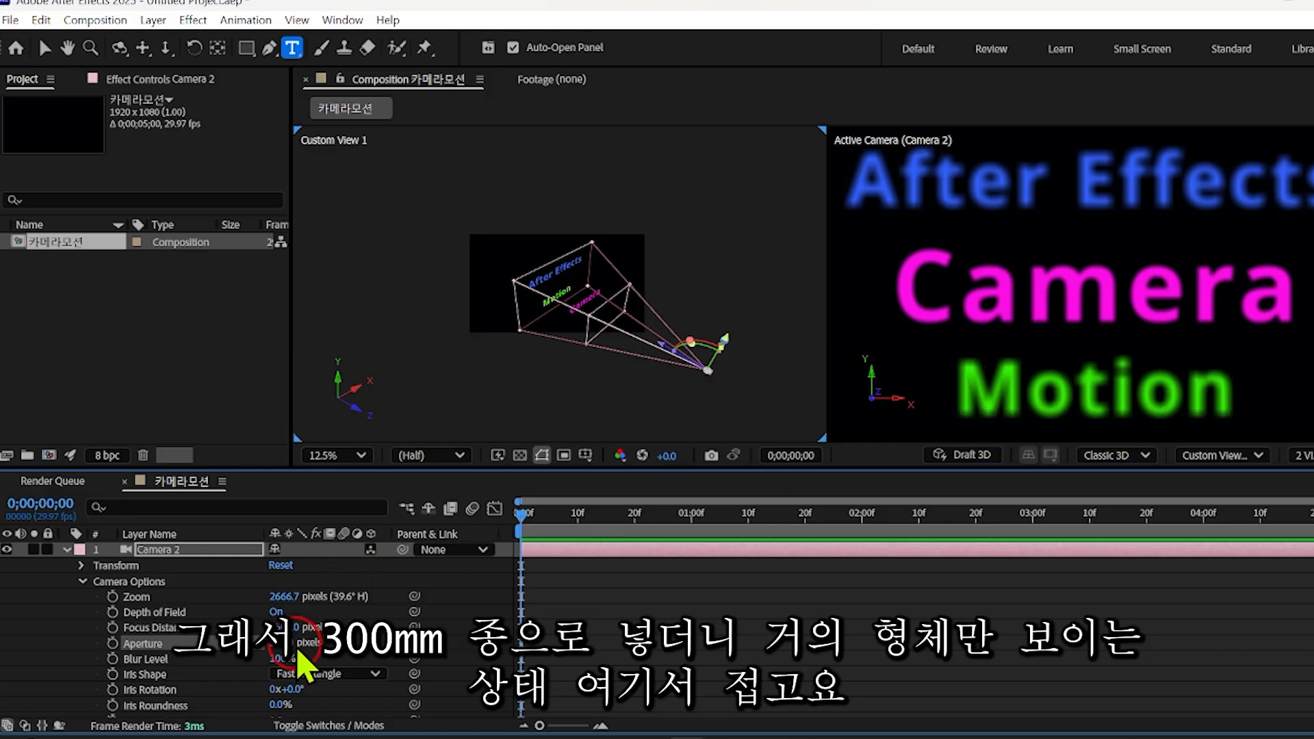
pyautogui.click(67, 550)
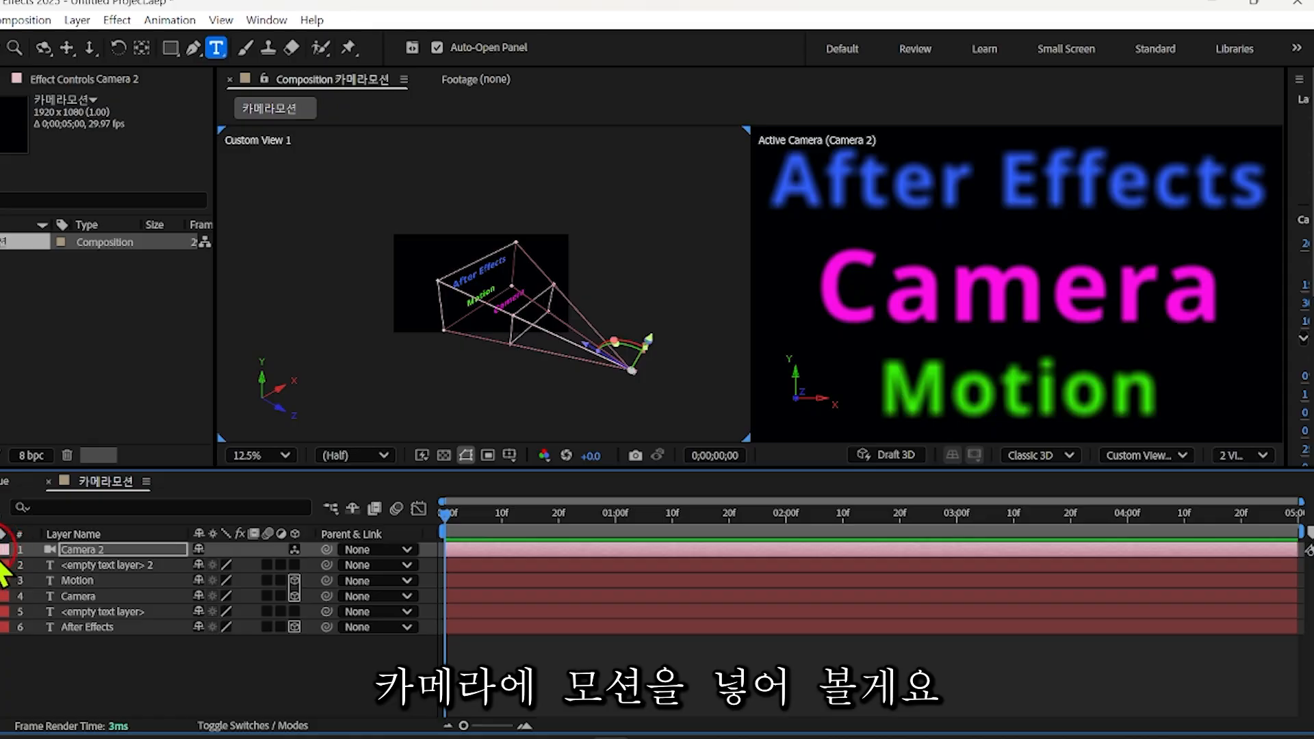
# - Expand Camera 2's Transform properties, enable Position keyframing at 0 seconds and bring its Z position to about -2394
pyautogui.click(3, 550)
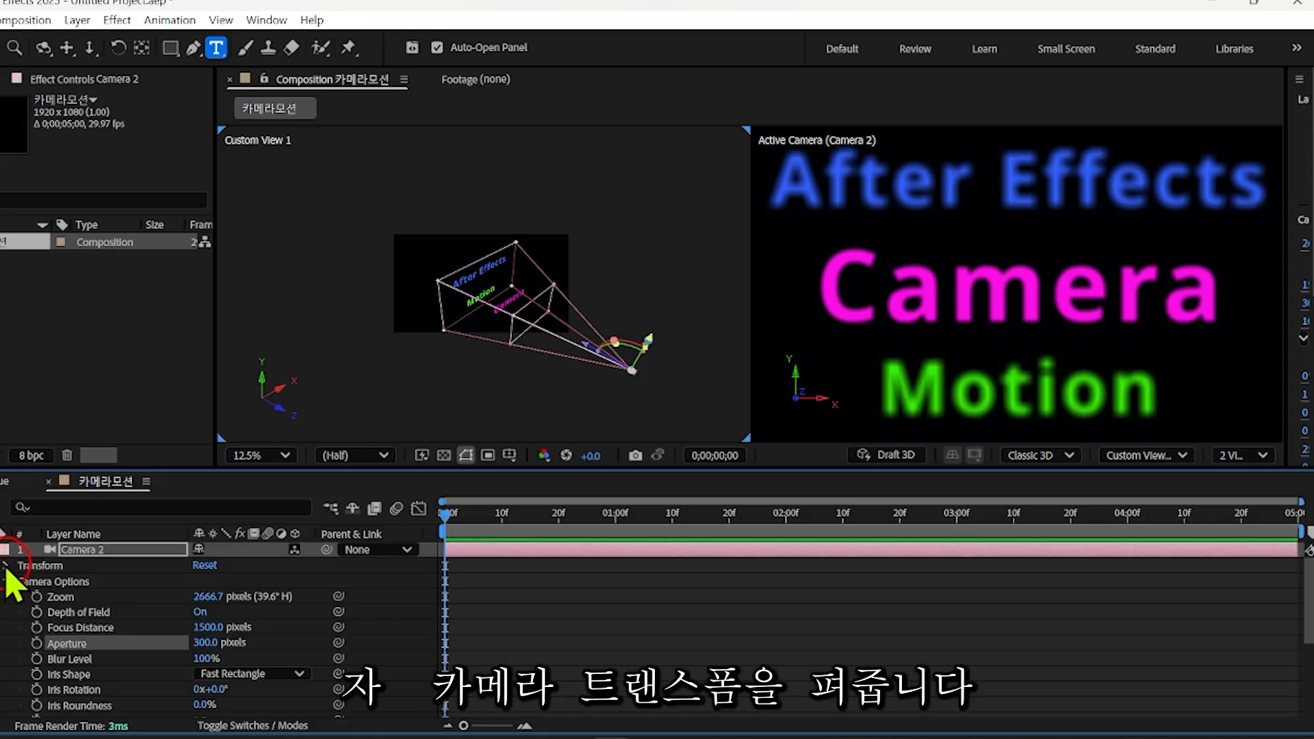
pyautogui.click(6, 566)
pyautogui.click(7, 659)
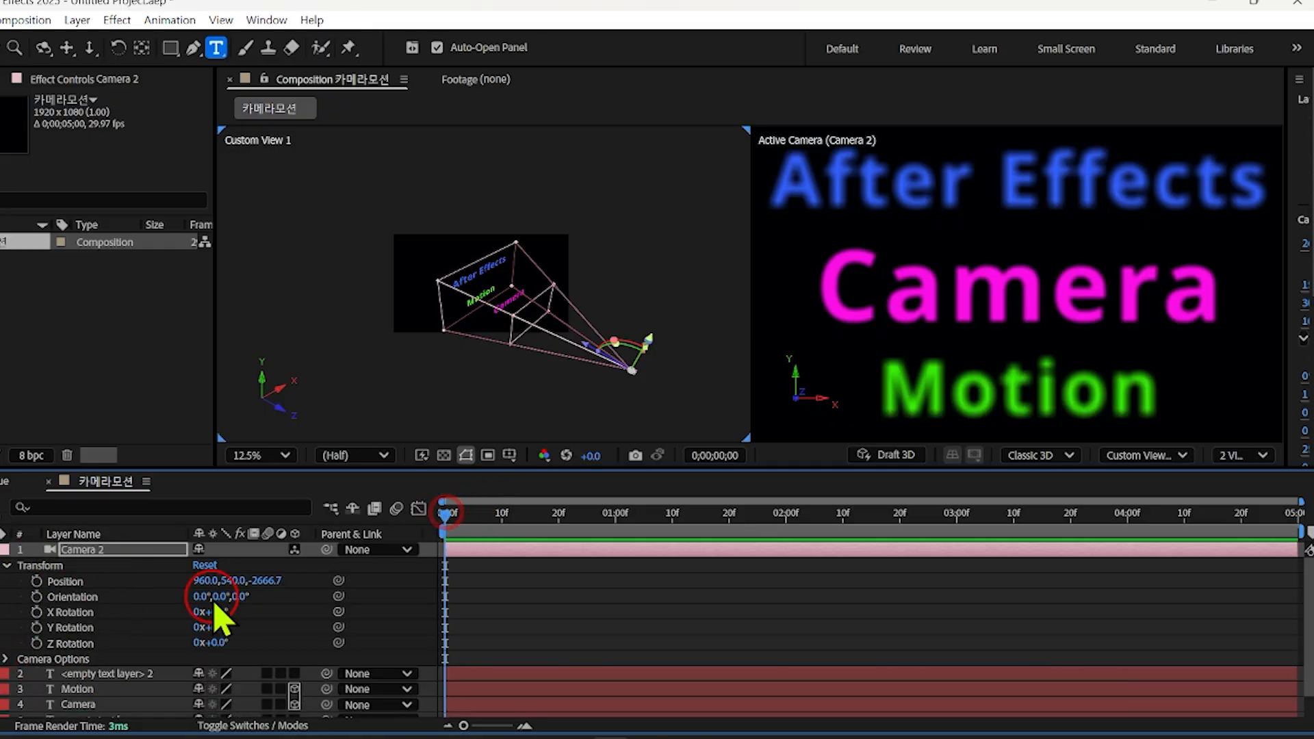
pyautogui.click(37, 581)
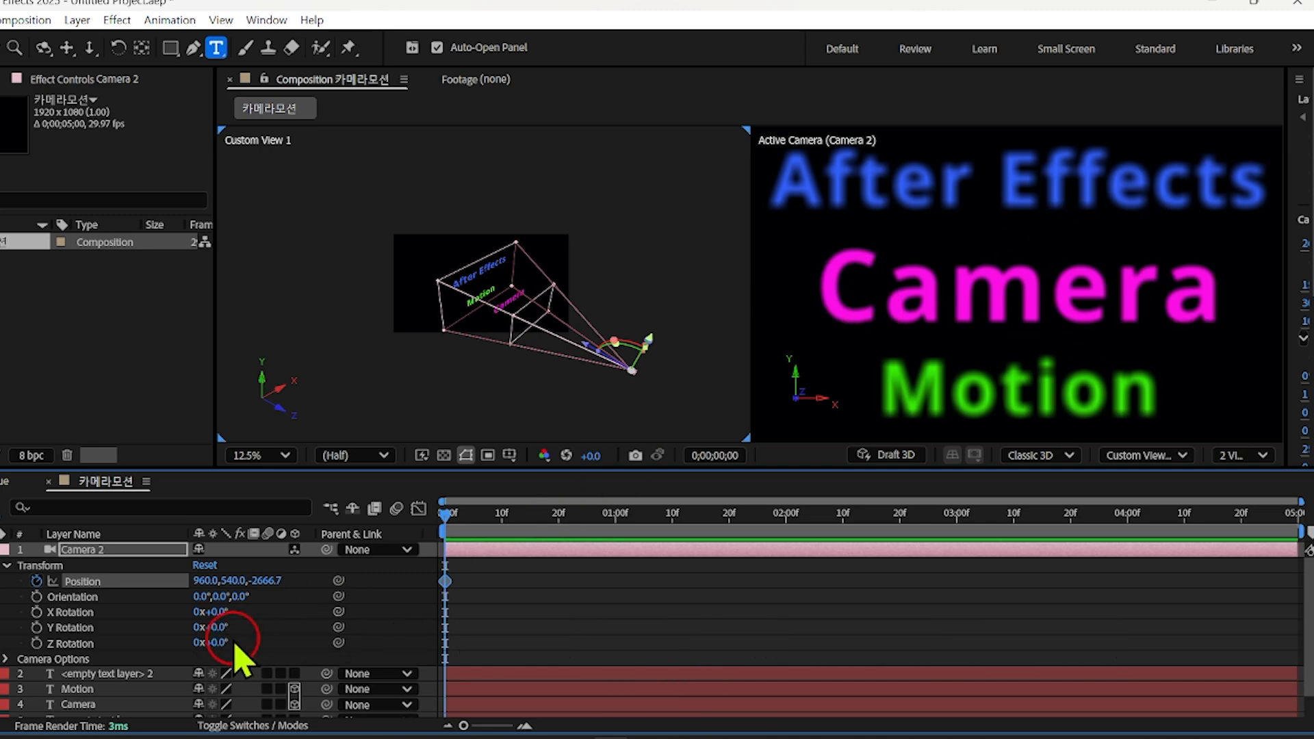
pyautogui.moveTo(269, 580); pyautogui.dragTo(522, 596)
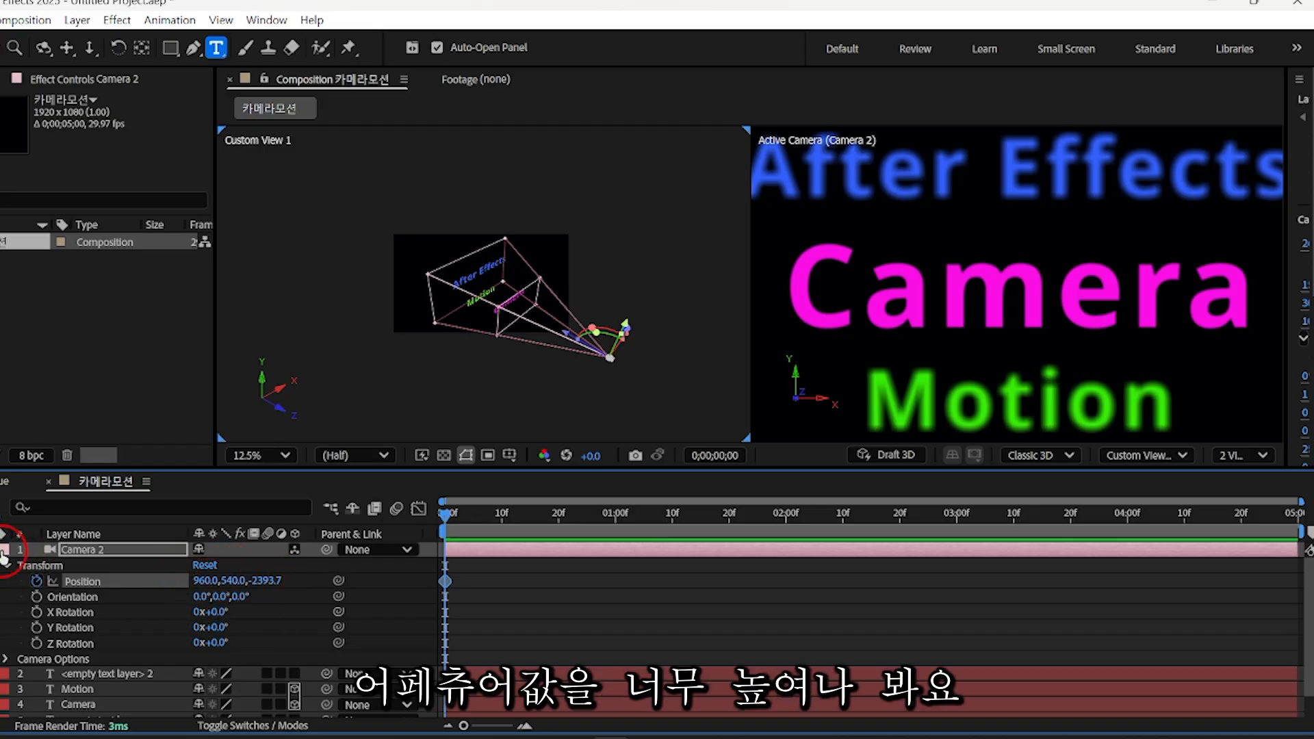
# - Set Camera 2's aperture to 150 pixels and collapse its camera options
pyautogui.click(6, 659)
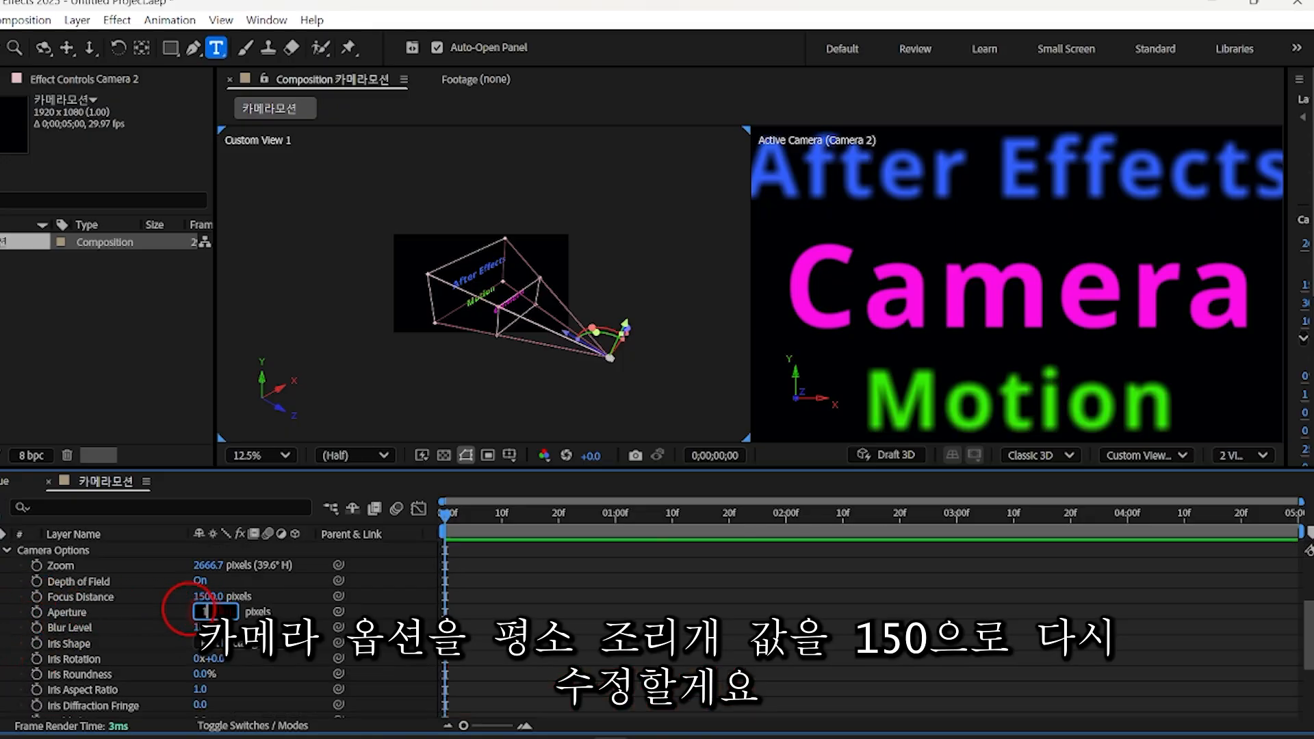
pyautogui.press('Return')
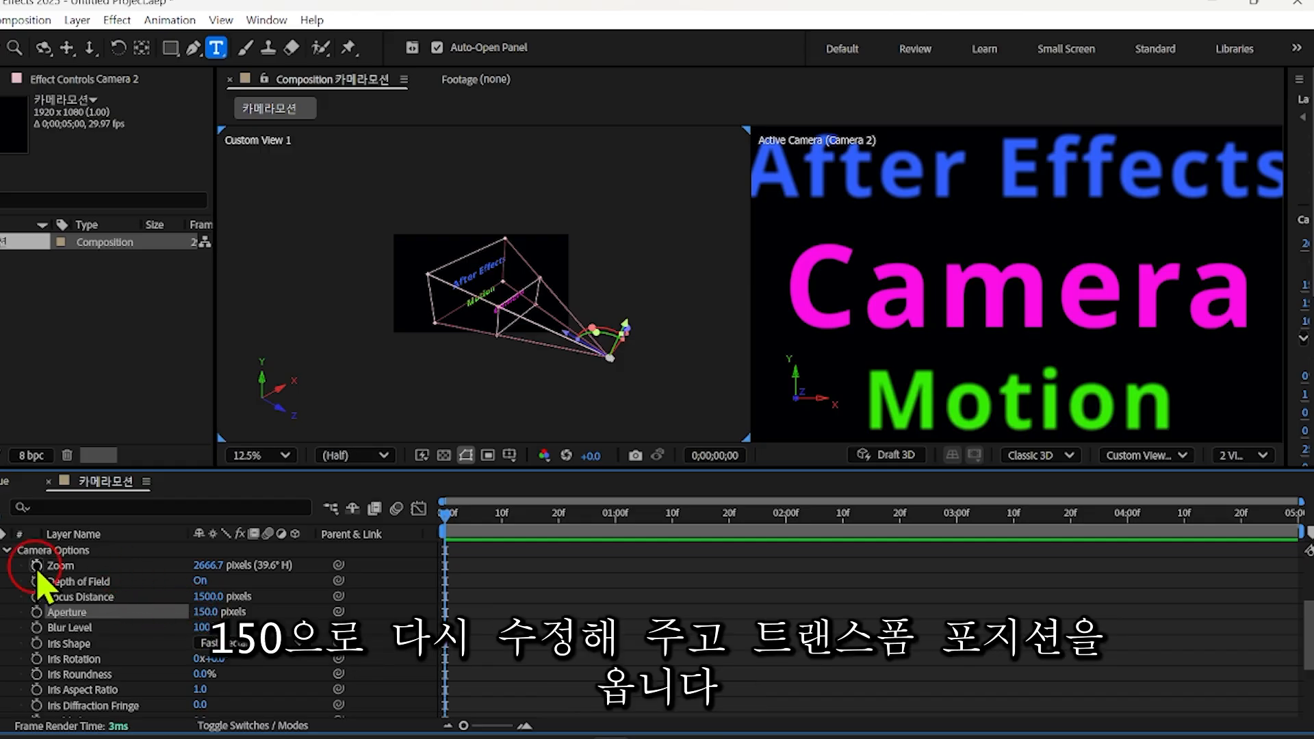
pyautogui.click(6, 551)
pyautogui.scroll(2, 1, 611)
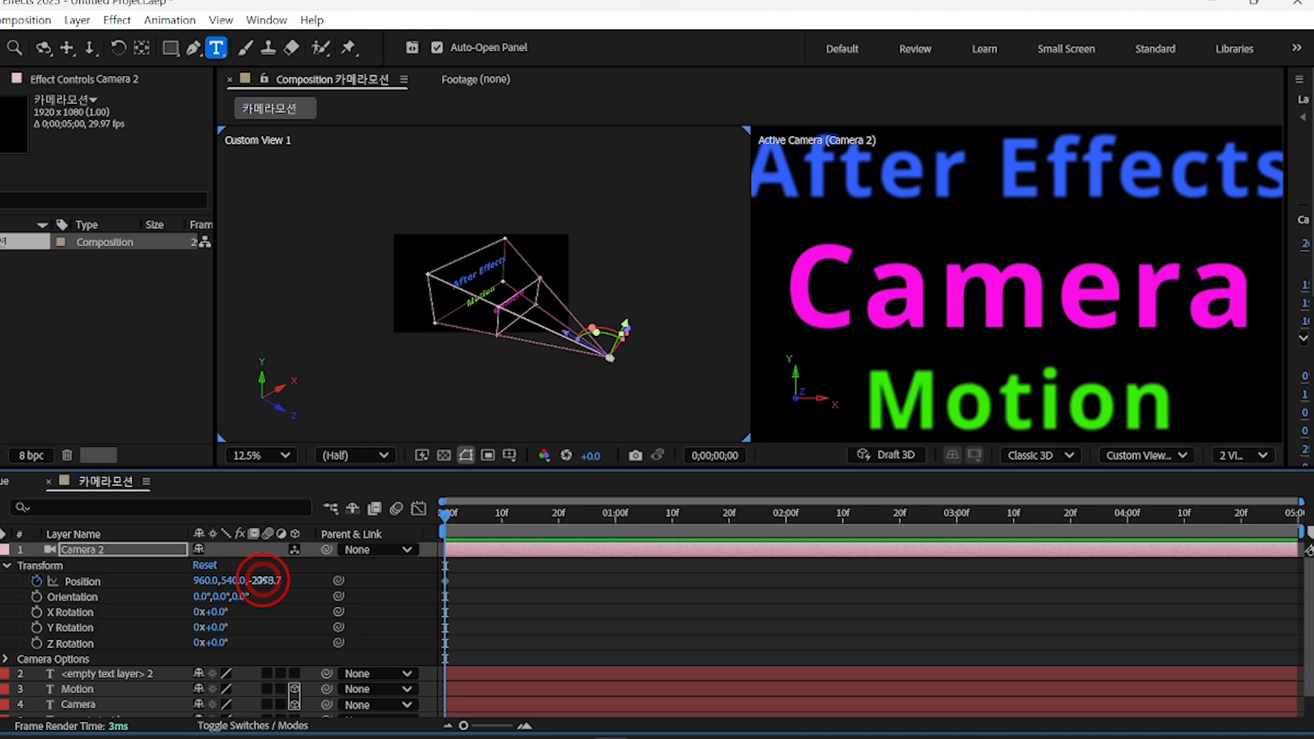
# - Try moving Camera 2 away from the text along Z and closer again to about -2194 to compare the blur
pyautogui.moveTo(264, 585); pyautogui.dragTo(0, 548)
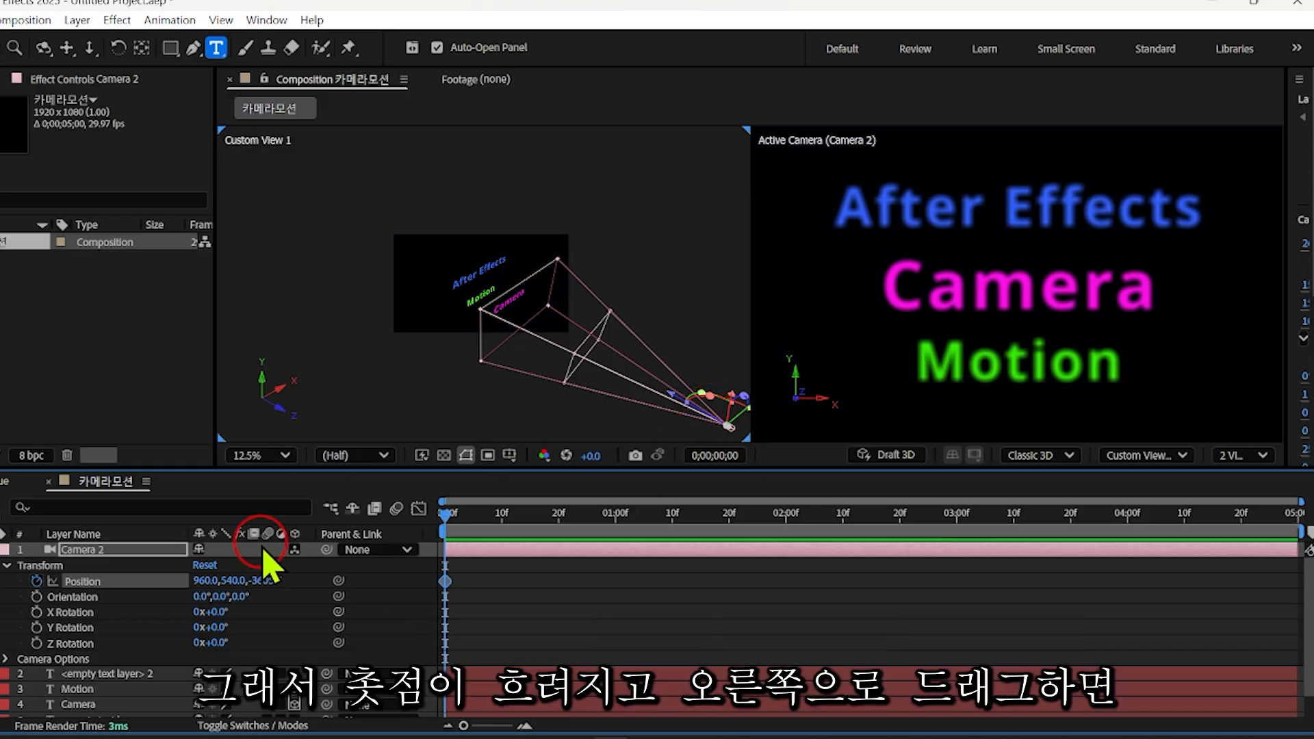
pyautogui.moveTo(264, 582); pyautogui.dragTo(431, 595)
pyautogui.moveTo(264, 581); pyautogui.dragTo(1094, 210)
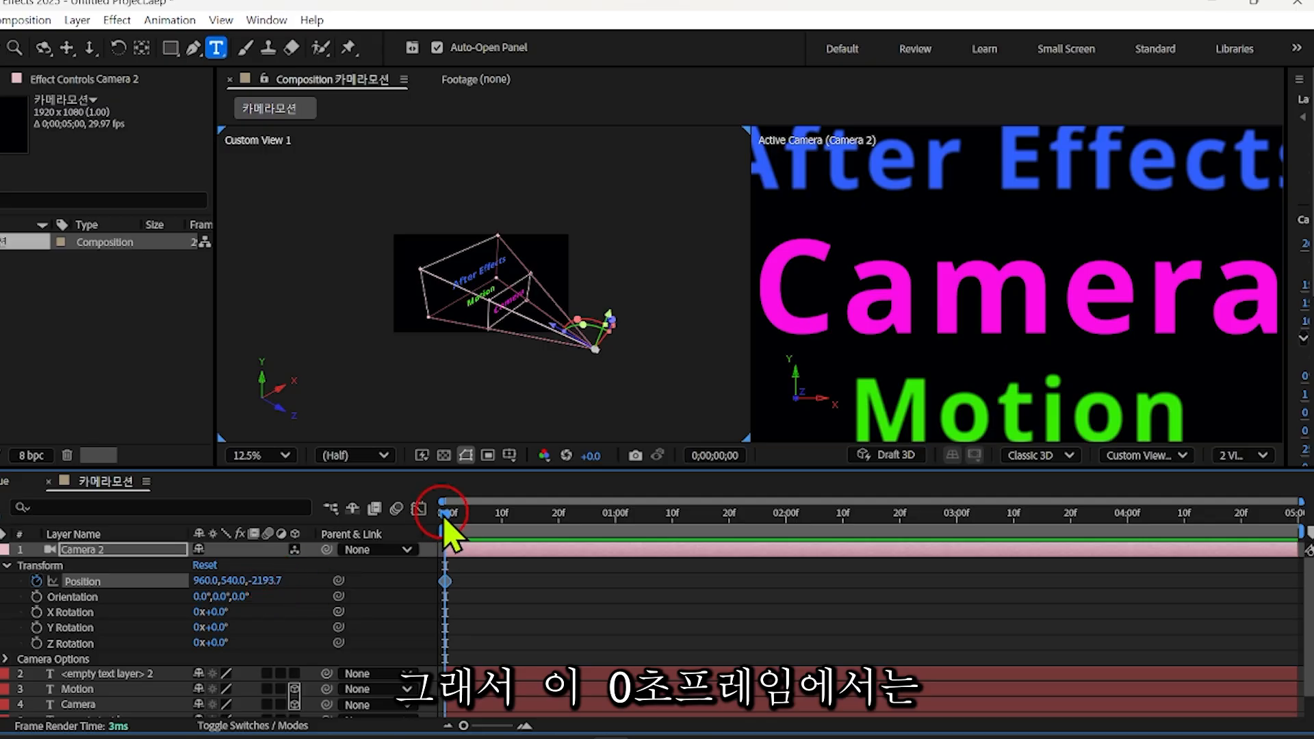
# - Set Camera 2's Z position at 0 seconds to -2700
pyautogui.moveTo(275, 583); pyautogui.dragTo(124, 546)
pyautogui.moveTo(281, 585); pyautogui.dragTo(132, 586)
pyautogui.moveTo(280, 586); pyautogui.dragTo(269, 588)
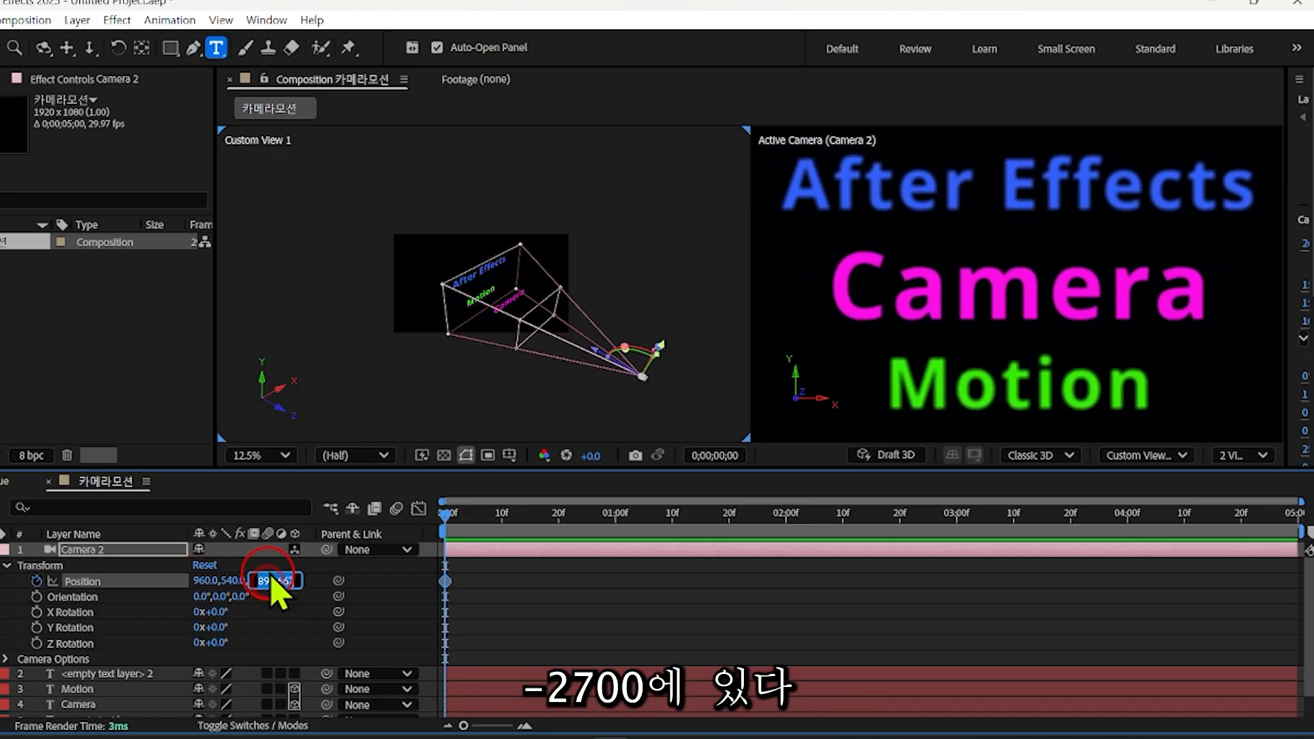
pyautogui.write('-27')
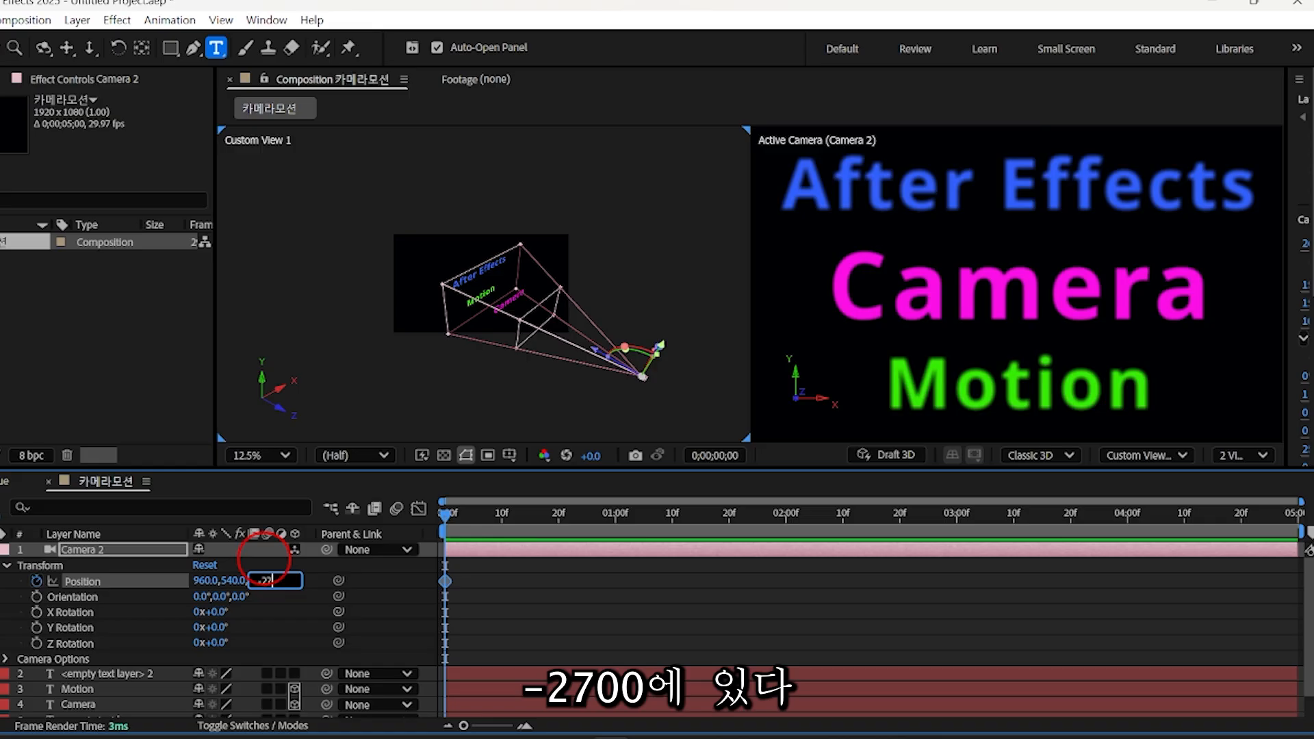
pyautogui.write('00')
pyautogui.press('Return')
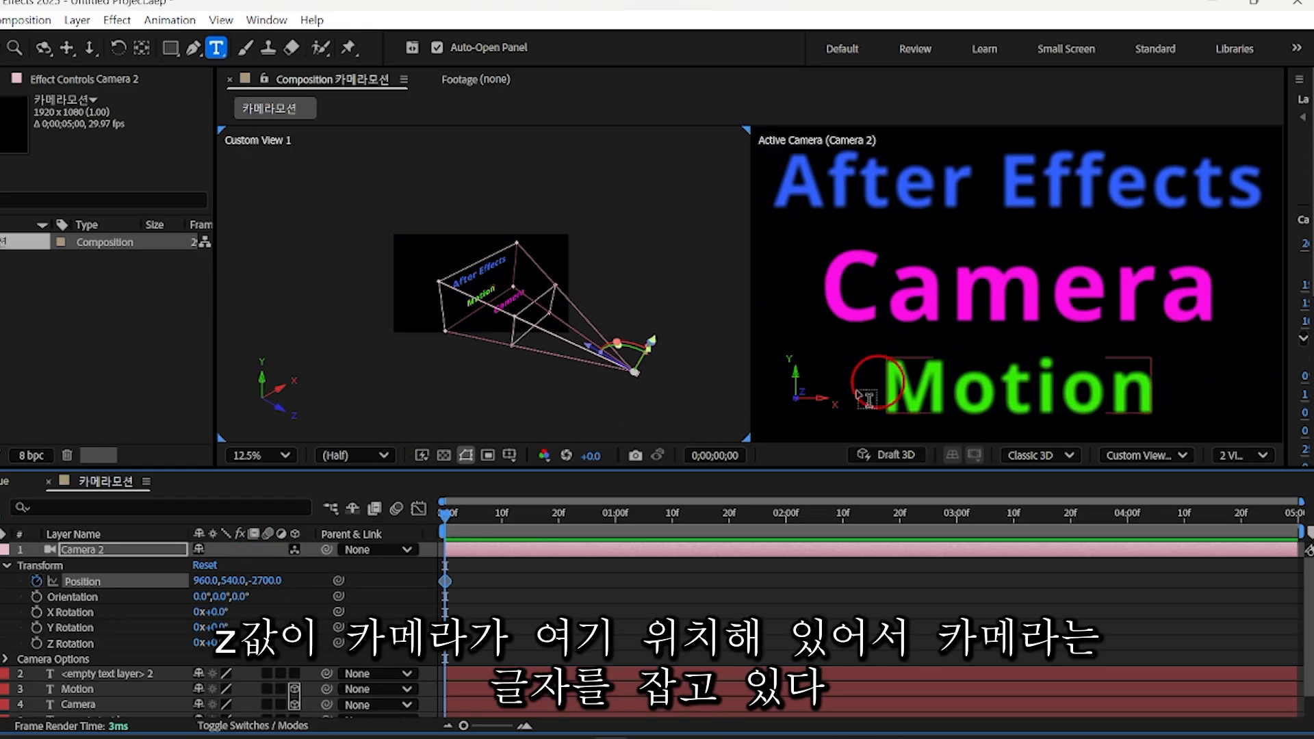
# - Add a second Position keyframe for Camera 2 at 3 seconds with the Z position at about -1627
pyautogui.click(956, 514)
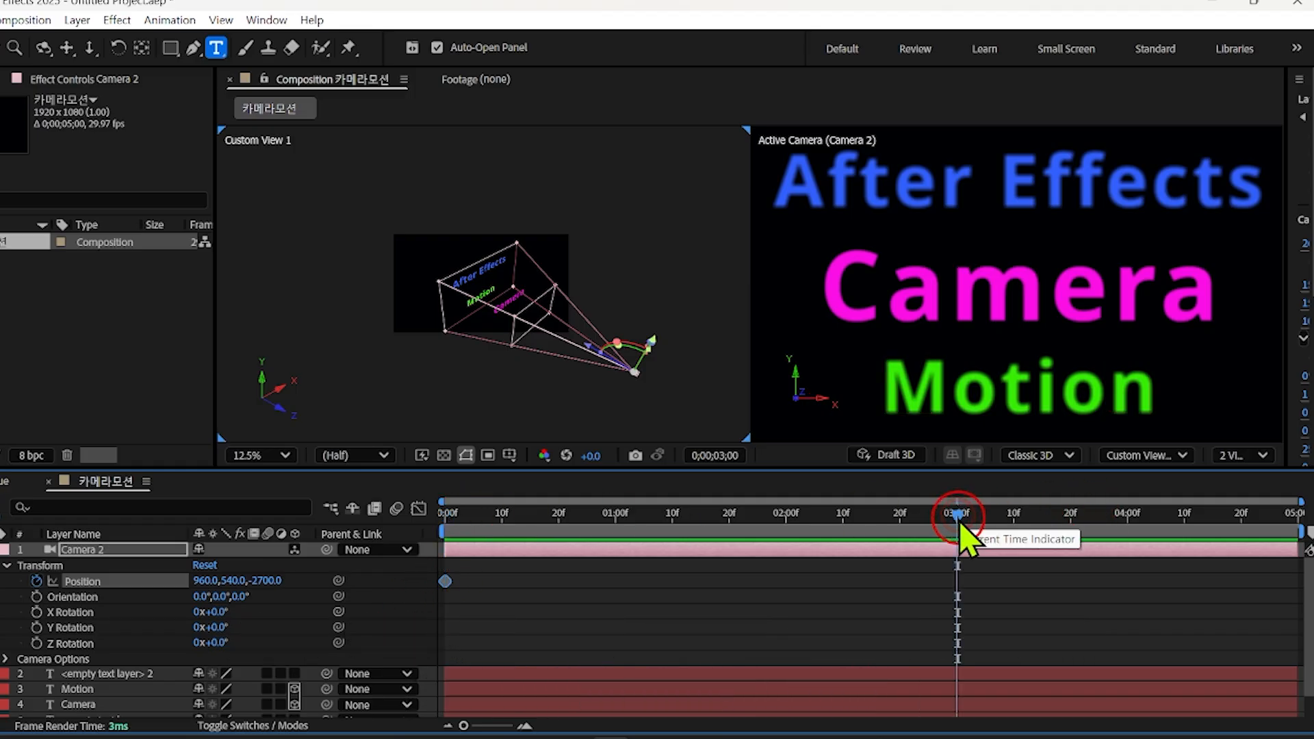
pyautogui.click(255, 579)
pyautogui.moveTo(258, 583); pyautogui.dragTo(513, 577)
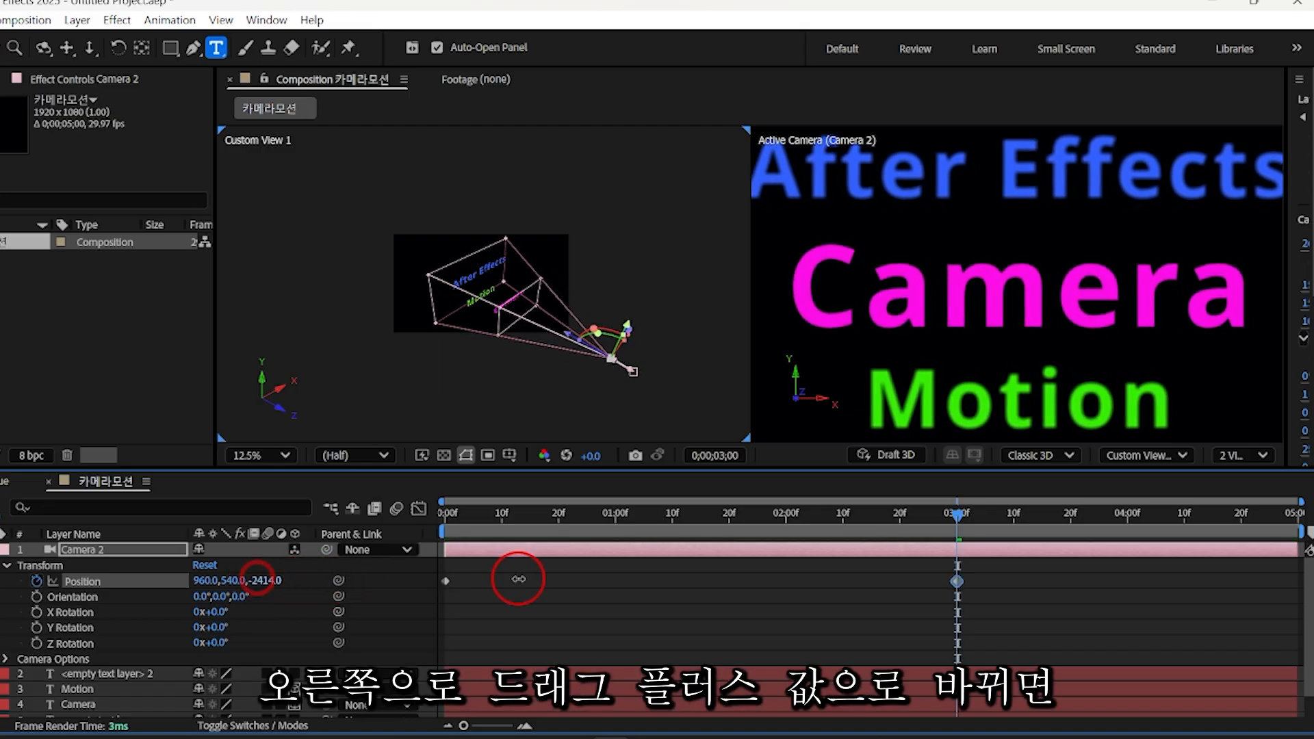
pyautogui.moveTo(264, 580); pyautogui.dragTo(809, 624)
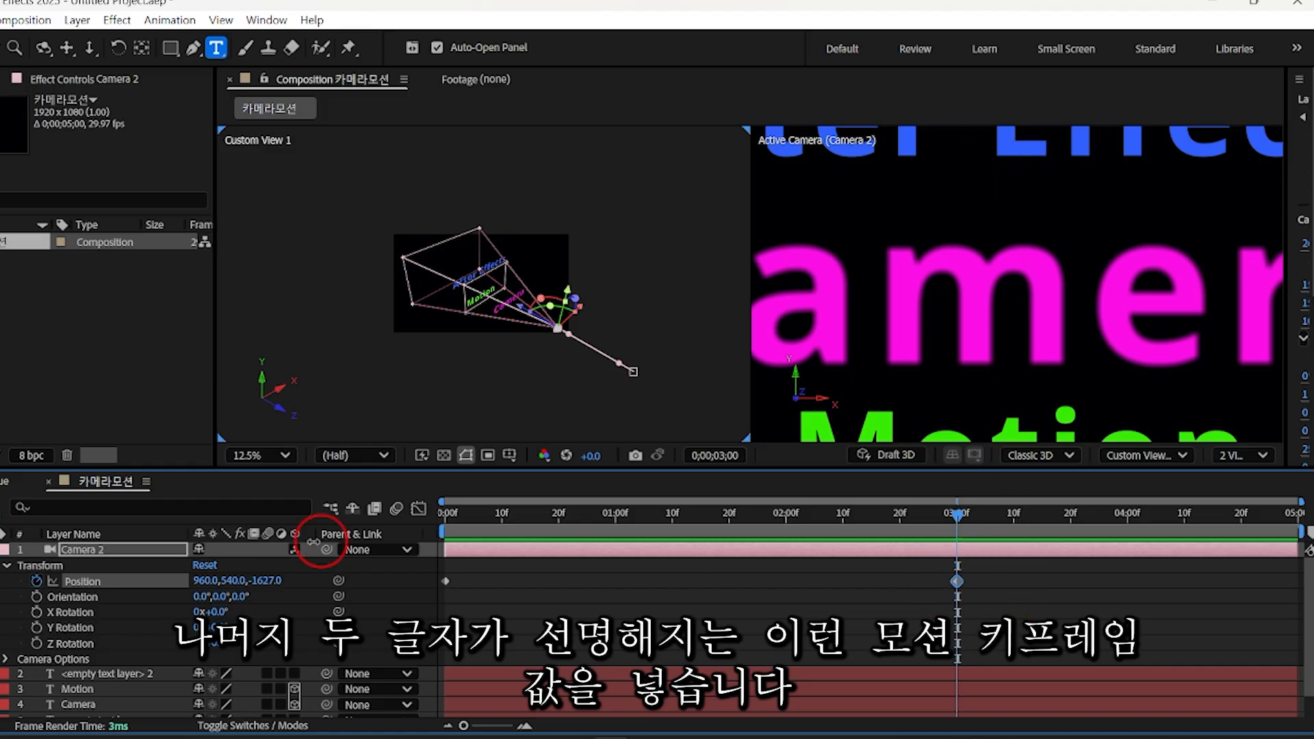
# - Try Z positions of -1500 and -1200 for Camera 2's keyframe at 3 seconds
pyautogui.click(274, 581)
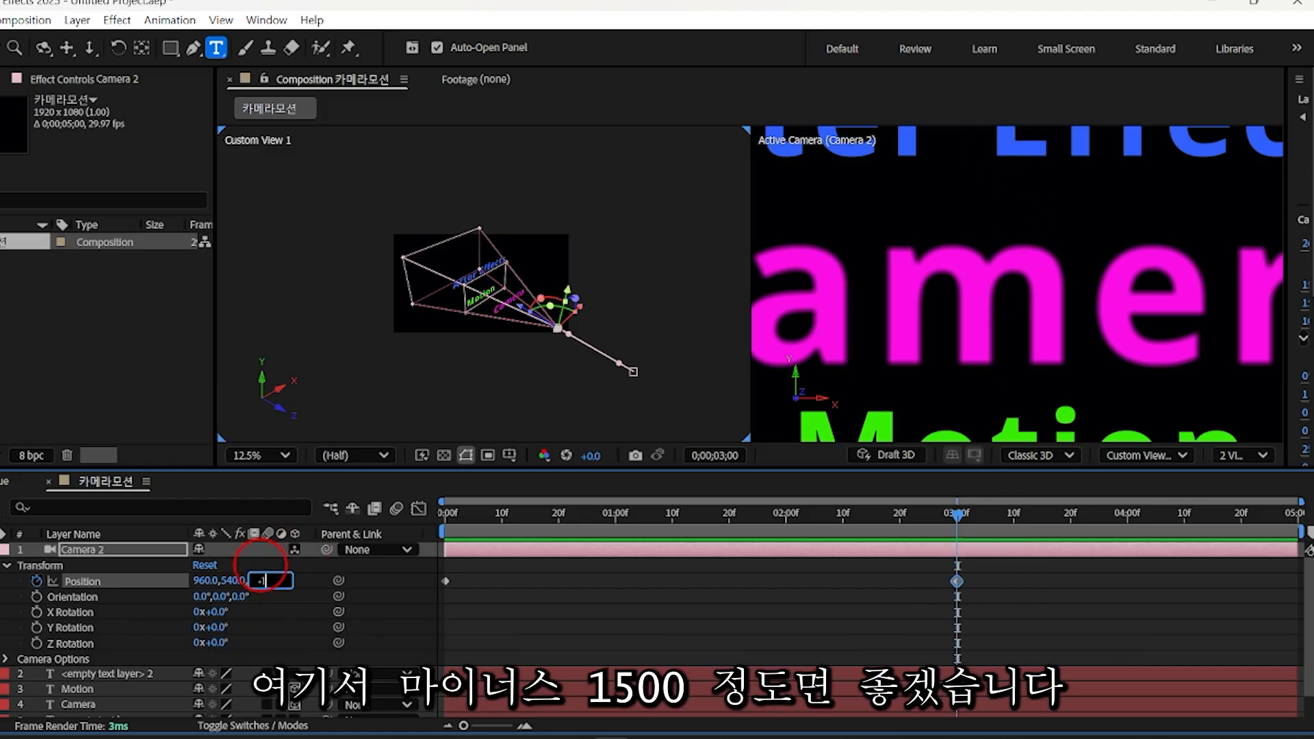
pyautogui.press('Return')
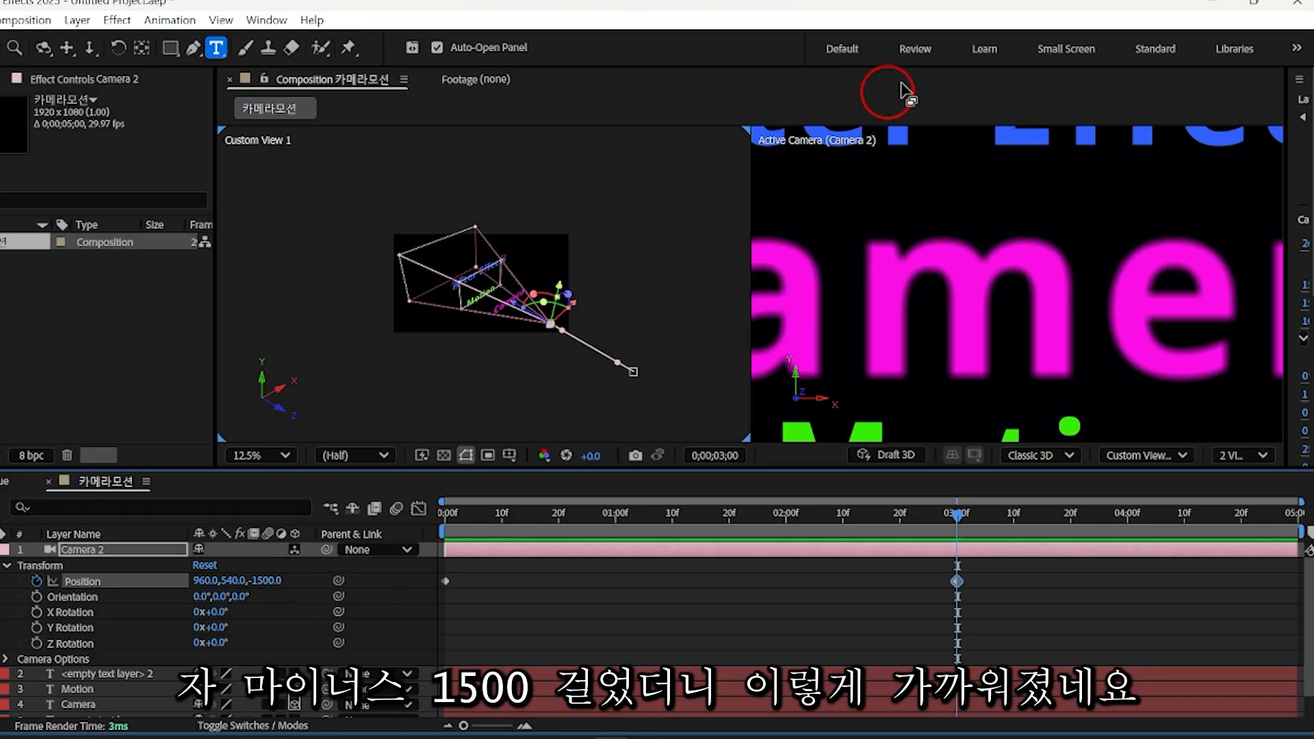
pyautogui.click(273, 581)
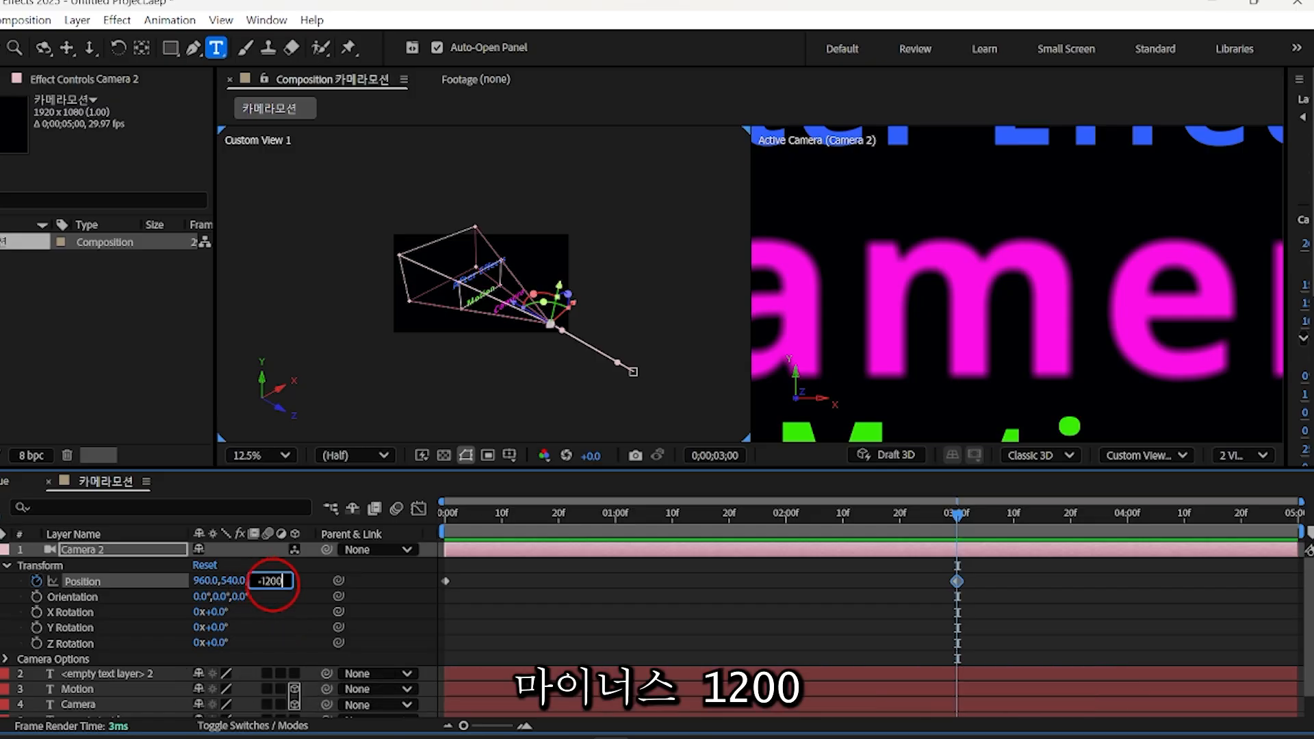
pyautogui.press('Return')
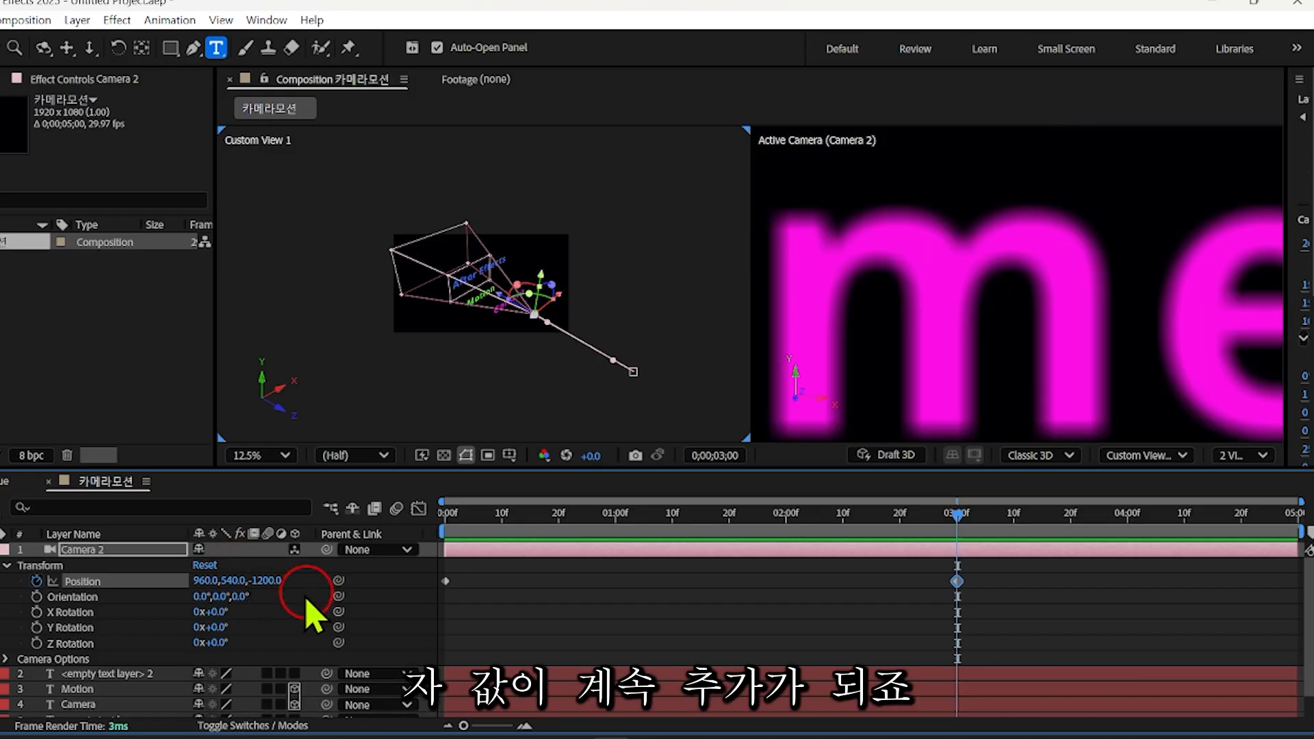
# - Move Camera 2's Z position at 3 seconds back to about -1921 and forward to about -1809
pyautogui.moveTo(273, 582); pyautogui.dragTo(239, 580)
pyautogui.click(560, 609)
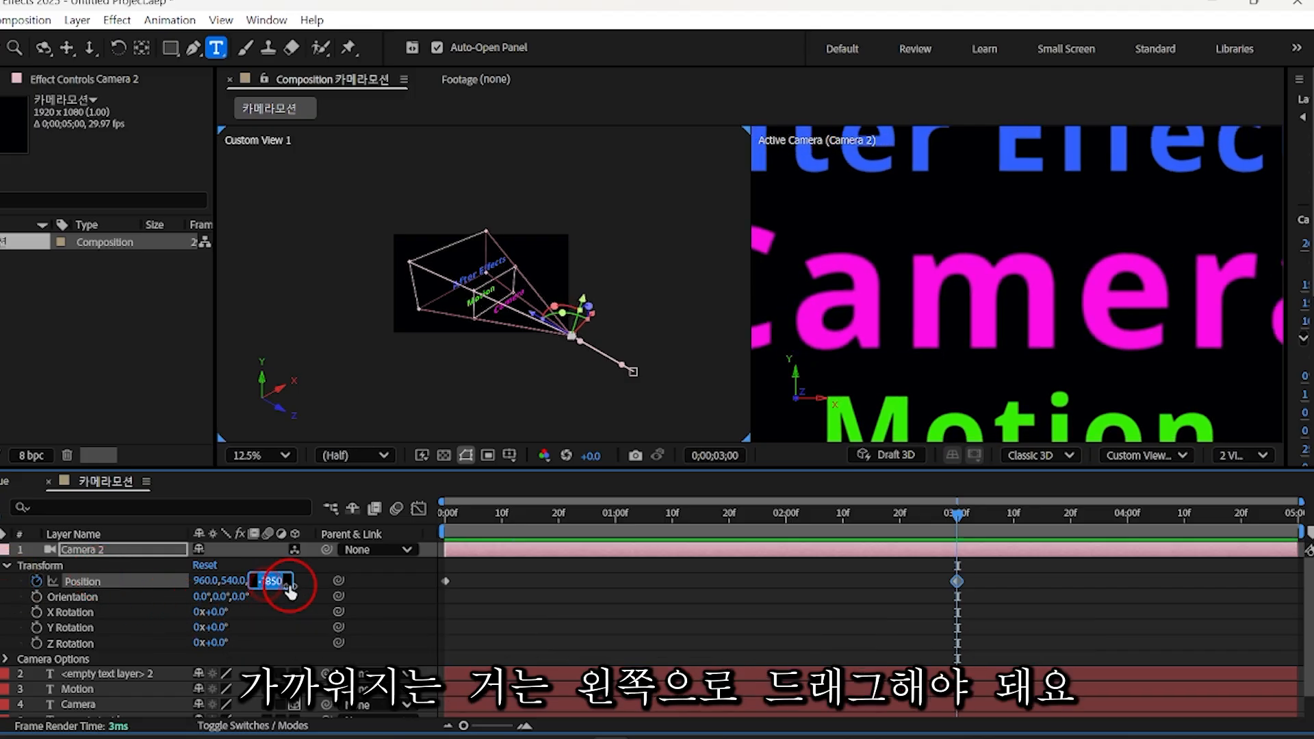
pyautogui.click(273, 567)
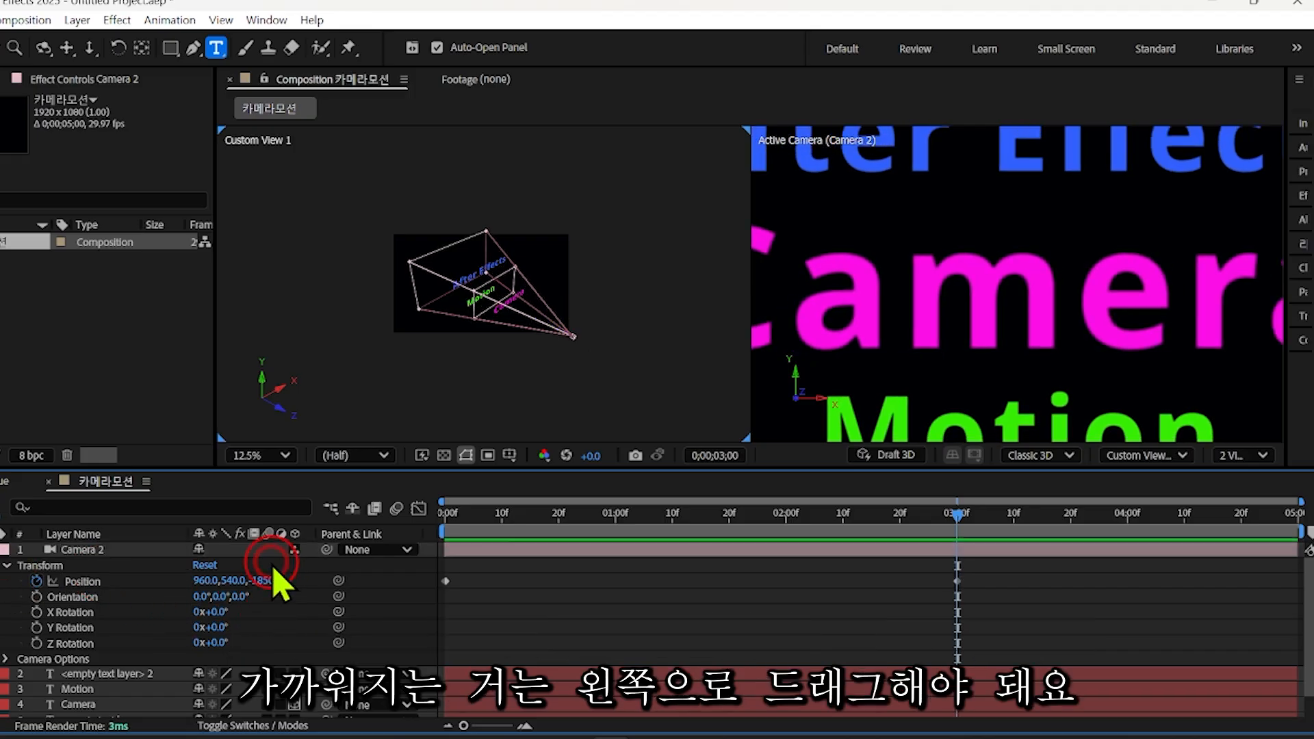
pyautogui.moveTo(275, 583); pyautogui.dragTo(274, 582)
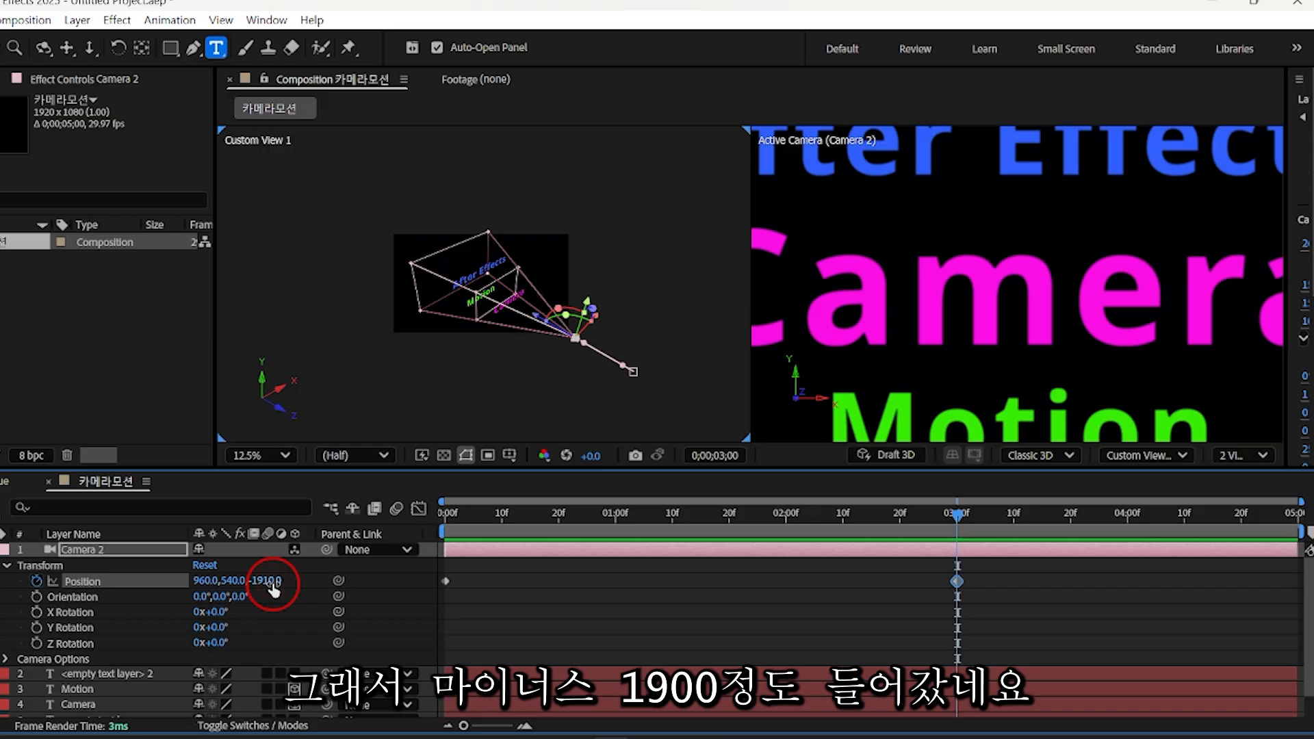
pyautogui.moveTo(273, 588); pyautogui.dragTo(173, 573)
pyautogui.moveTo(257, 562); pyautogui.dragTo(510, 624)
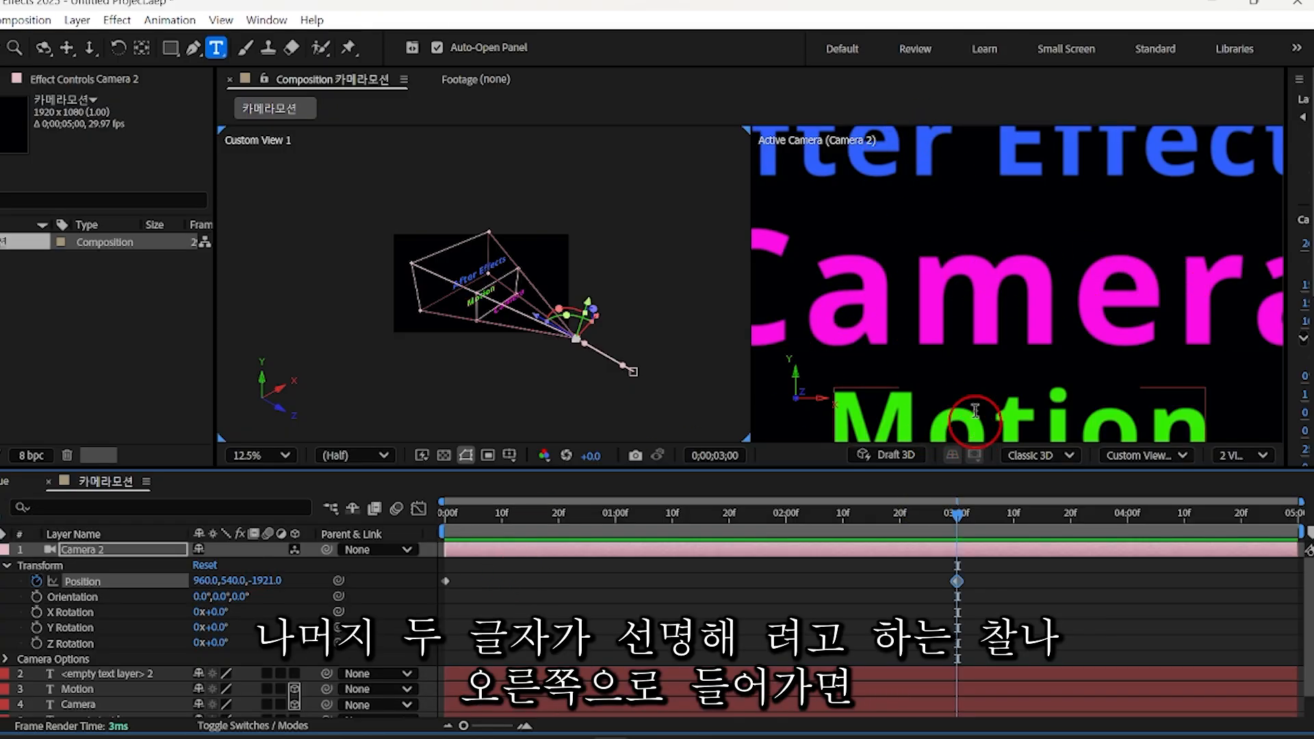
pyautogui.moveTo(262, 580); pyautogui.dragTo(364, 577)
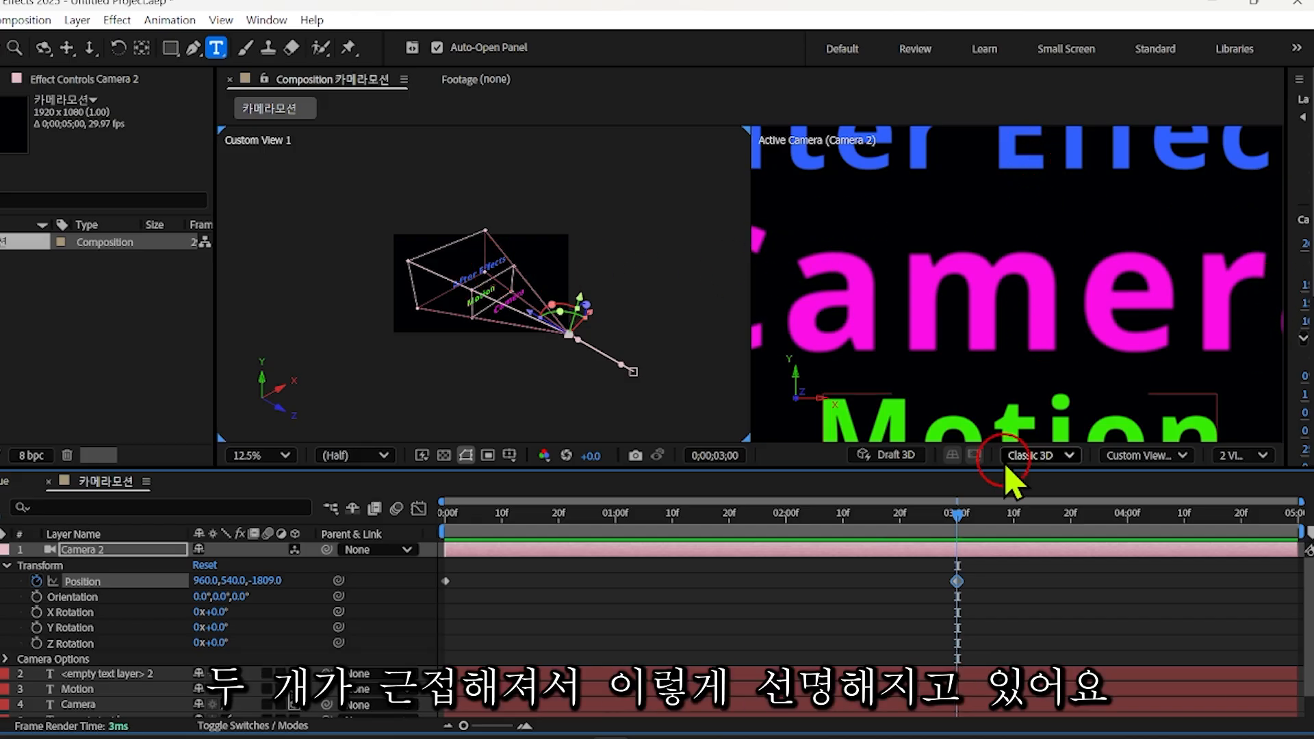
# - Reduce the magnification of the Active Camera view to 25%
pyautogui.click(824, 213)
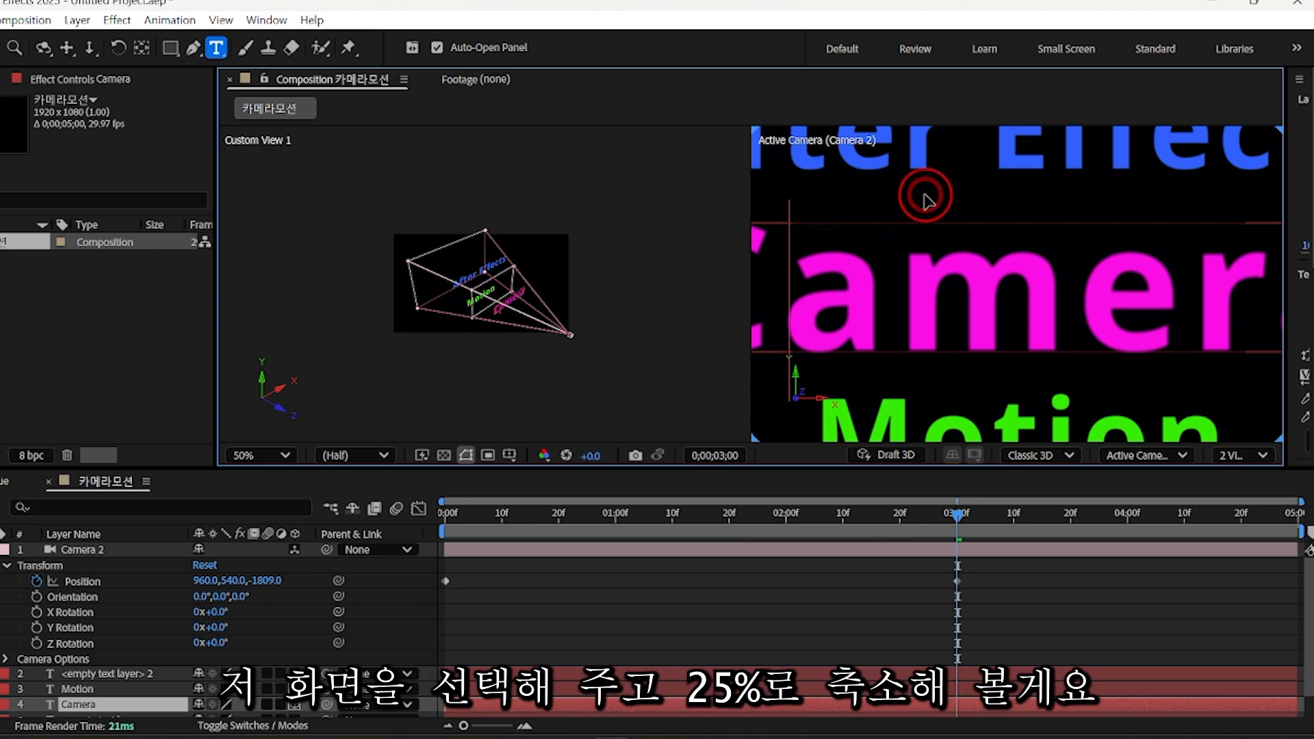
pyautogui.click(284, 455)
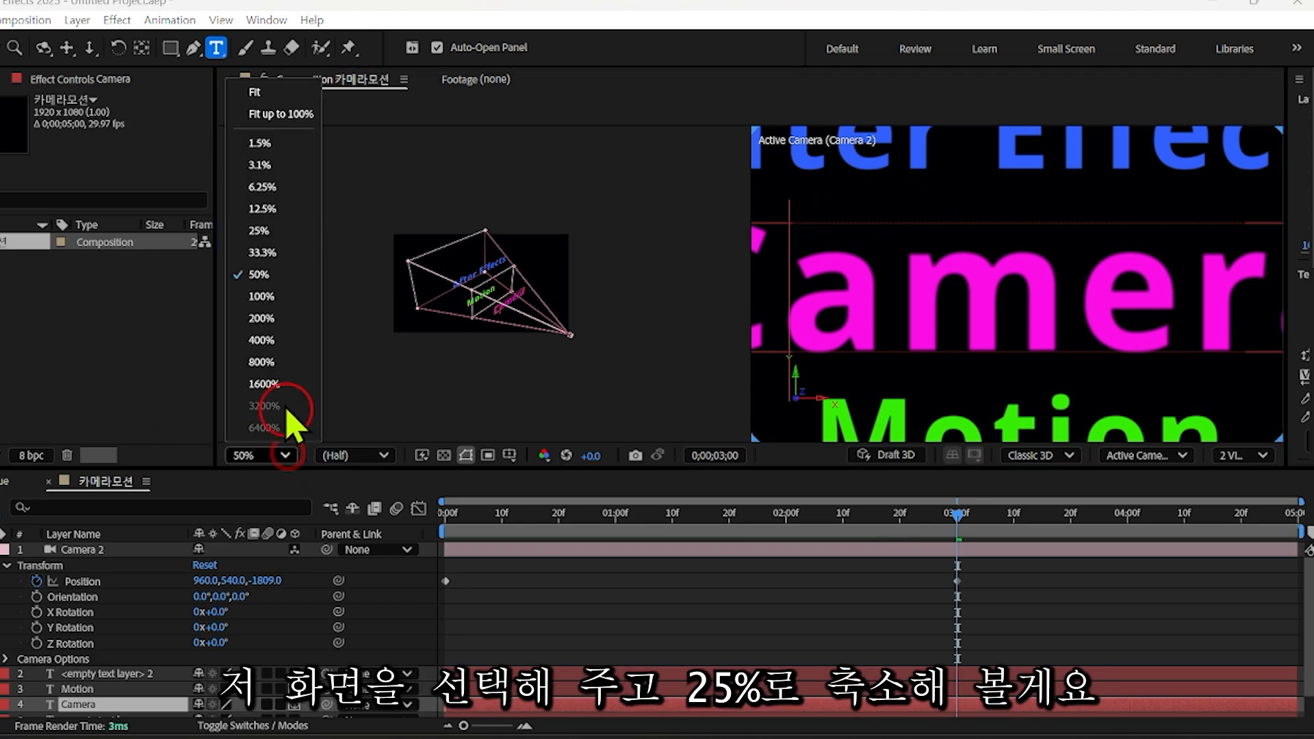
pyautogui.click(264, 232)
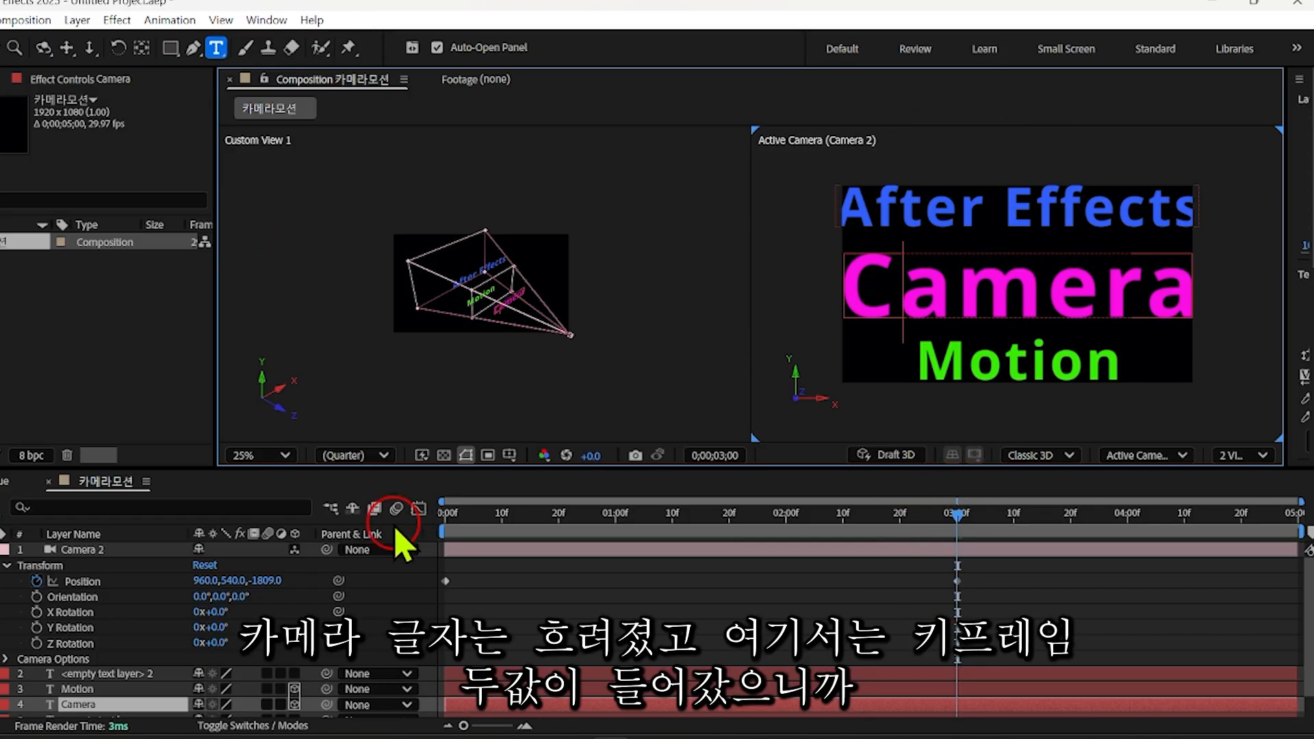
# - Preview the camera move from 0 seconds to check the framing and focus of the three texts
pyautogui.click(446, 519)
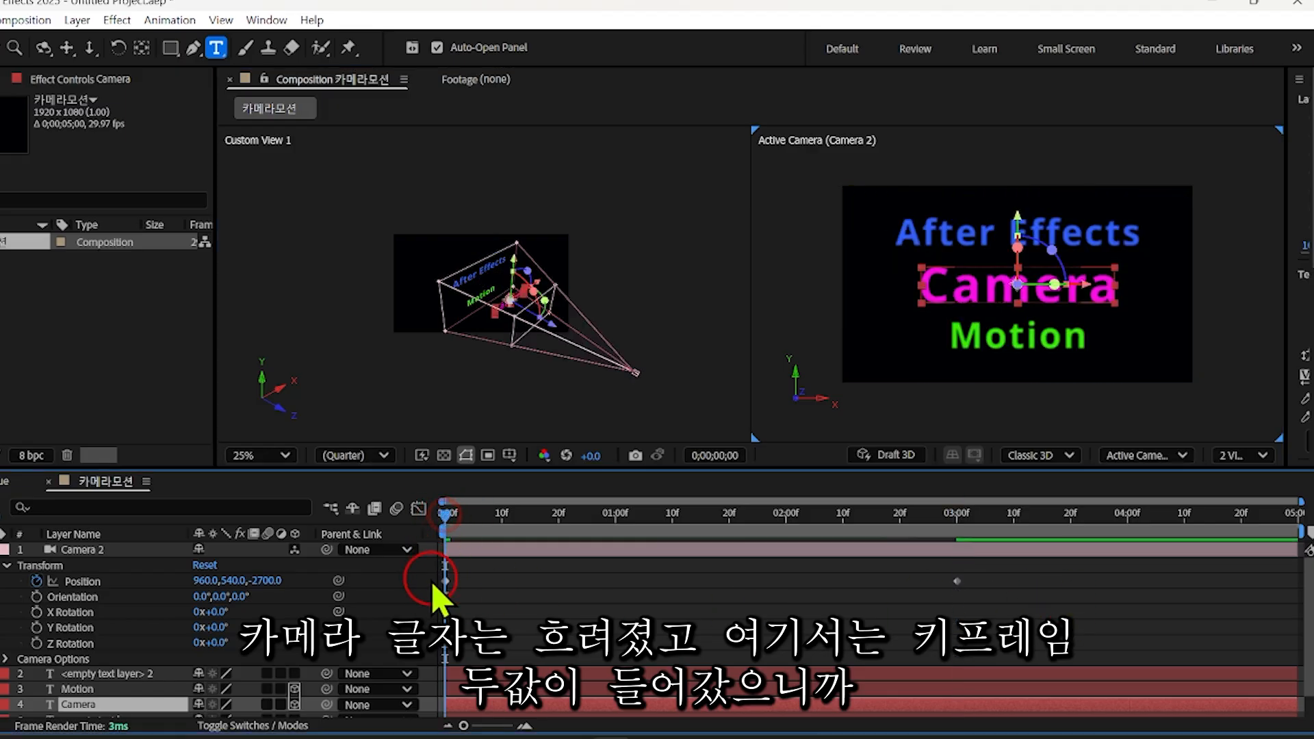
pyautogui.press('space')
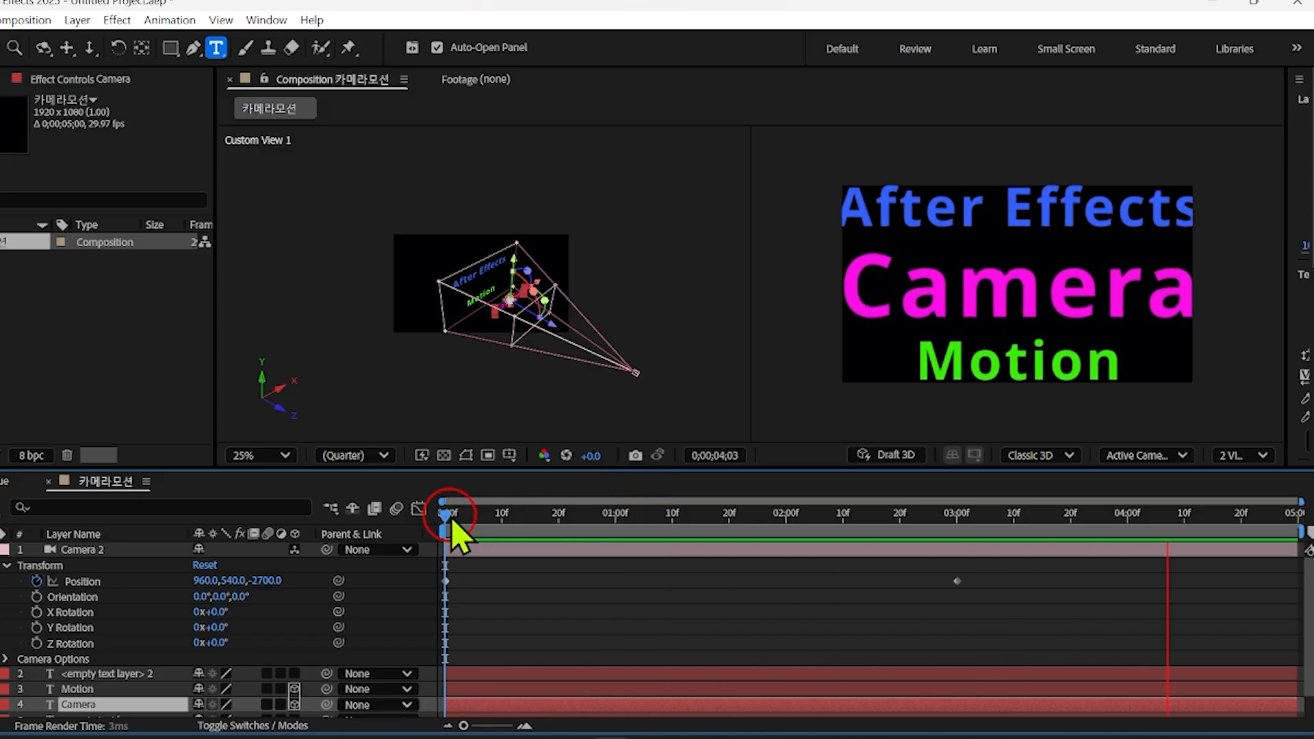
pyautogui.press('space')
pyautogui.press('space')
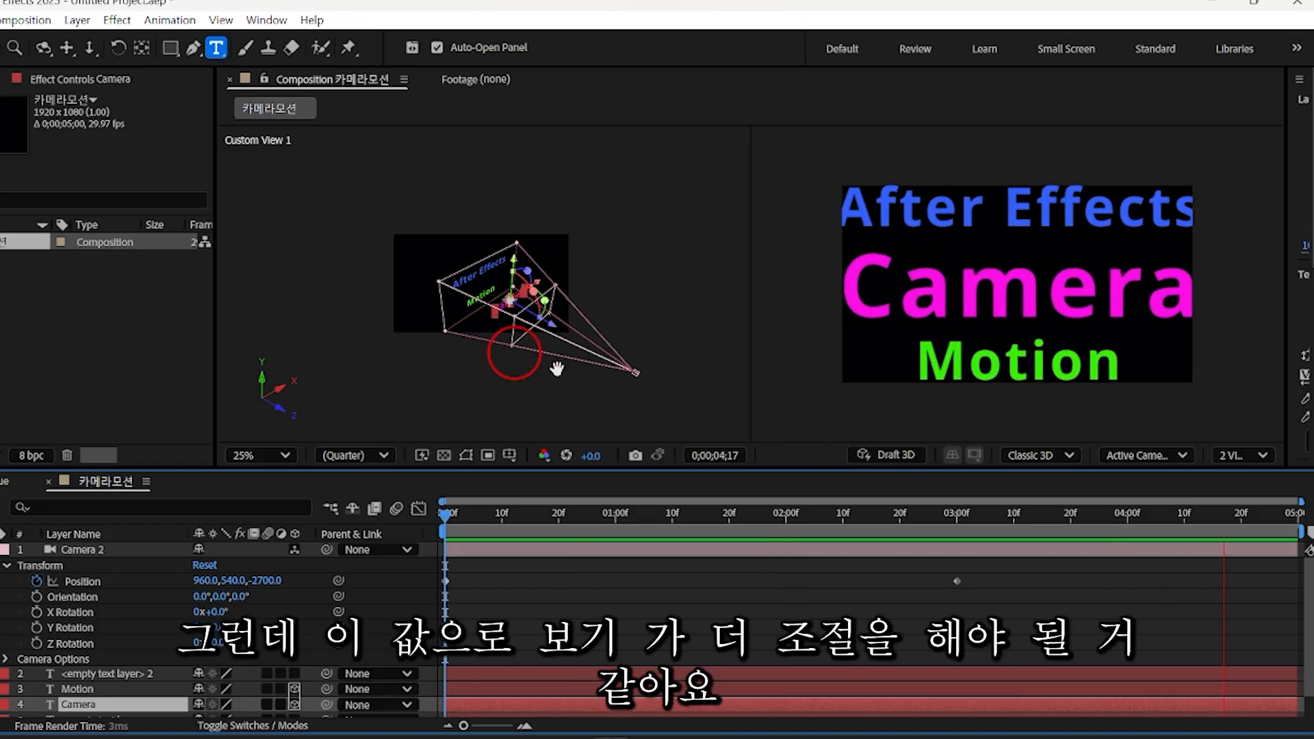
# - Set the Z position of Camera 2's 3-second keyframe to about -1549 and return to 0 seconds
pyautogui.click(957, 515)
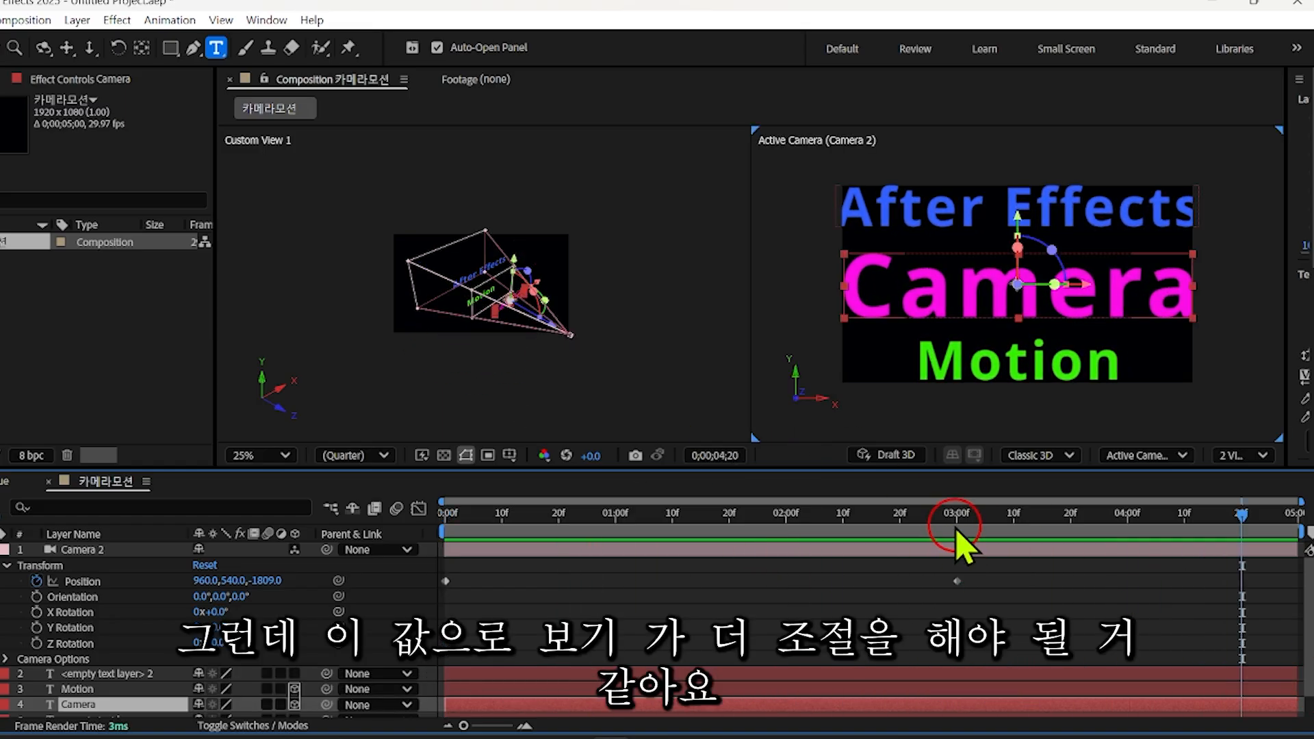
pyautogui.click(956, 581)
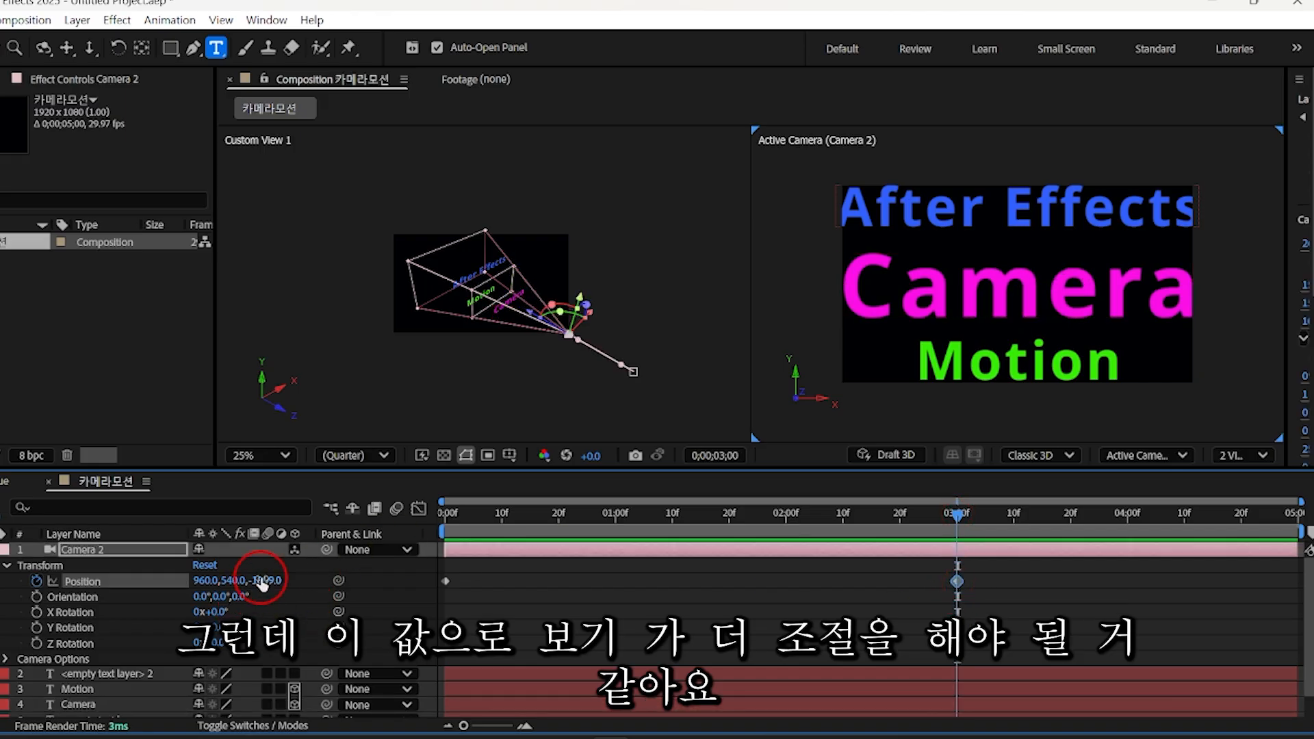
pyautogui.moveTo(260, 579); pyautogui.dragTo(522, 624)
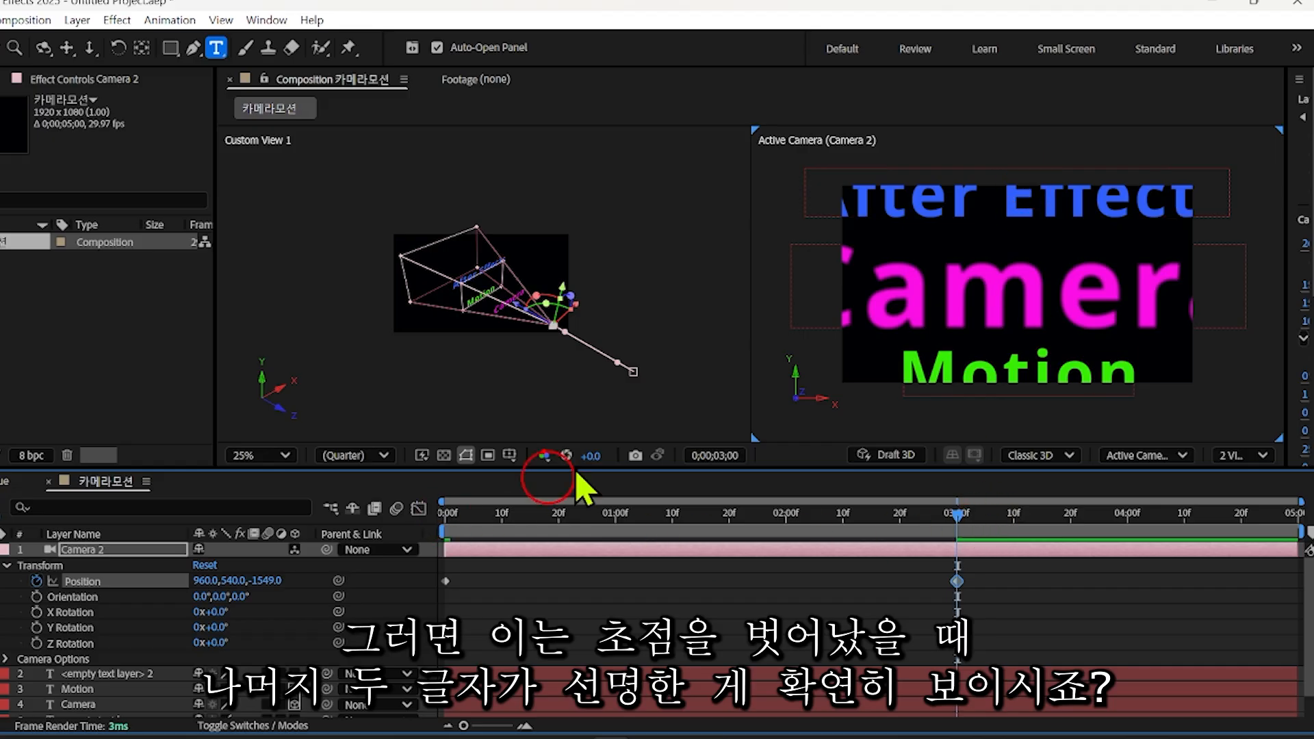
pyautogui.click(447, 513)
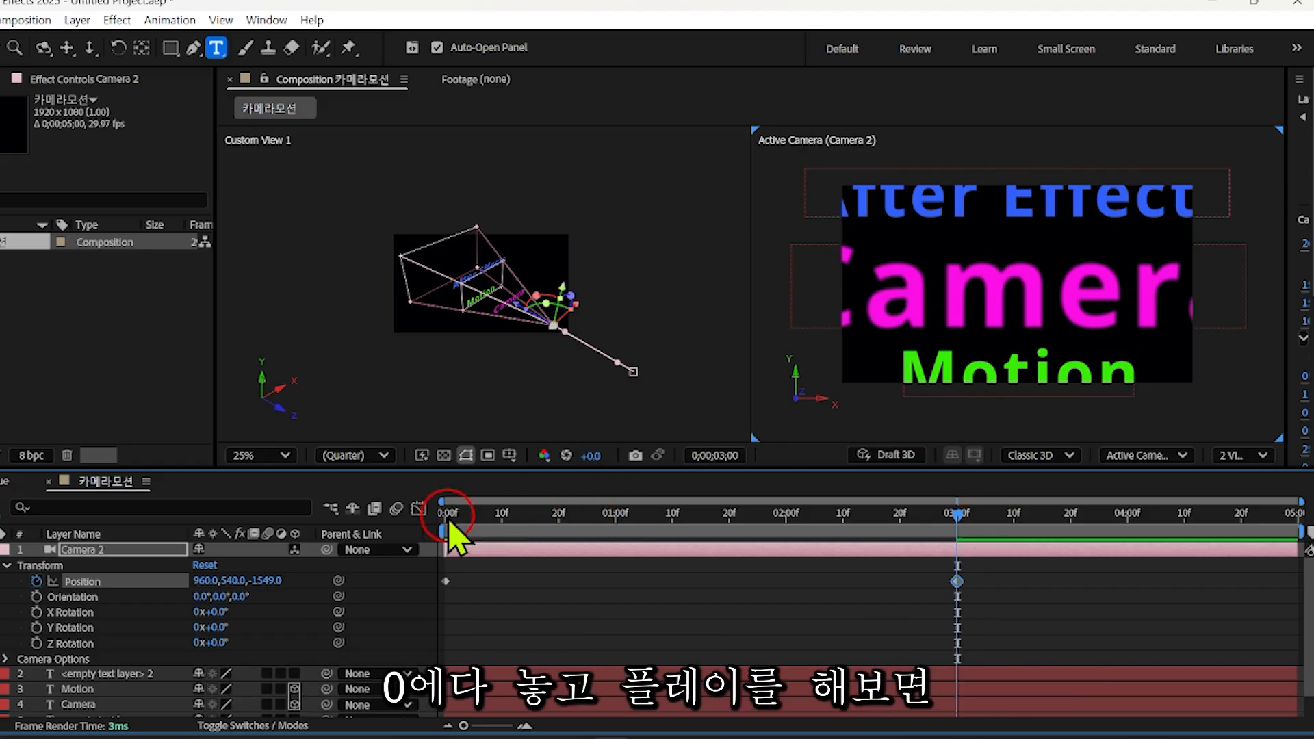